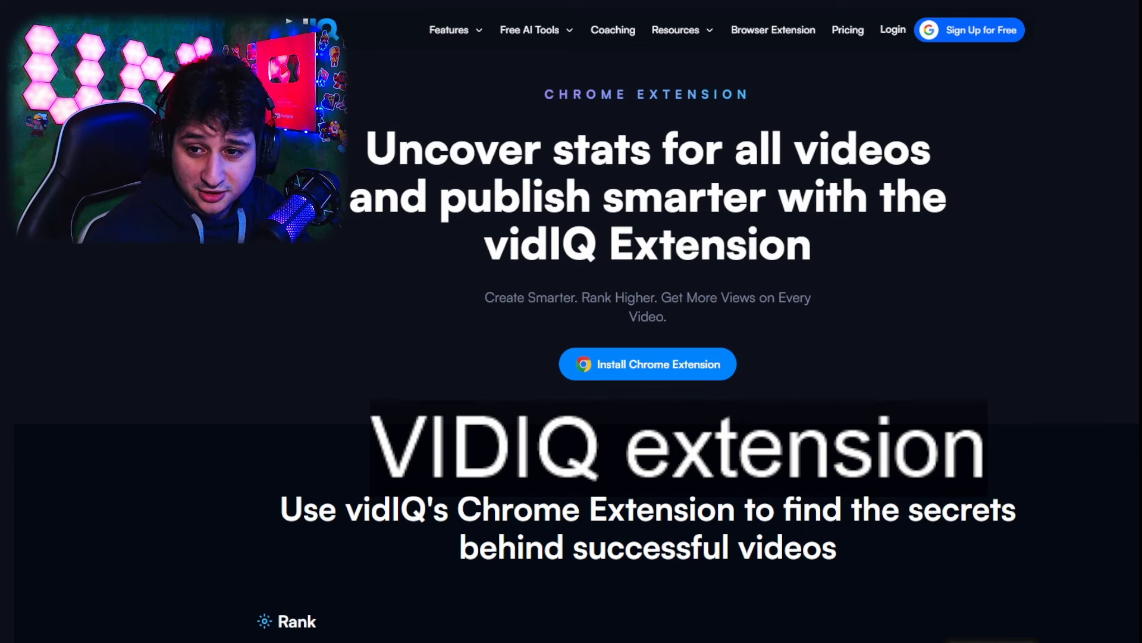
# Examine the vidIQ Optimize Score checklist for the RV There Yet? video, including its high- and low-priority items
pyautogui.scroll(-1, 659, 334)
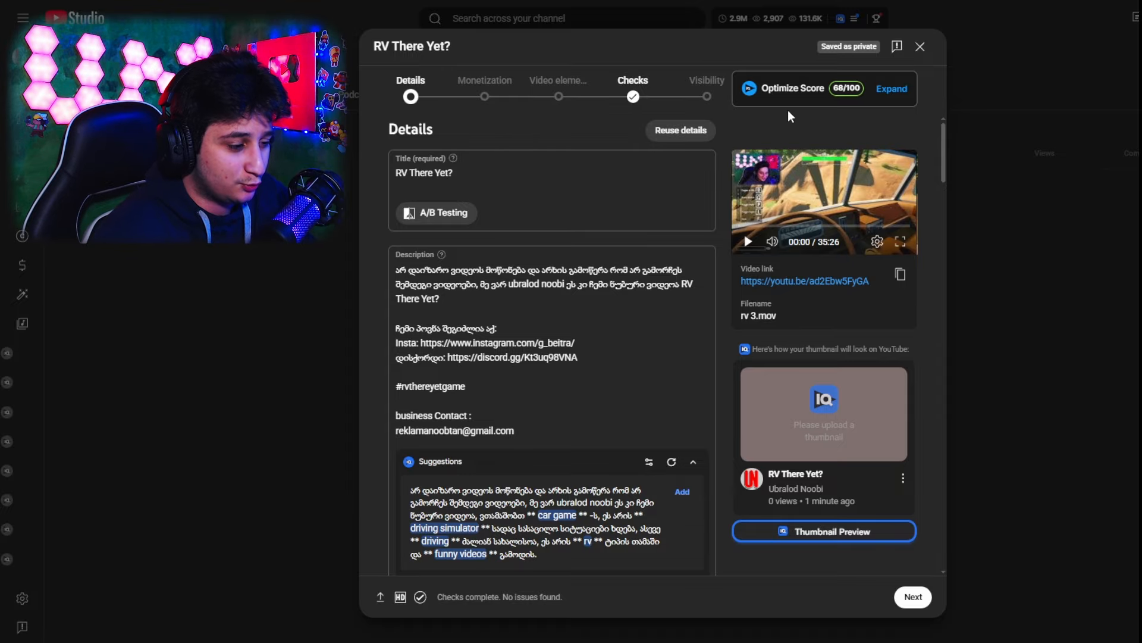
pyautogui.click(893, 89)
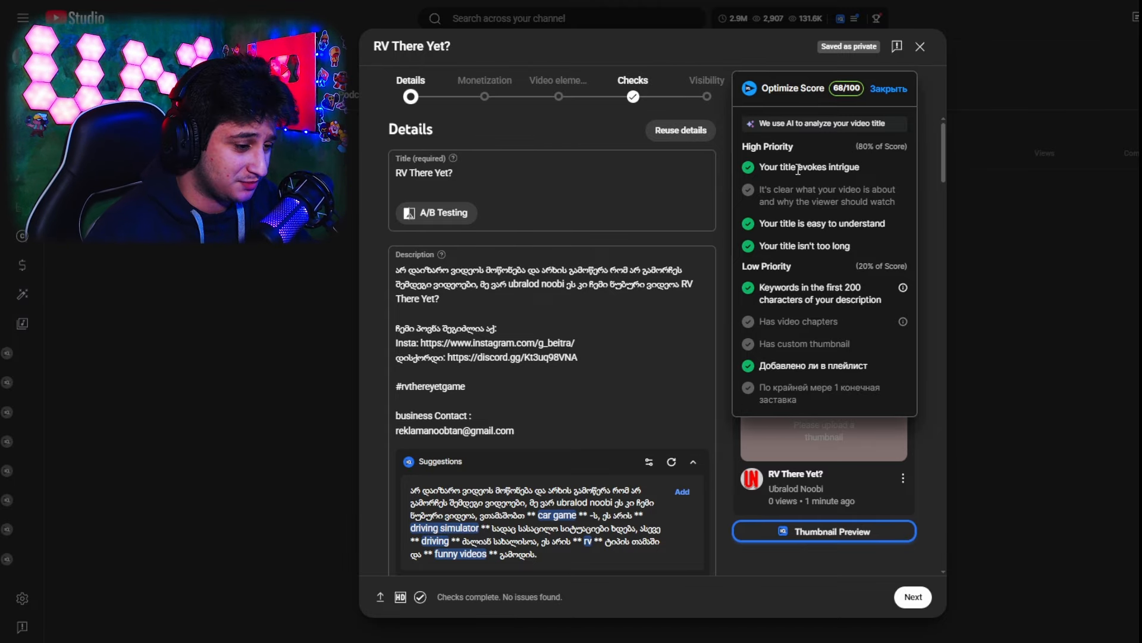
pyautogui.moveTo(760, 186); pyautogui.dragTo(823, 339)
pyautogui.click(824, 346)
pyautogui.moveTo(833, 403); pyautogui.dragTo(815, 340)
pyautogui.click(769, 167)
pyautogui.click(816, 343)
pyautogui.moveTo(811, 401); pyautogui.dragTo(751, 146)
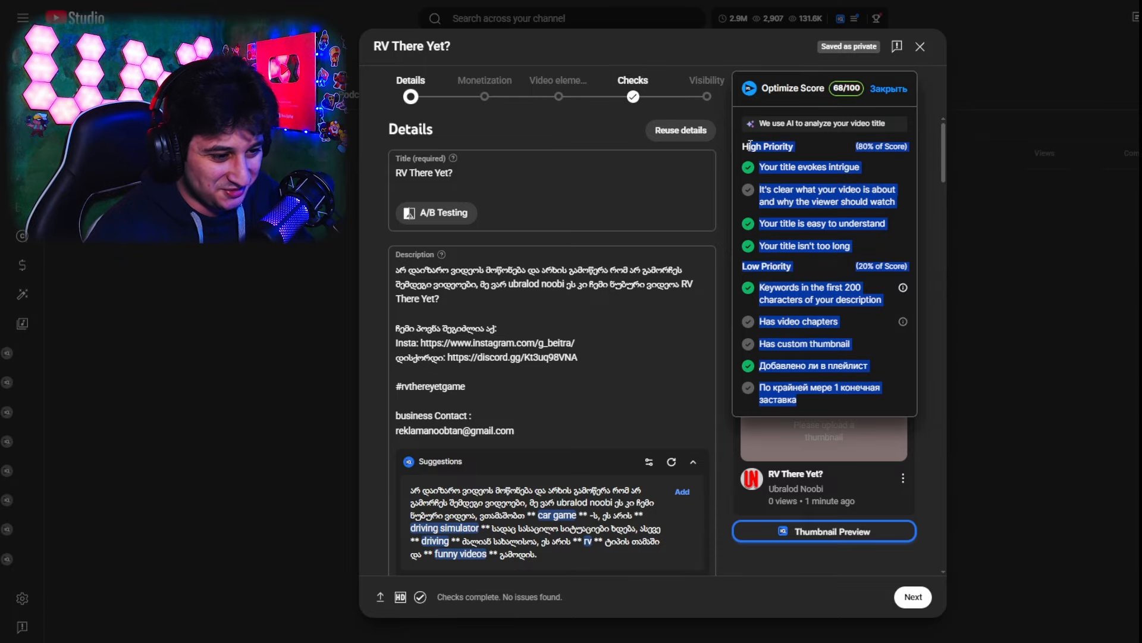
pyautogui.click(761, 166)
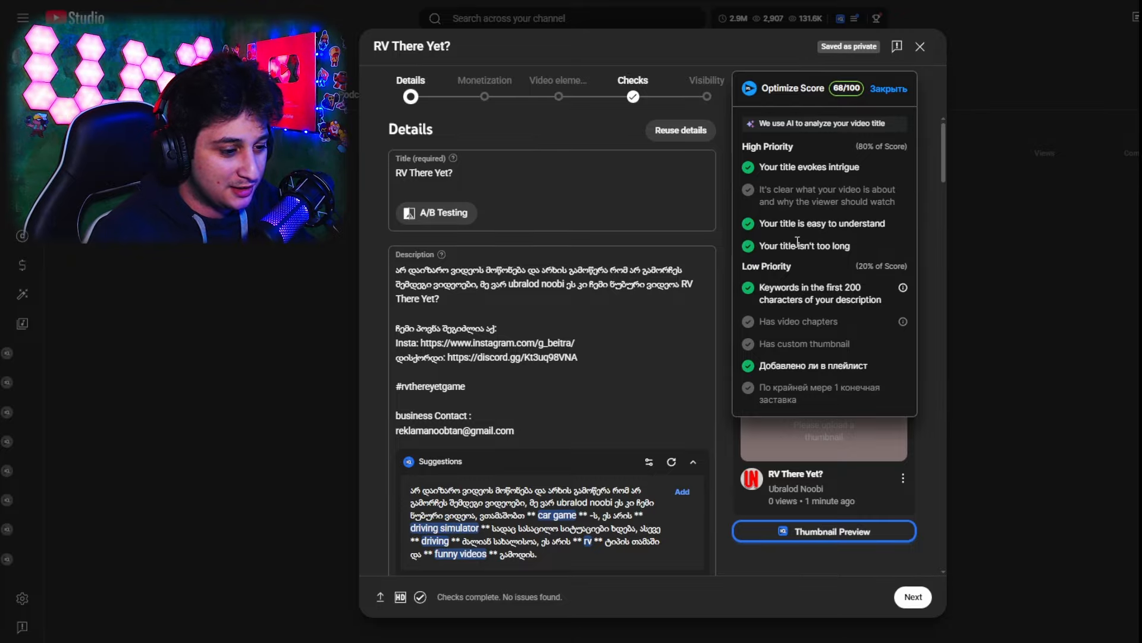
pyautogui.click(896, 92)
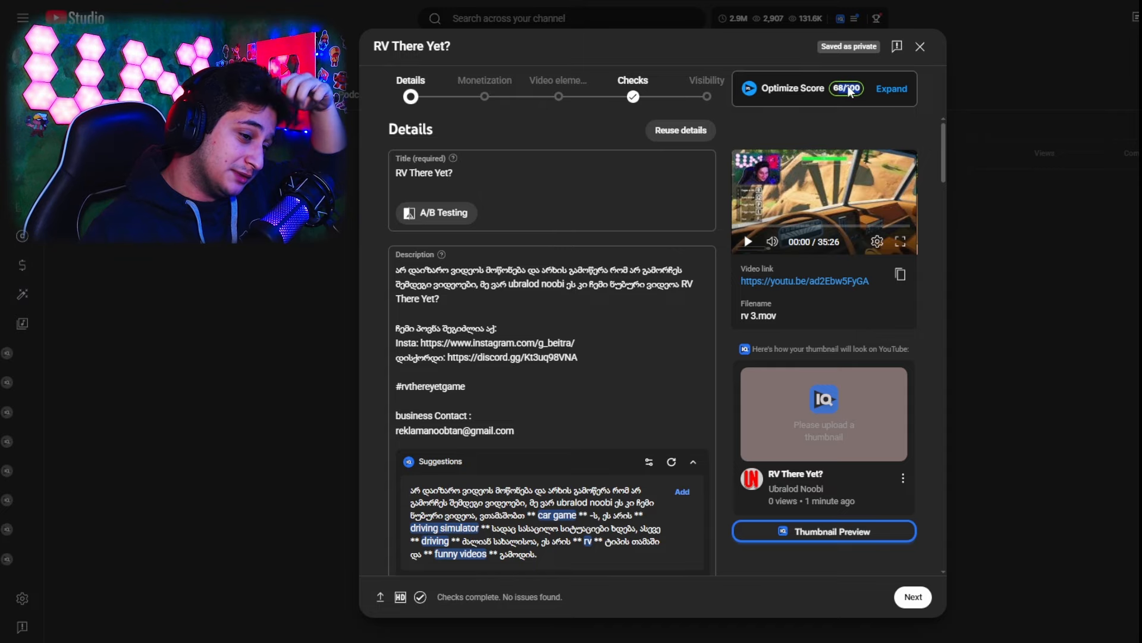
pyautogui.click(609, 176)
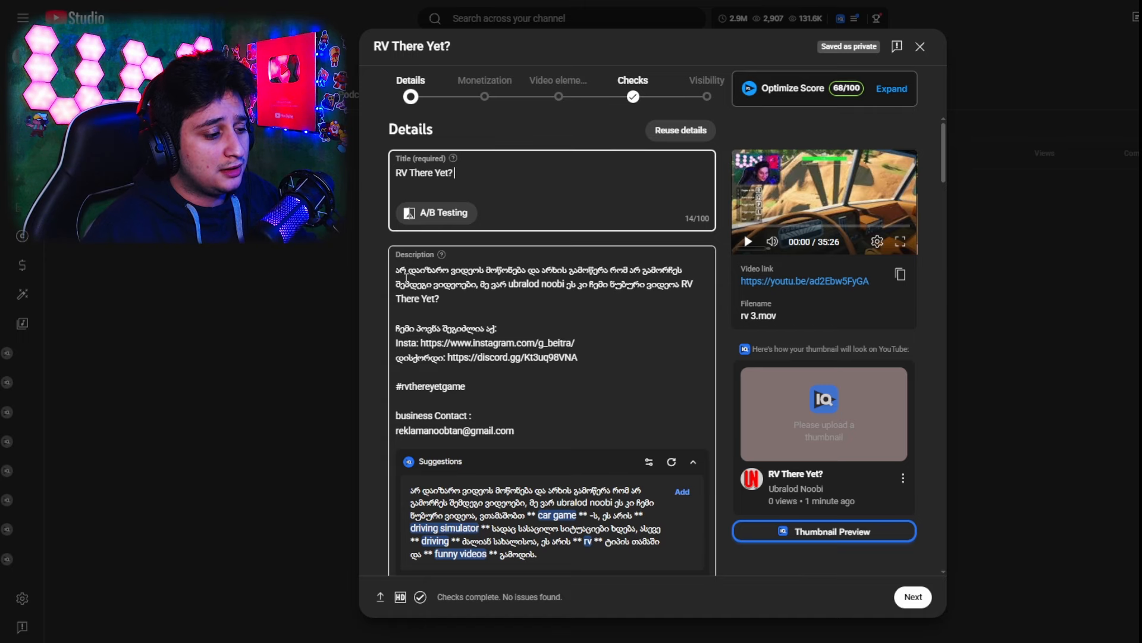
pyautogui.click(582, 309)
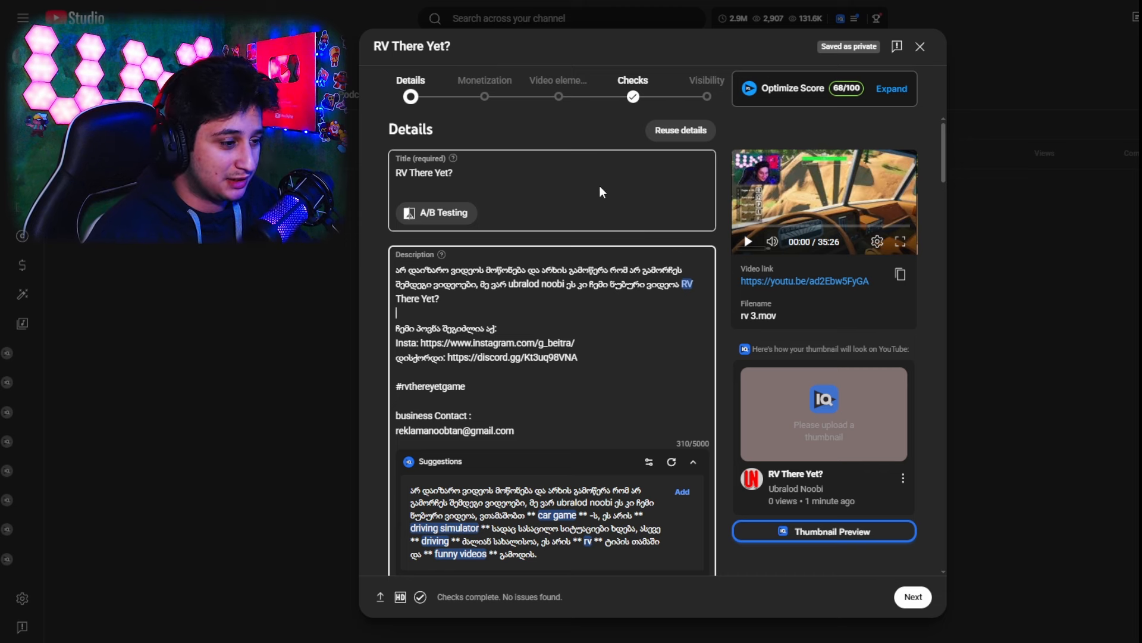
pyautogui.click(559, 182)
pyautogui.moveTo(457, 178); pyautogui.dragTo(388, 178)
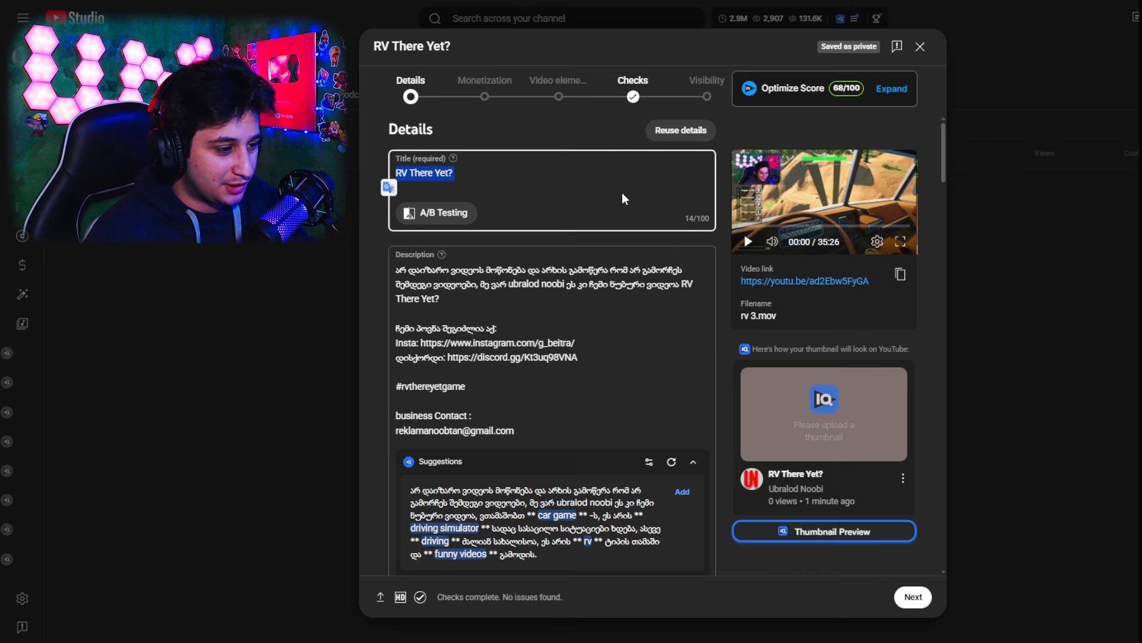
pyautogui.click(470, 176)
pyautogui.hotkey('ctrl', 'a')
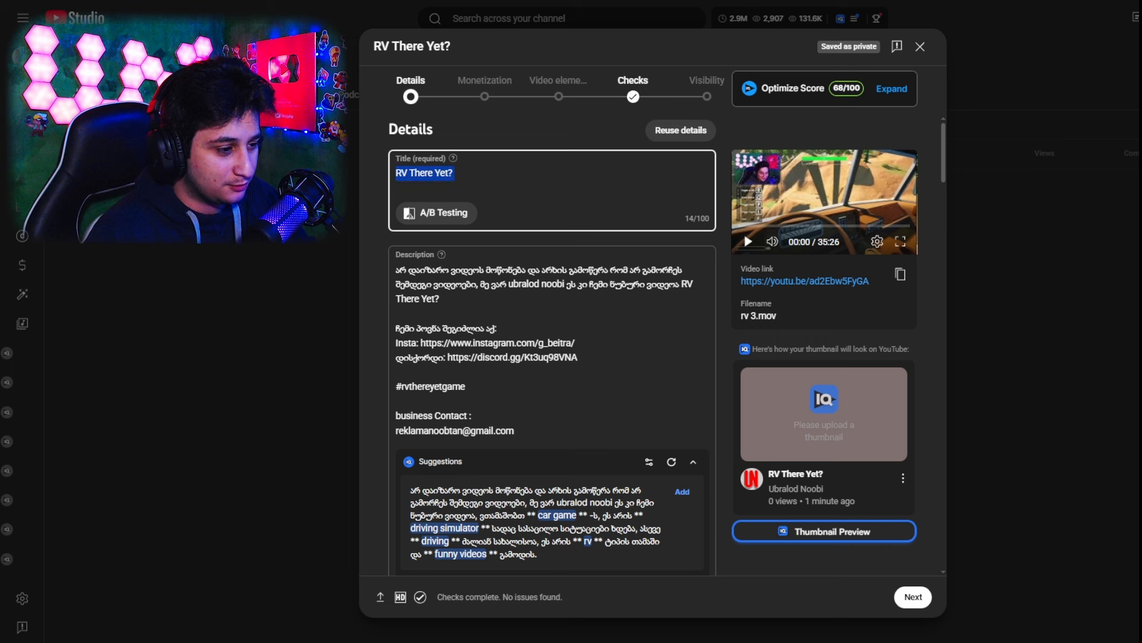
pyautogui.click(496, 170)
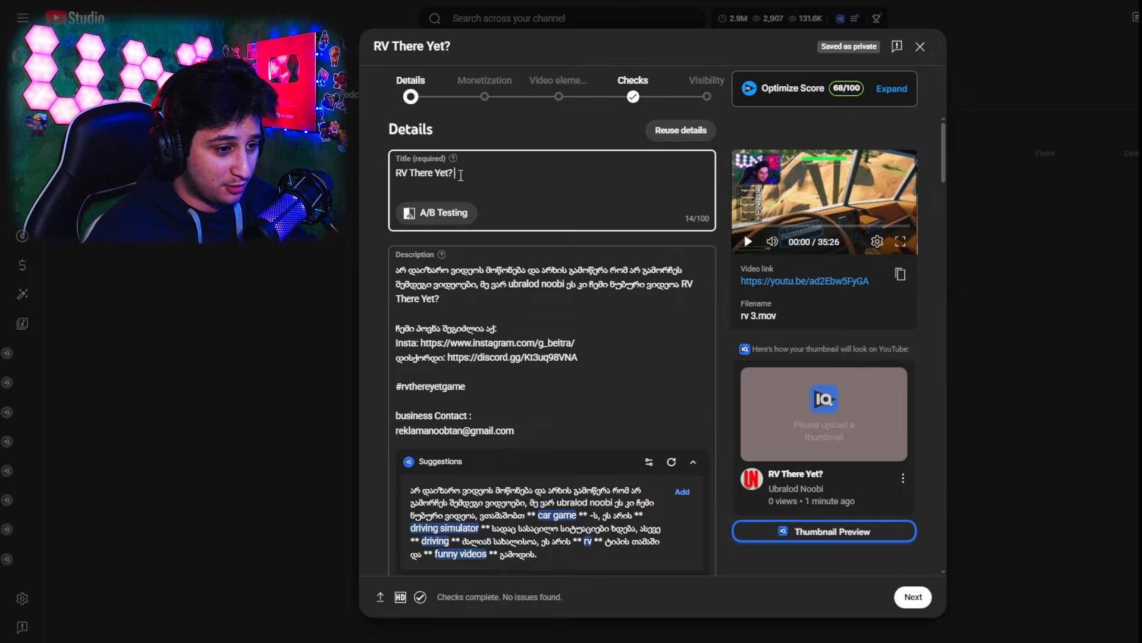
# Choose the earlier RV There Yet video about repair time (რემონტის დროა!) as the source for reusing details
pyautogui.click(665, 136)
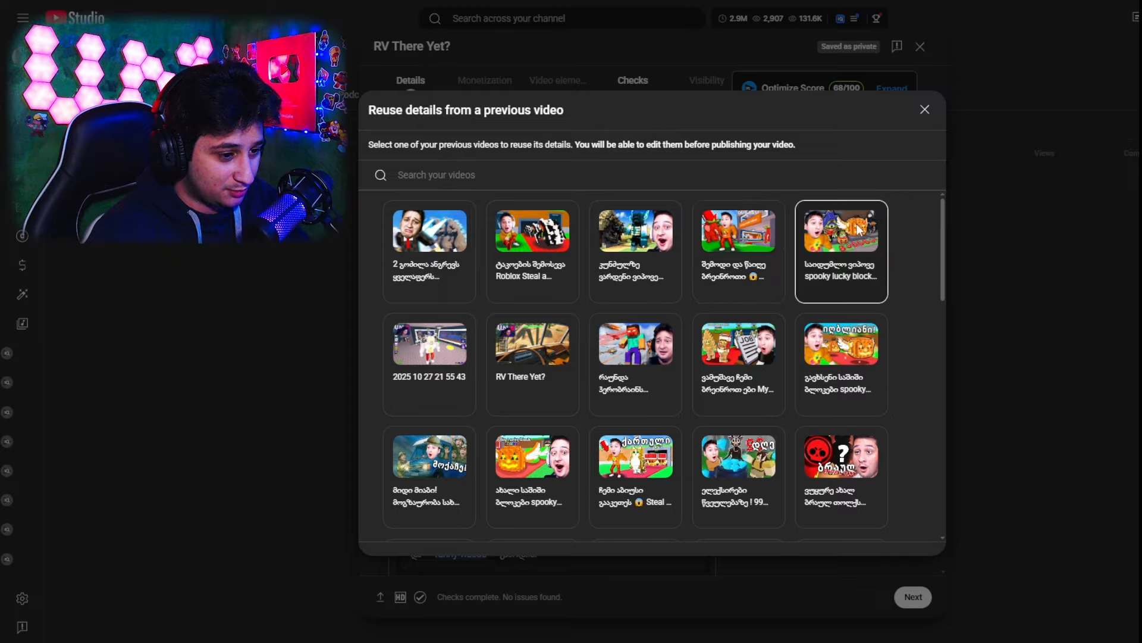
pyautogui.scroll(-2, 573, 260)
pyautogui.scroll(-3, 629, 285)
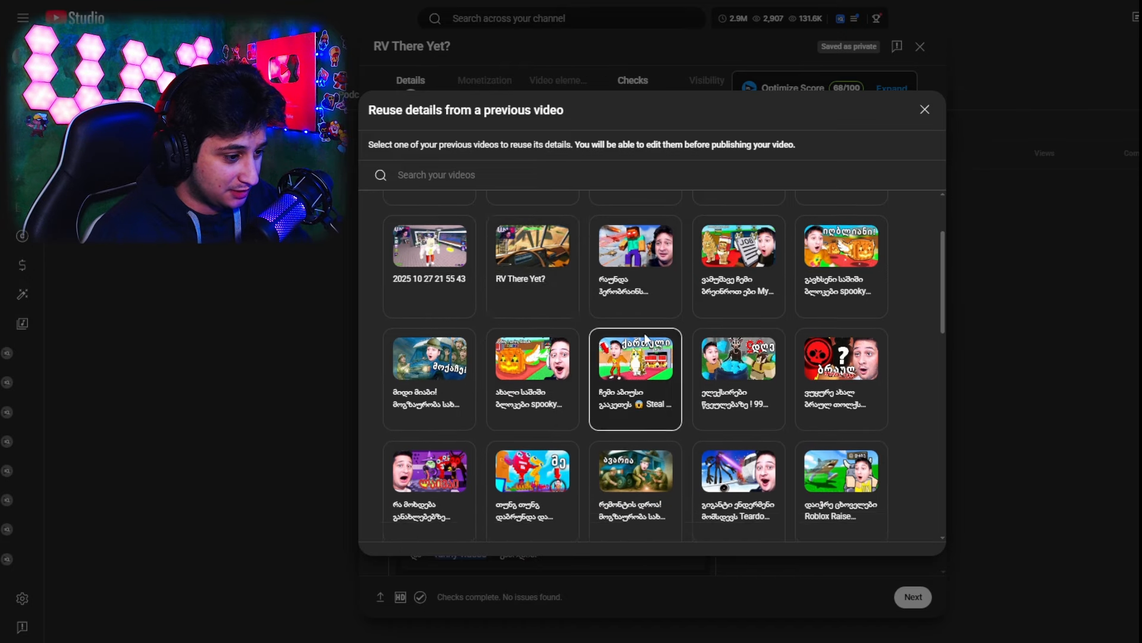
pyautogui.click(636, 381)
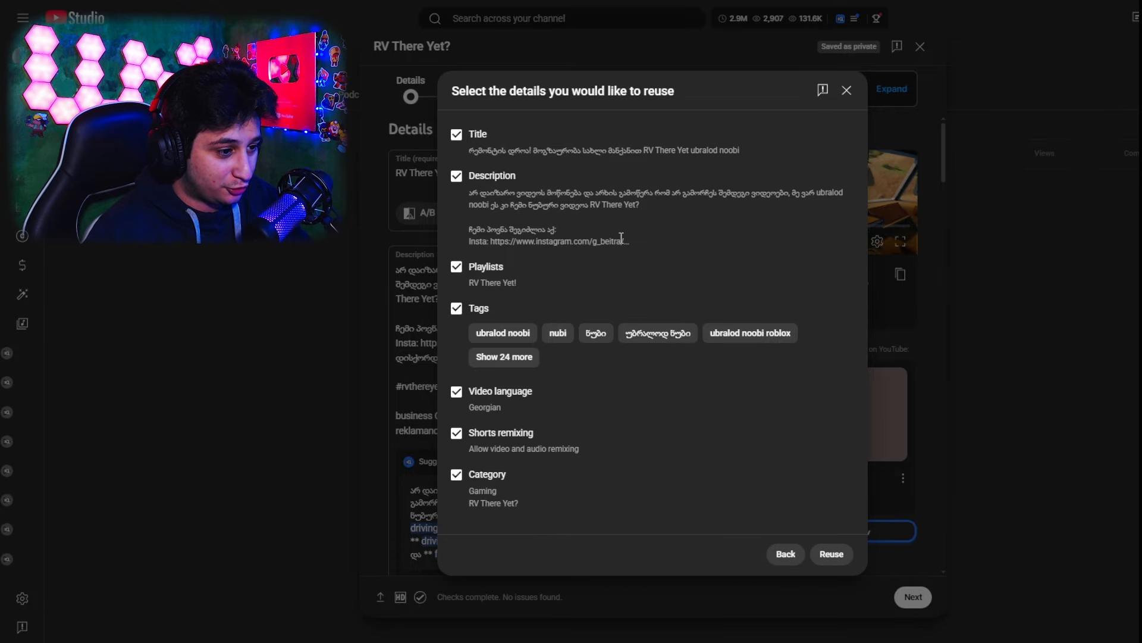
# Exclude the title and reuse the earlier video's description, playlists, tags, video language, Shorts remixing and category
pyautogui.click(493, 135)
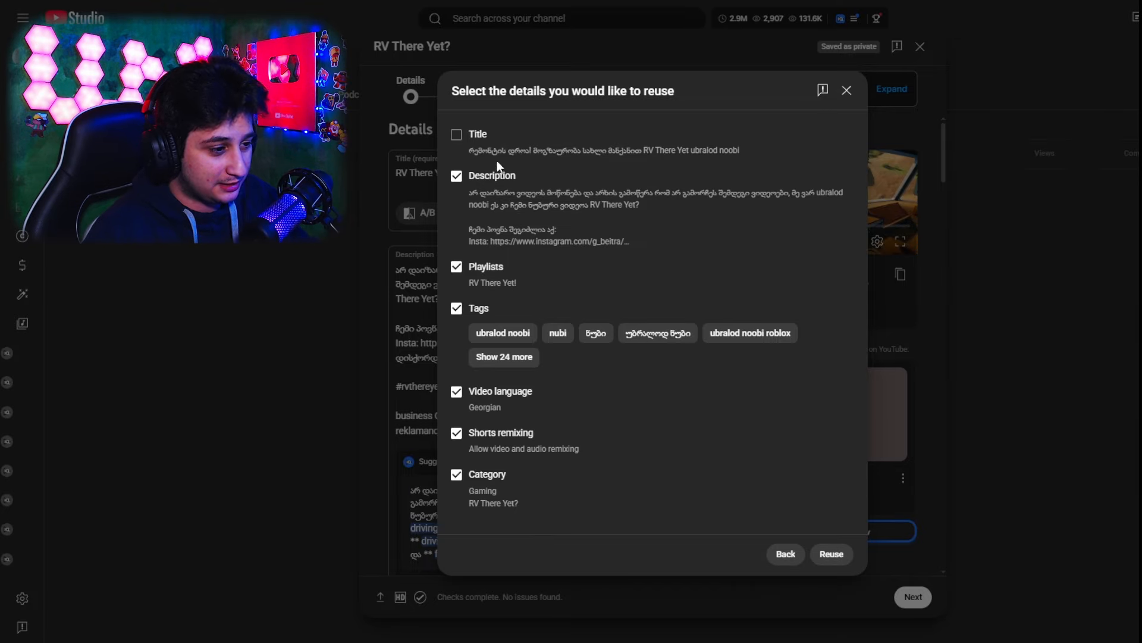
pyautogui.click(491, 176)
pyautogui.click(482, 177)
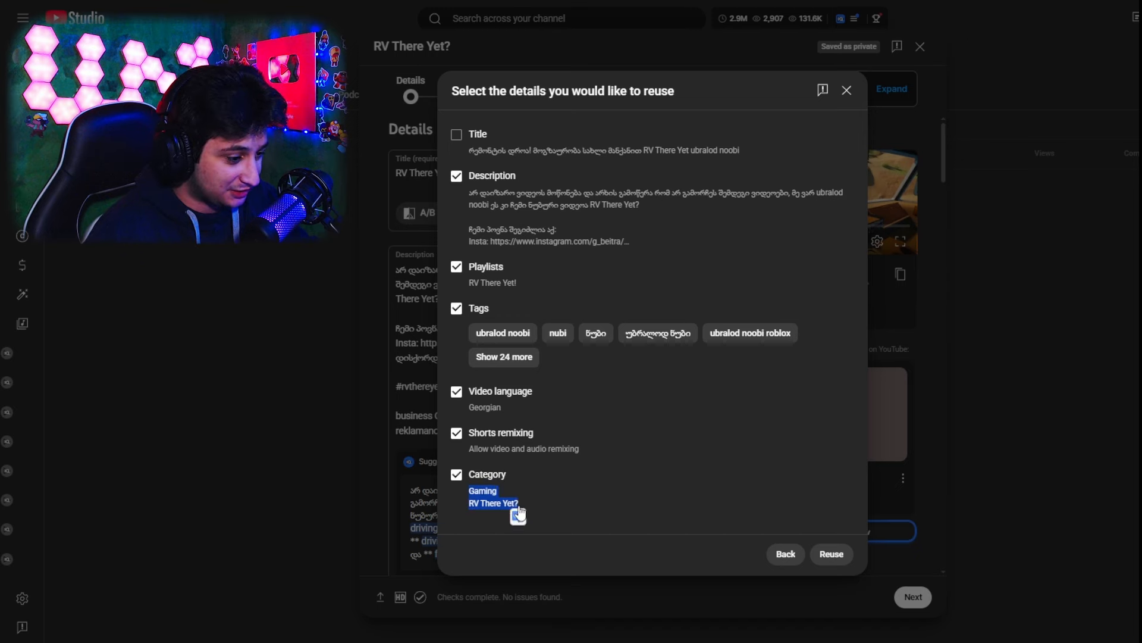
pyautogui.moveTo(483, 491); pyautogui.dragTo(589, 518)
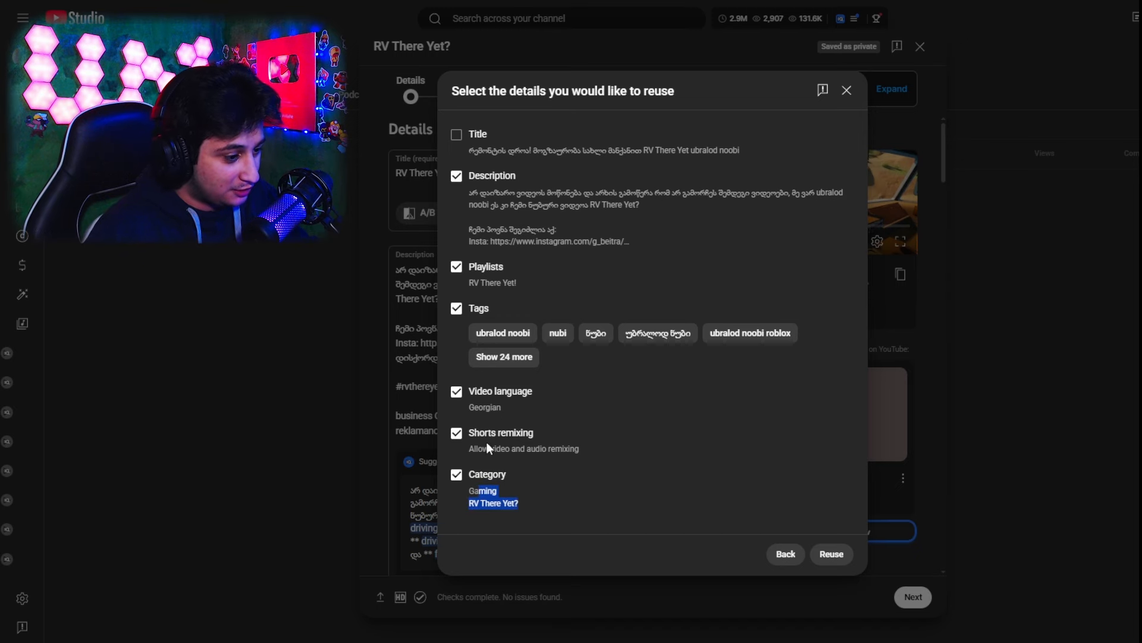
pyautogui.moveTo(498, 435); pyautogui.dragTo(562, 449)
pyautogui.click(485, 417)
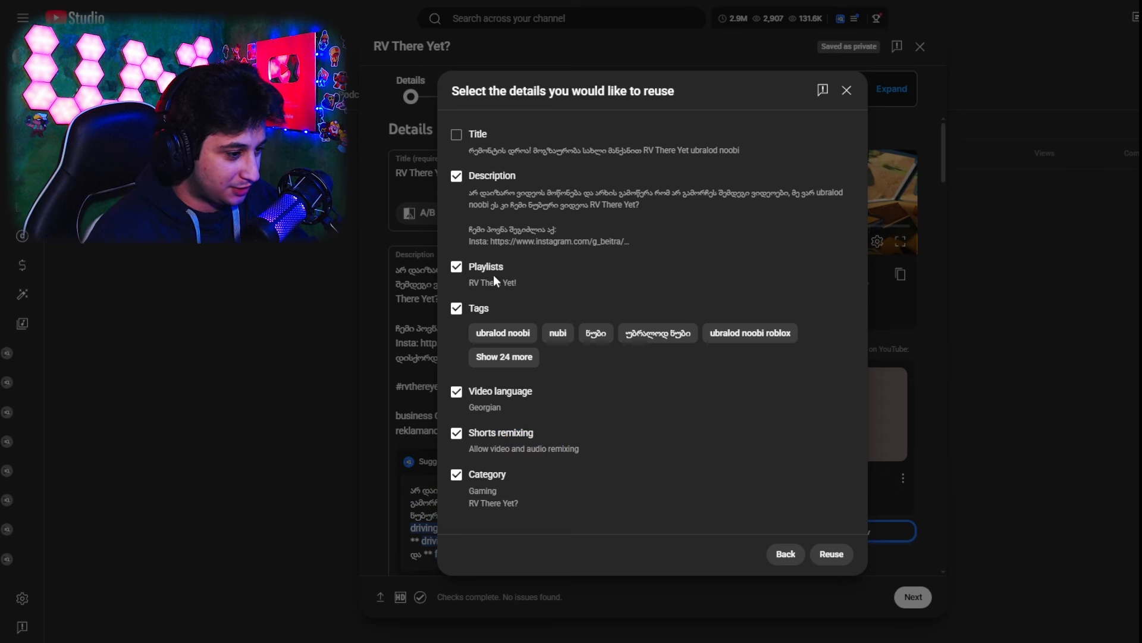
pyautogui.moveTo(485, 266); pyautogui.dragTo(528, 324)
pyautogui.click(698, 396)
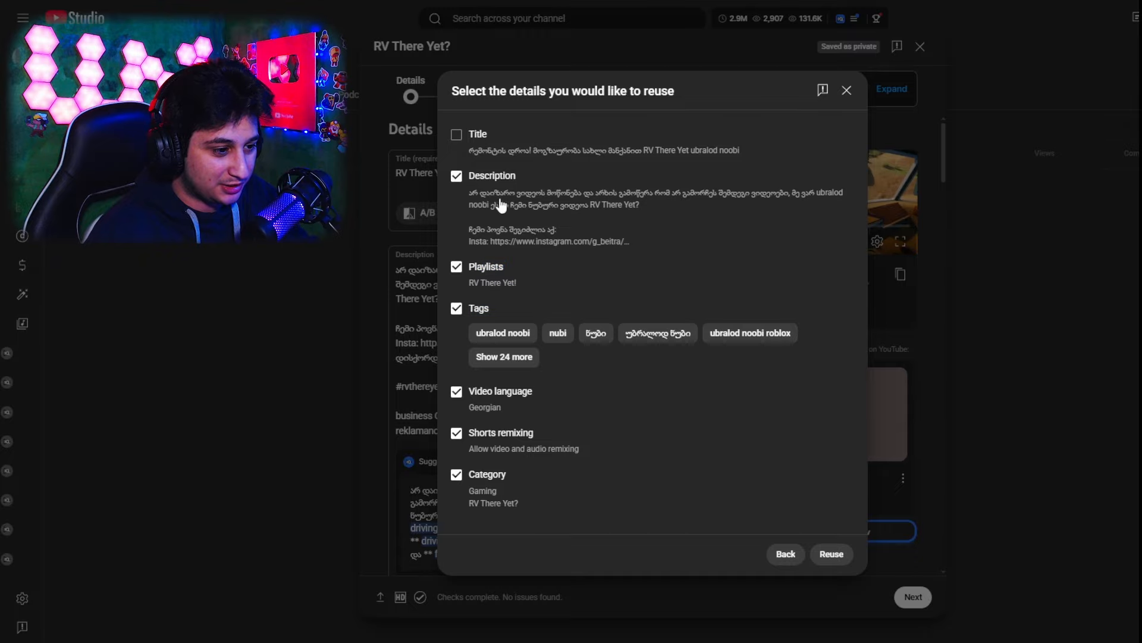
pyautogui.click(833, 554)
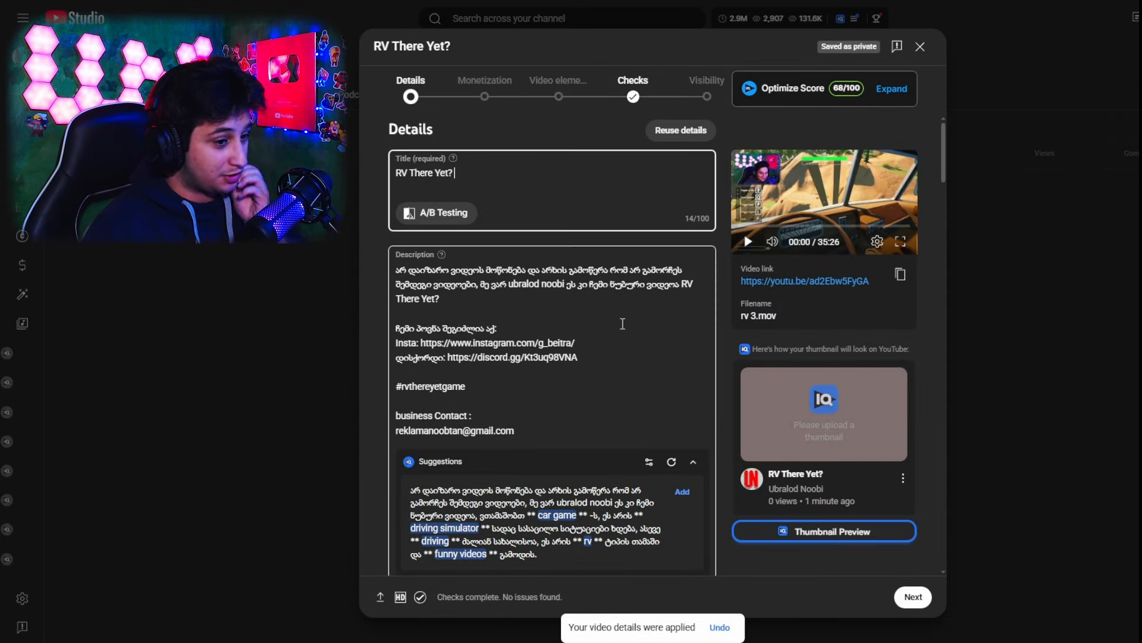
# Add the hashtag #ubralodnoobi after #rvthereyetgame in the video description
pyautogui.click(566, 285)
pyautogui.click(512, 393)
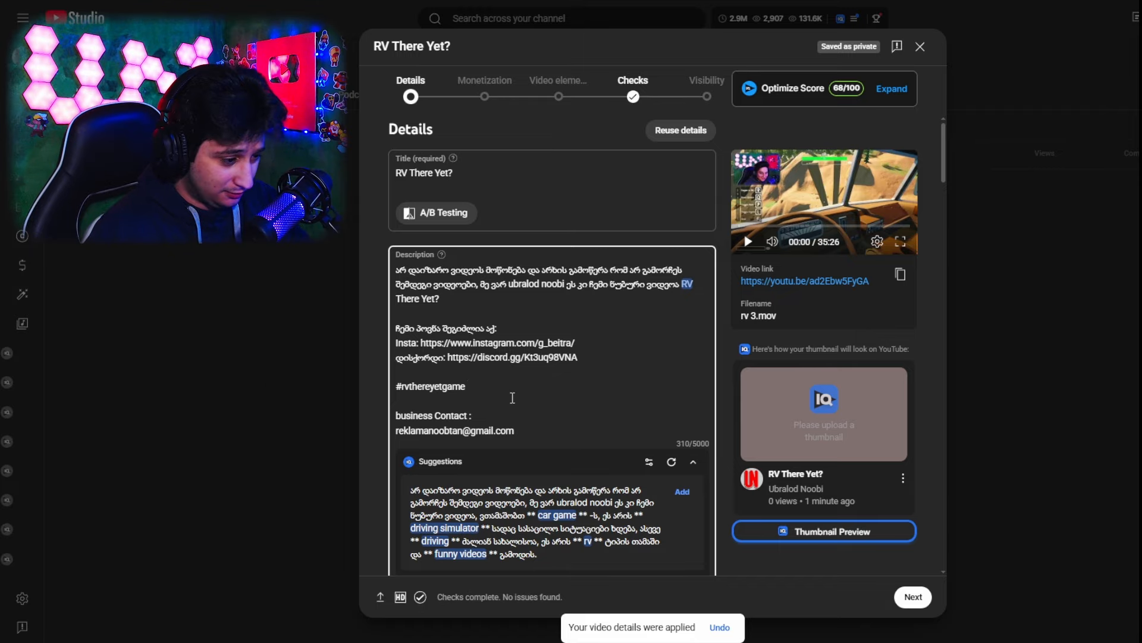
pyautogui.write('#')
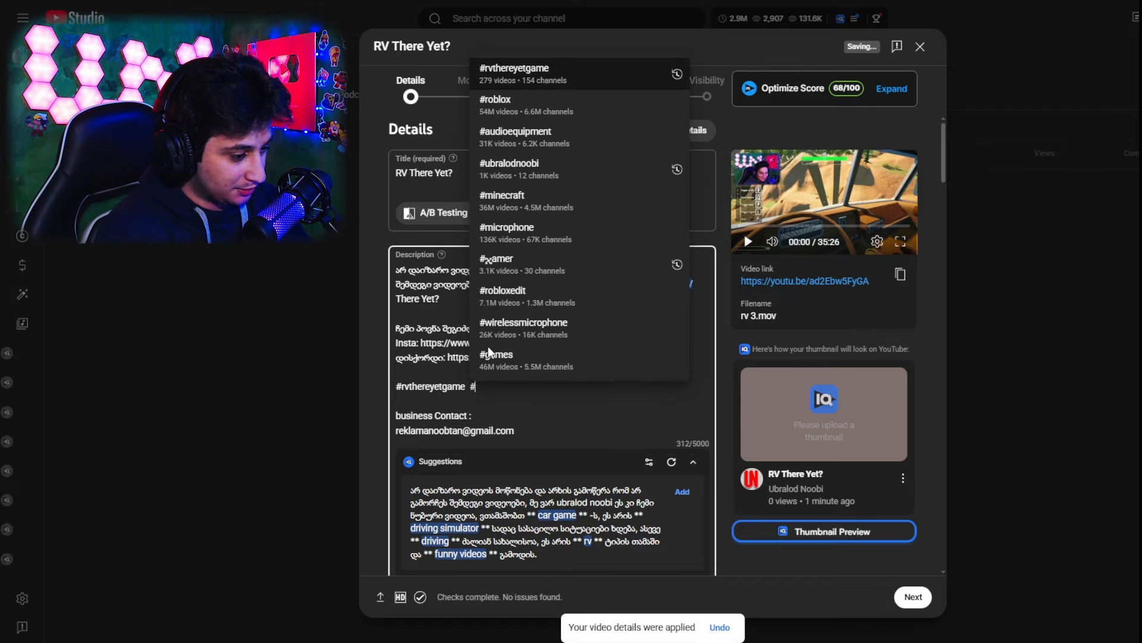
pyautogui.write('ubralod')
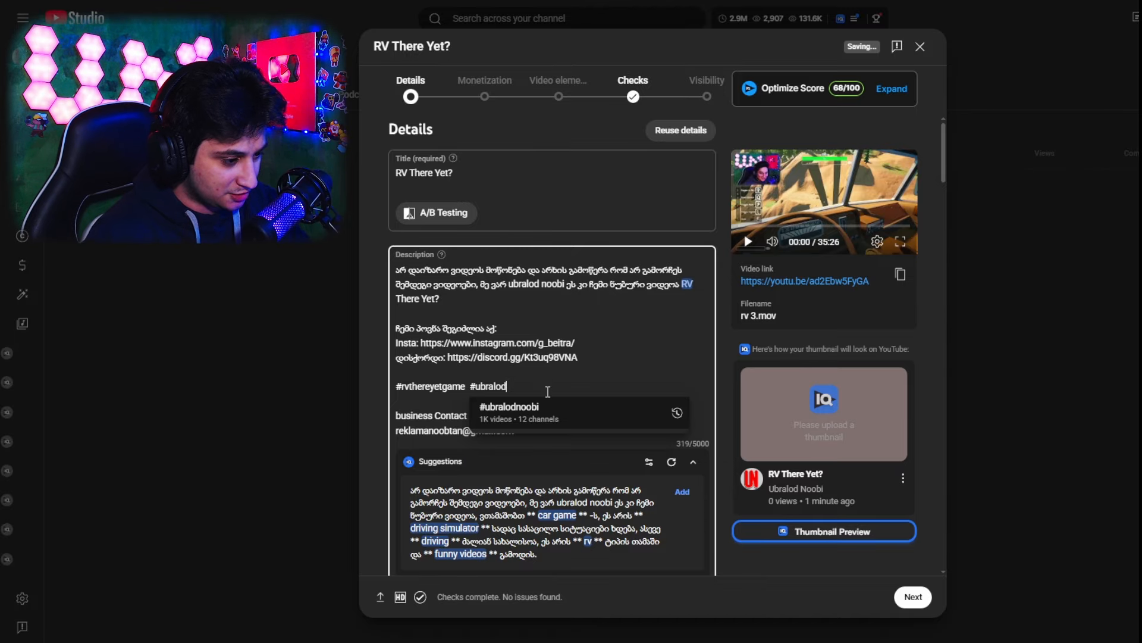
pyautogui.click(526, 400)
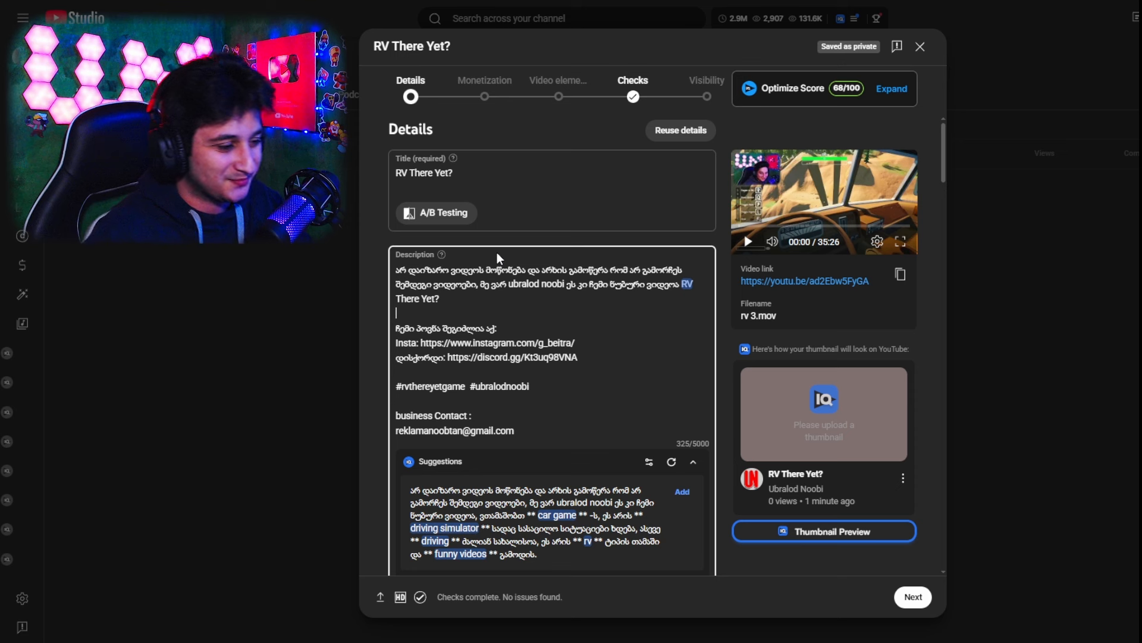
# Review the video title and the description's opening text, social links, hashtags, business contact and vidIQ suggestions
pyautogui.click(527, 168)
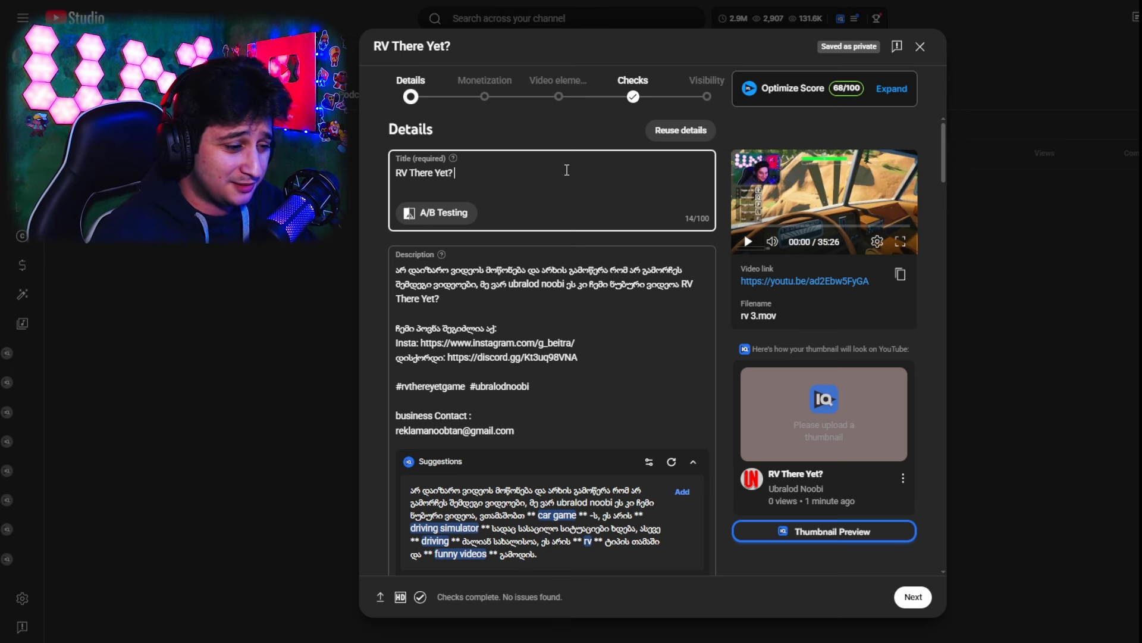
pyautogui.click(439, 275)
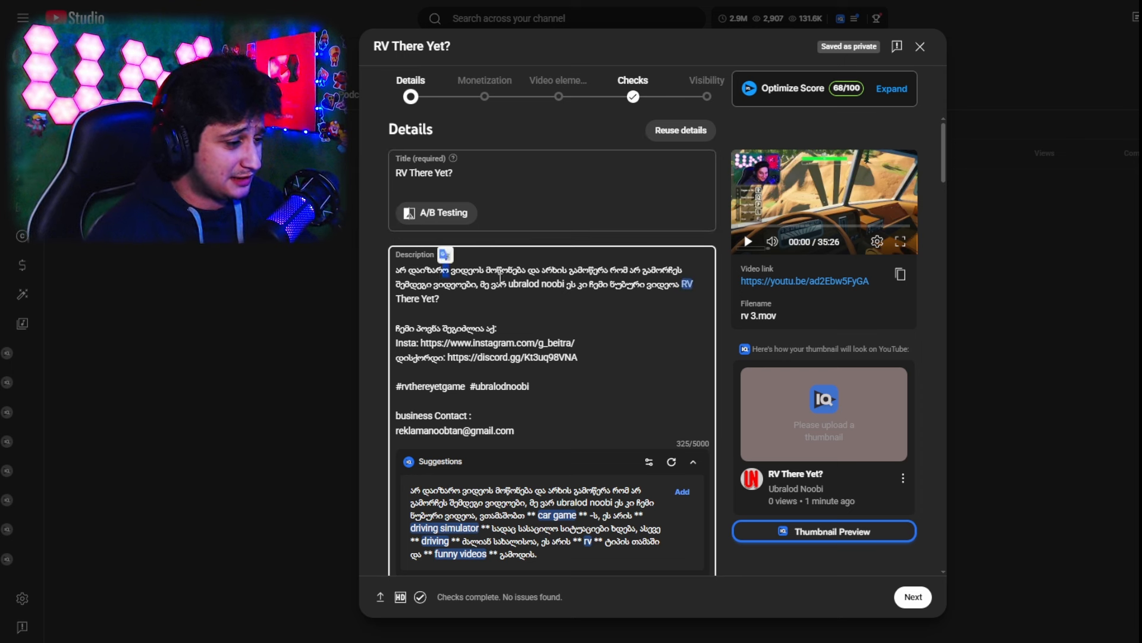
pyautogui.click(557, 300)
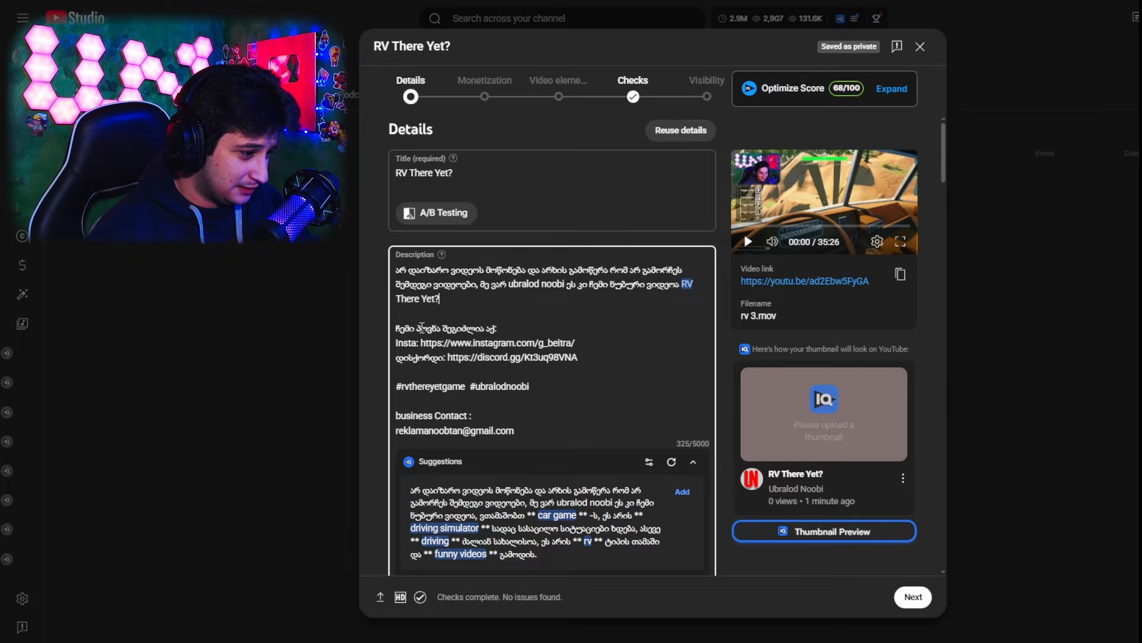
pyautogui.click(644, 348)
pyautogui.moveTo(433, 328); pyautogui.dragTo(536, 357)
pyautogui.click(686, 357)
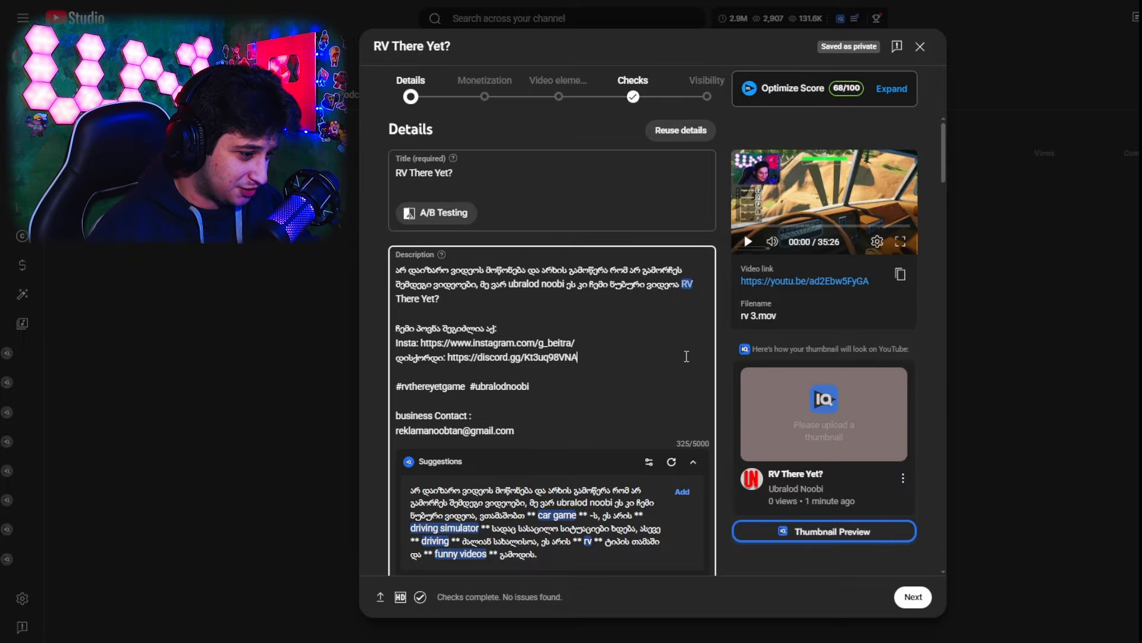
pyautogui.scroll(-1, 594, 368)
pyautogui.click(580, 321)
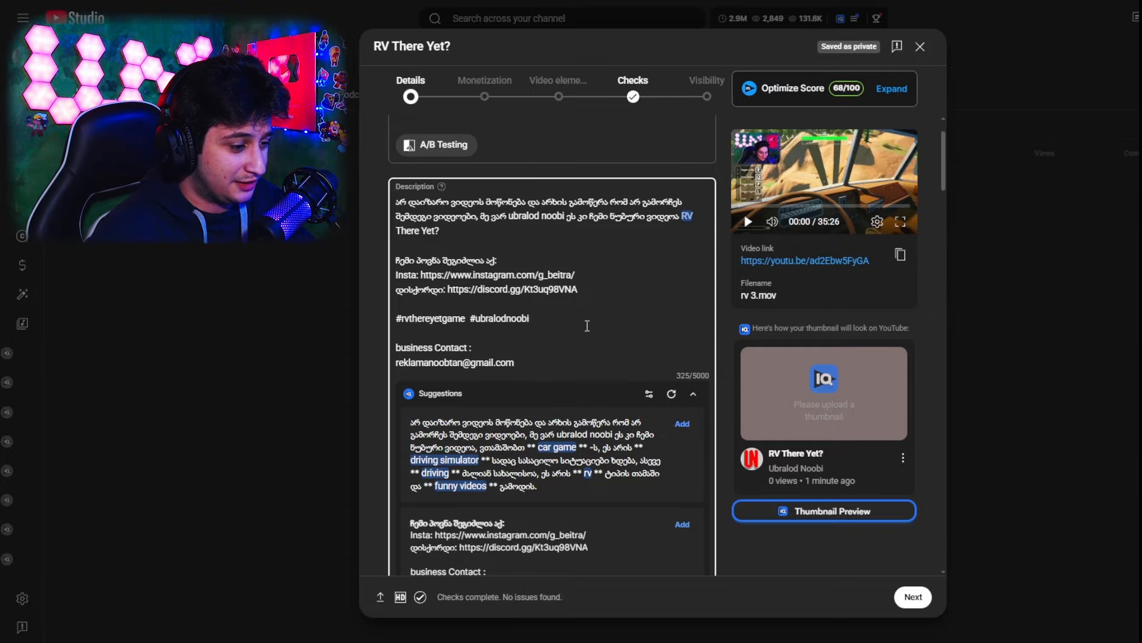
pyautogui.scroll(2, 587, 324)
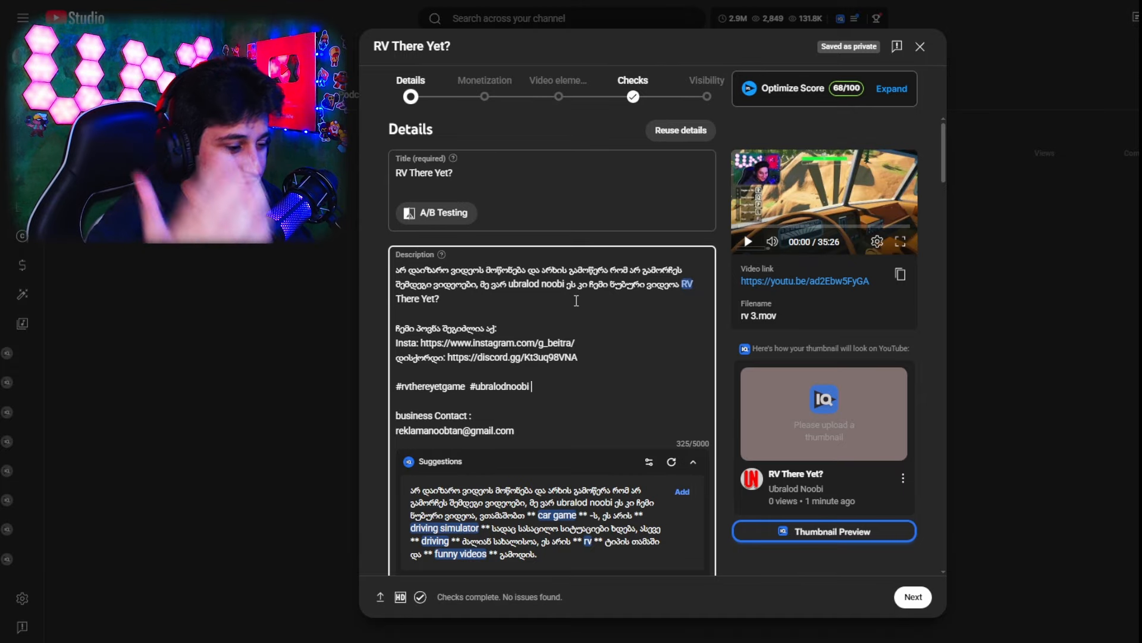
pyautogui.scroll(-1, 595, 303)
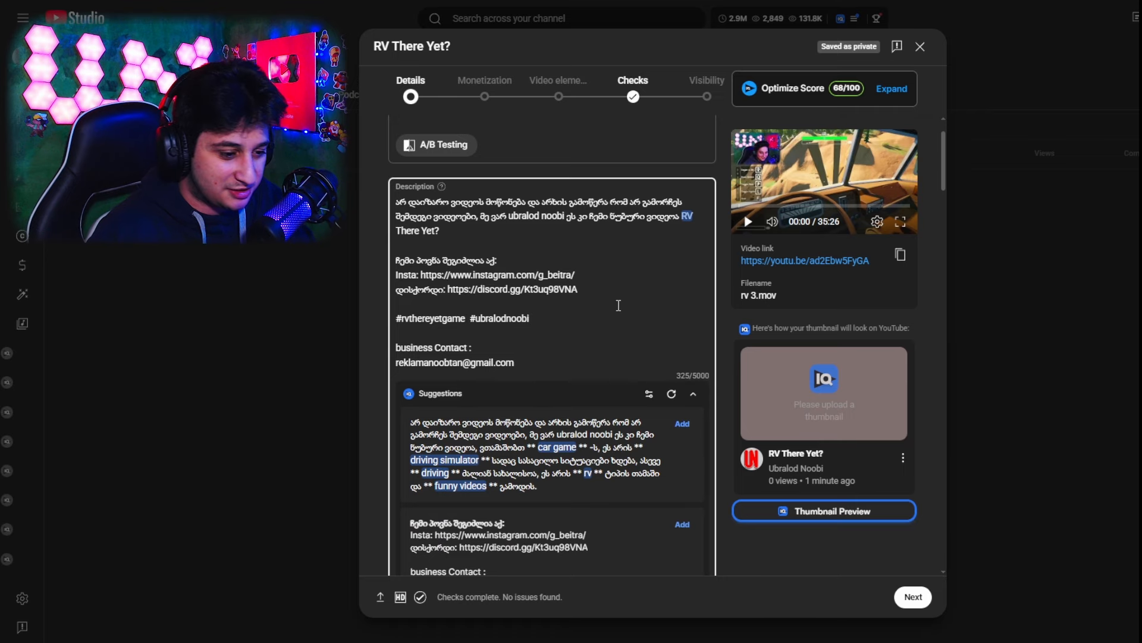
pyautogui.scroll(-3, 720, 362)
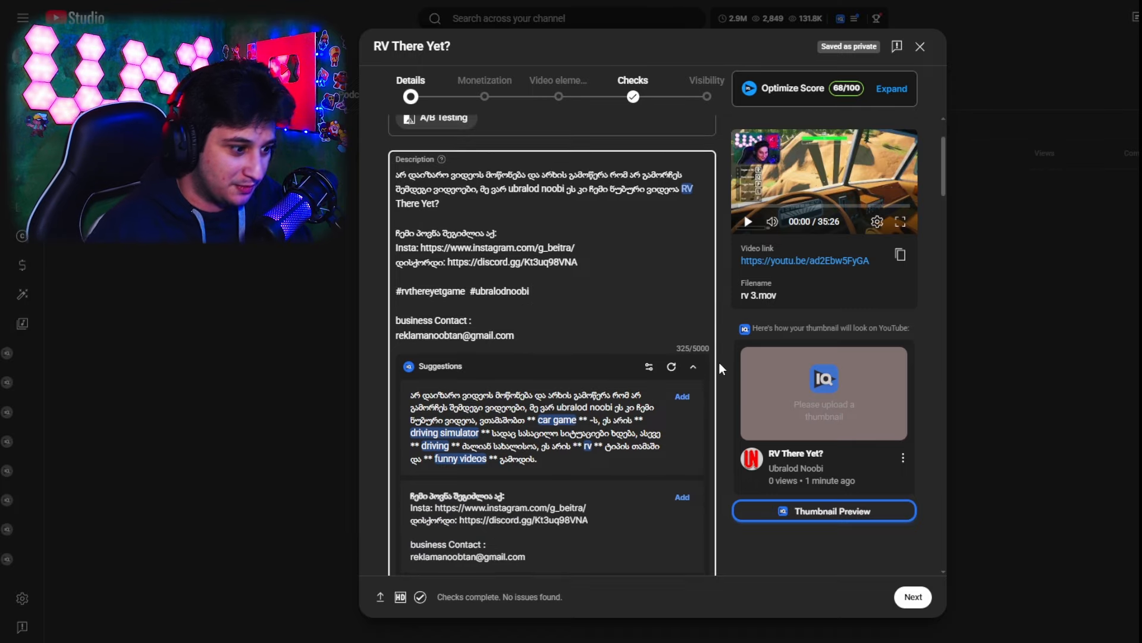
pyautogui.scroll(5, 662, 318)
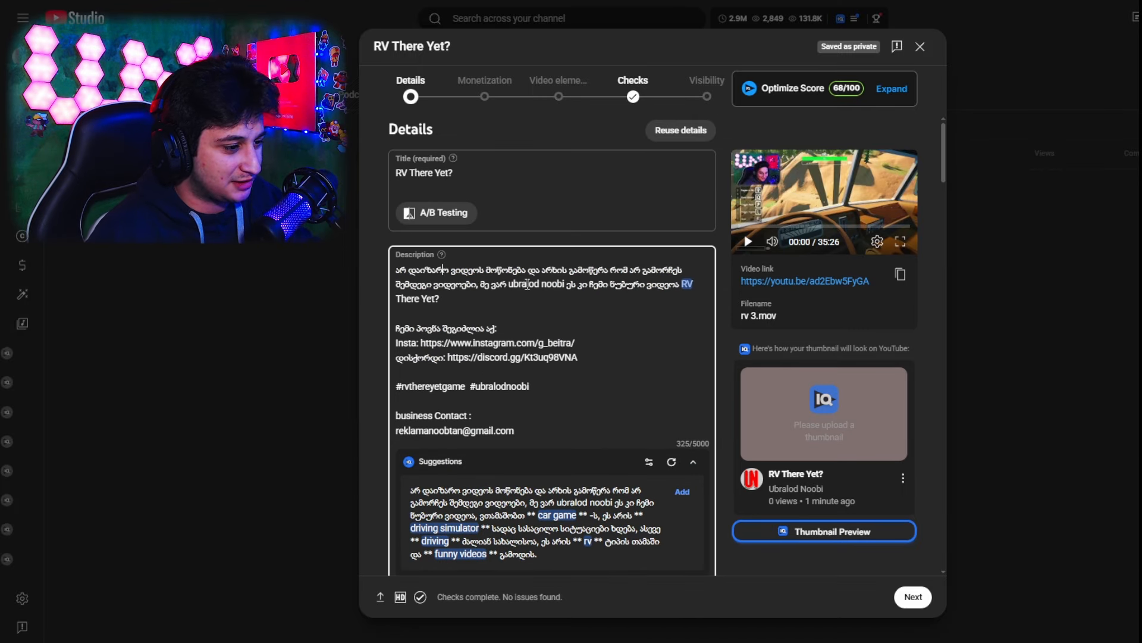
pyautogui.moveTo(587, 314); pyautogui.dragTo(627, 331)
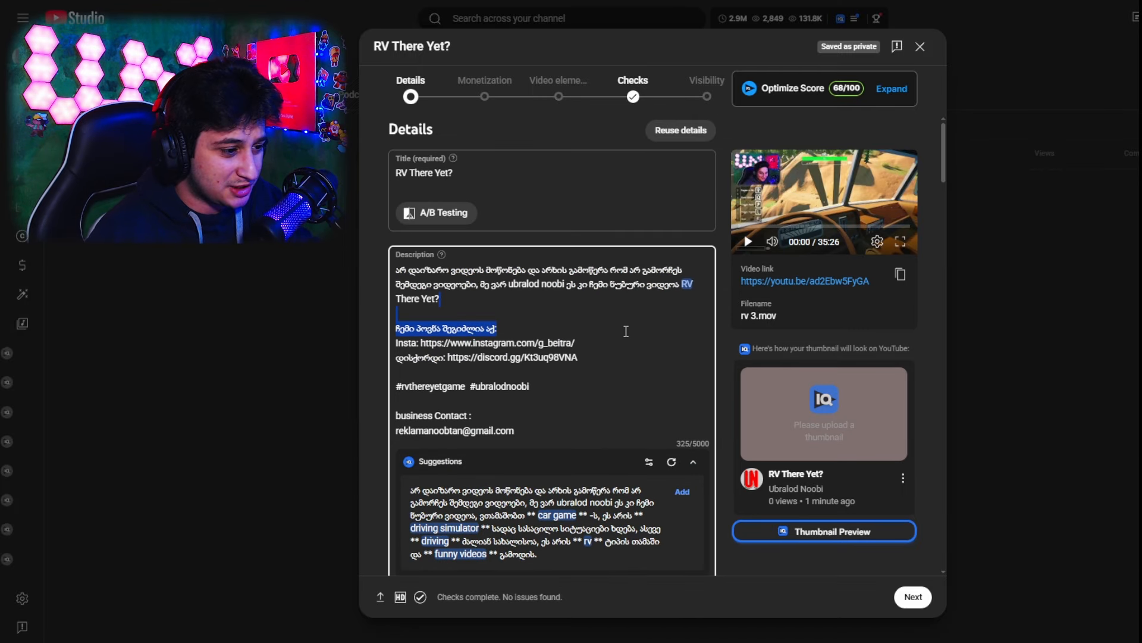
pyautogui.click(498, 286)
pyautogui.scroll(-1, 497, 282)
pyautogui.scroll(1, 498, 282)
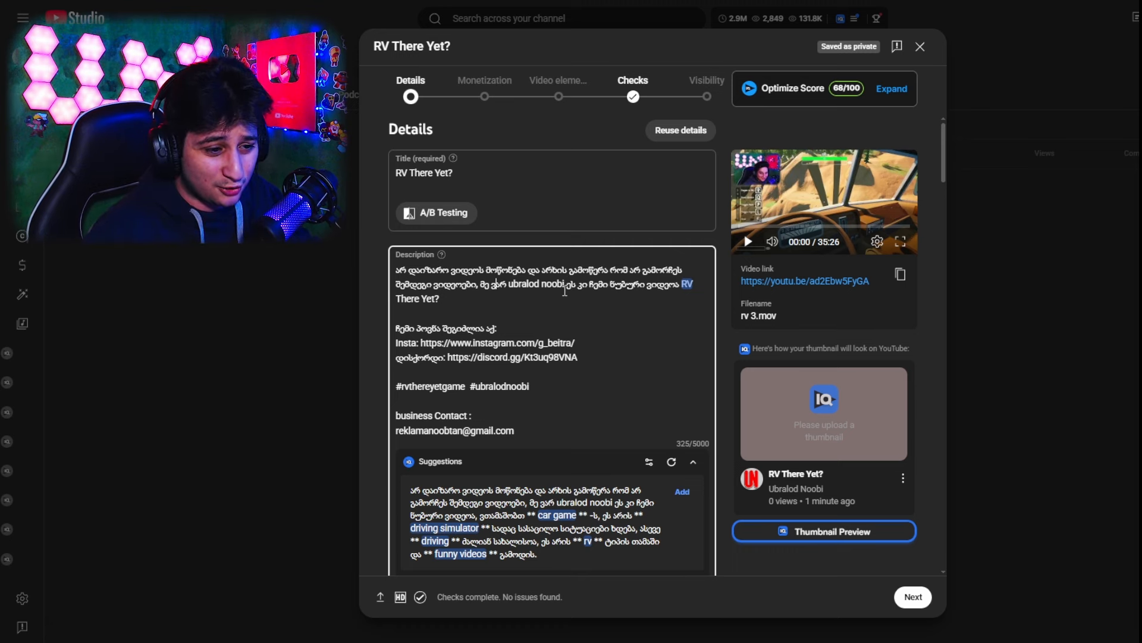
pyautogui.scroll(-4, 565, 291)
pyautogui.scroll(2, 565, 326)
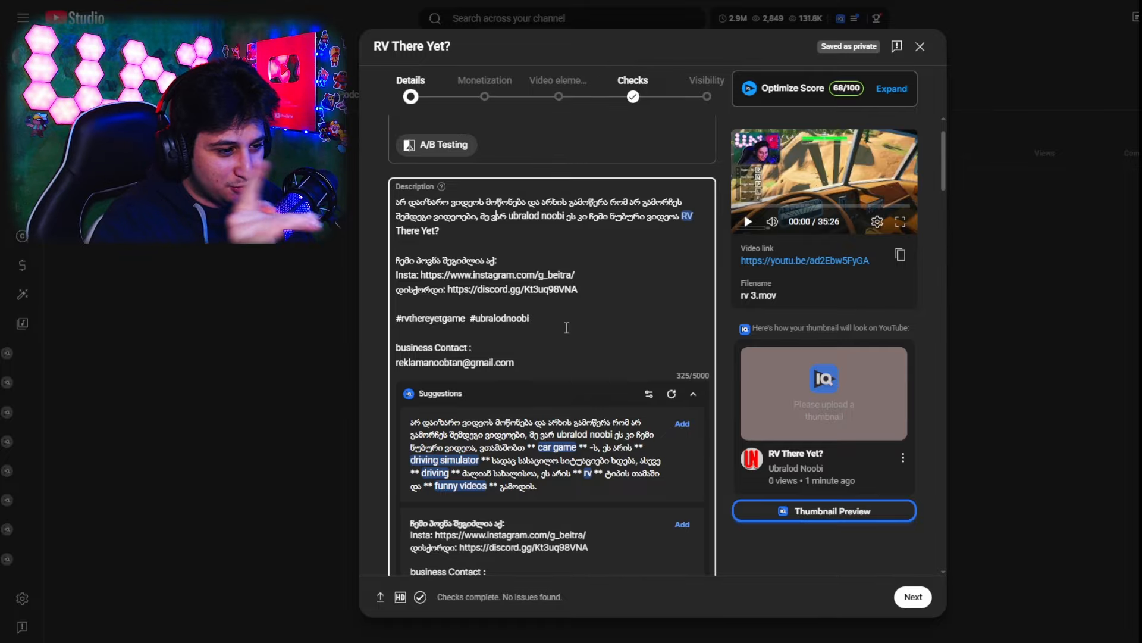
# Review the description suggestions and thumbnail options, and browse the channel's playlists in the video's playlist selector
pyautogui.scroll(-7, 567, 328)
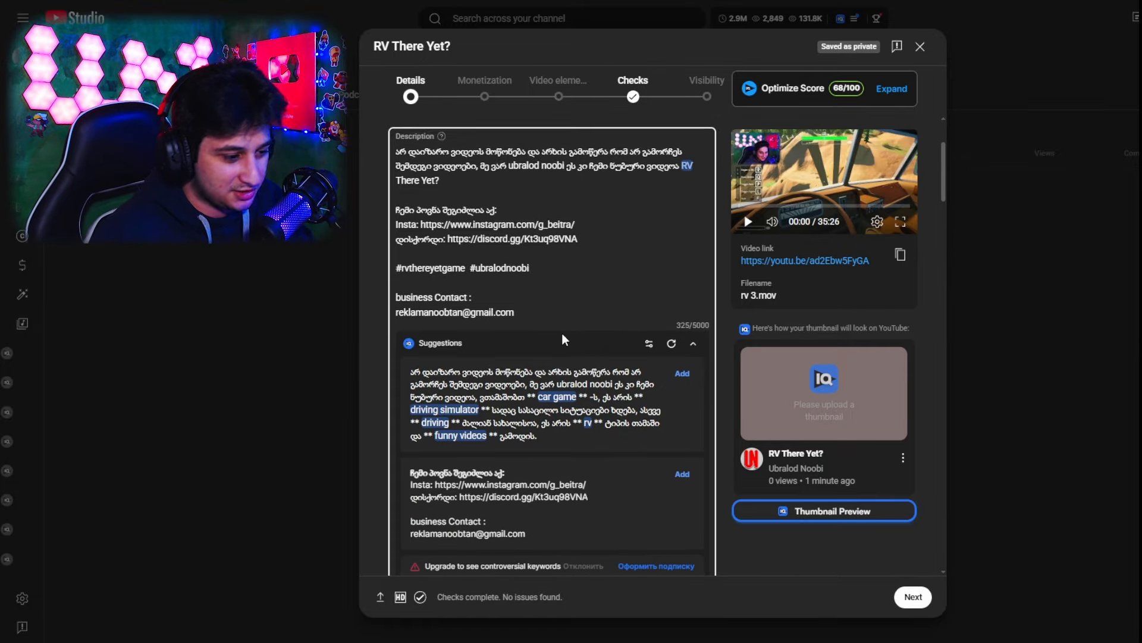
pyautogui.scroll(-4, 687, 351)
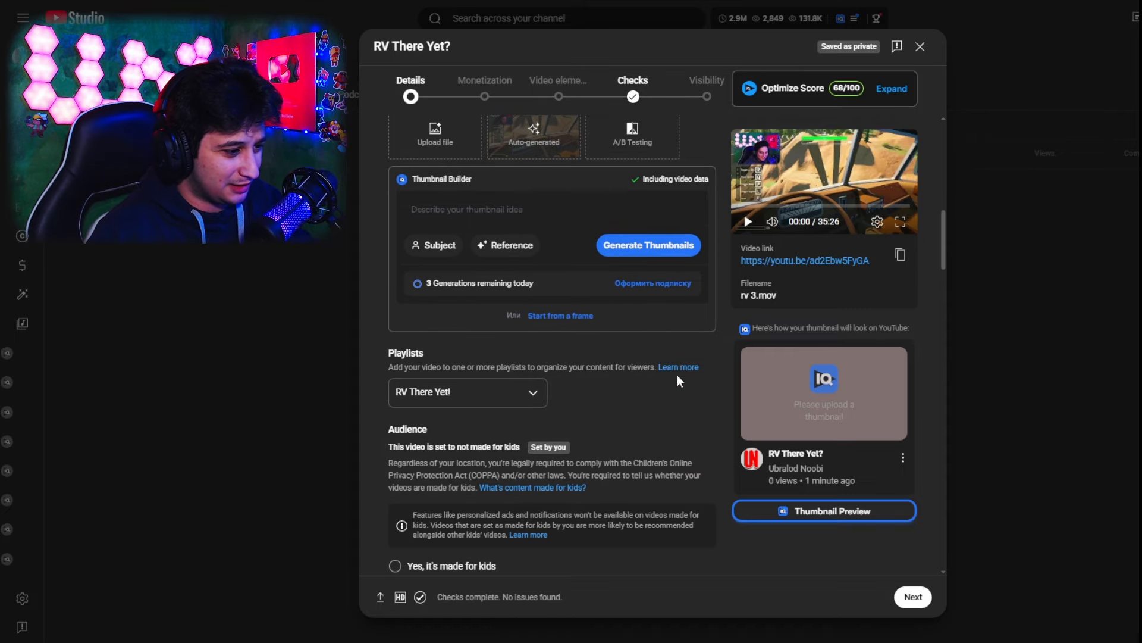
pyautogui.scroll(-3, 663, 372)
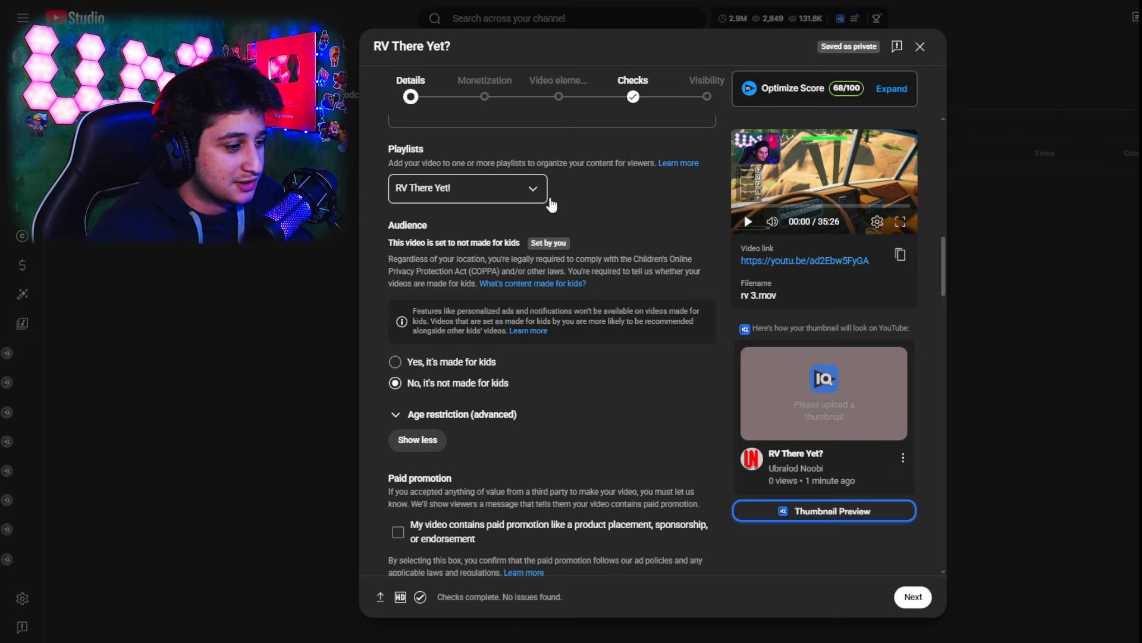
pyautogui.click(524, 197)
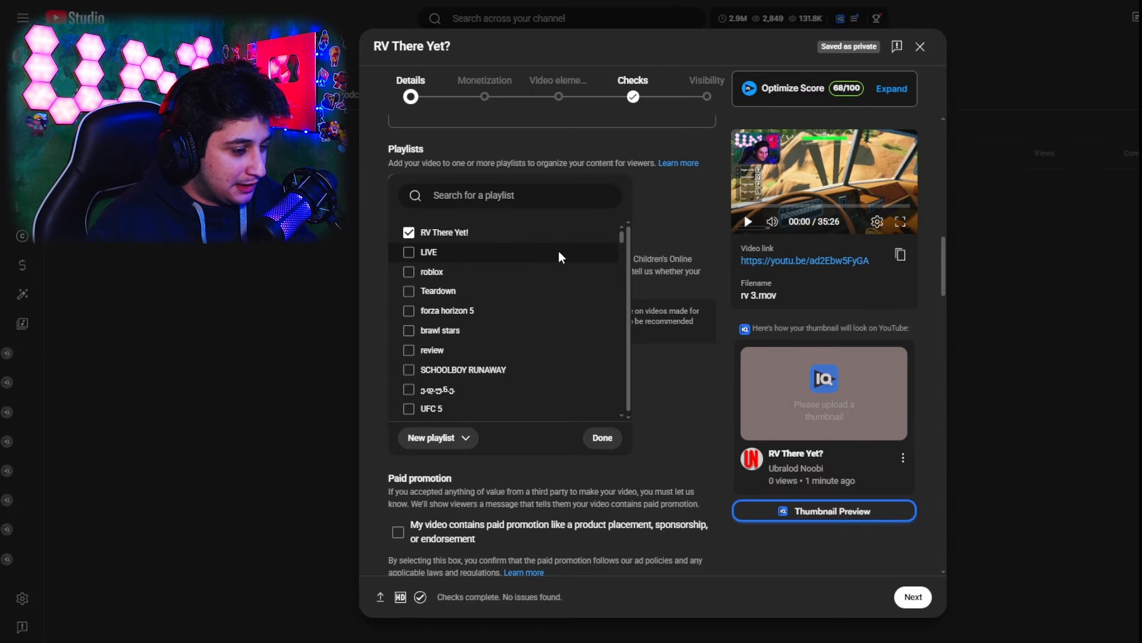
pyautogui.scroll(-3, 616, 312)
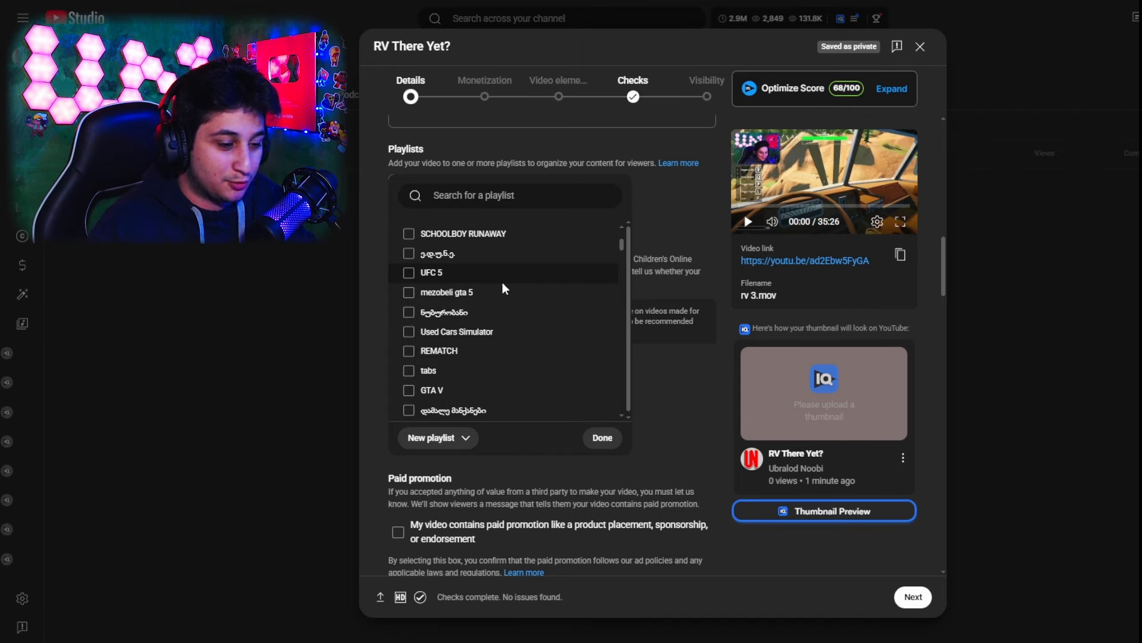
pyautogui.scroll(-1, 500, 261)
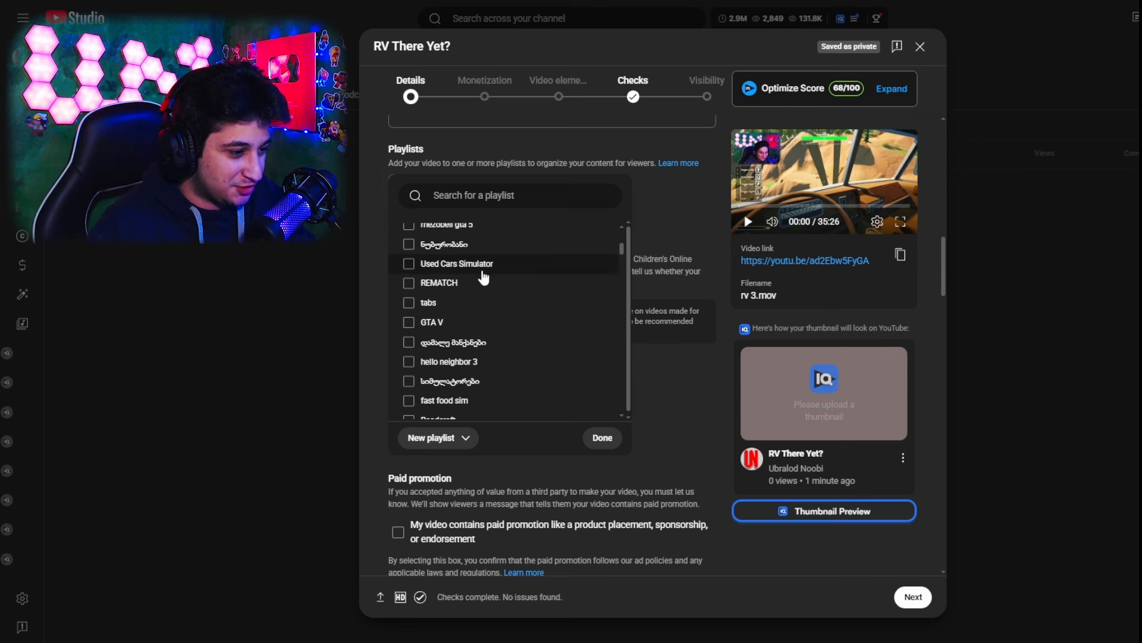
pyautogui.scroll(-2, 580, 318)
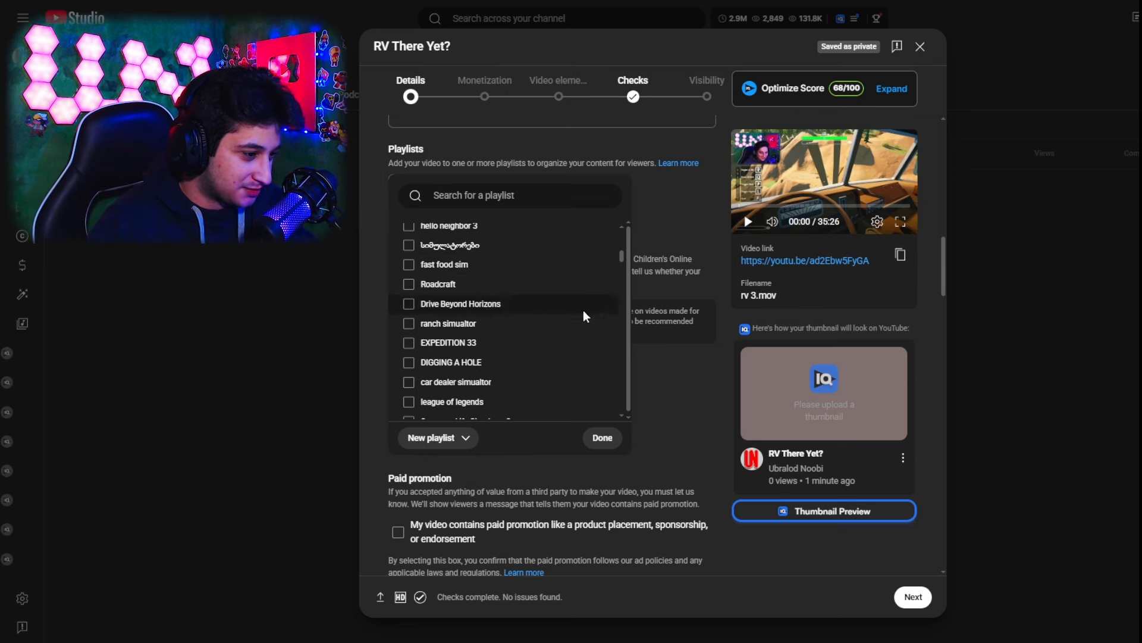
pyautogui.scroll(-6, 583, 309)
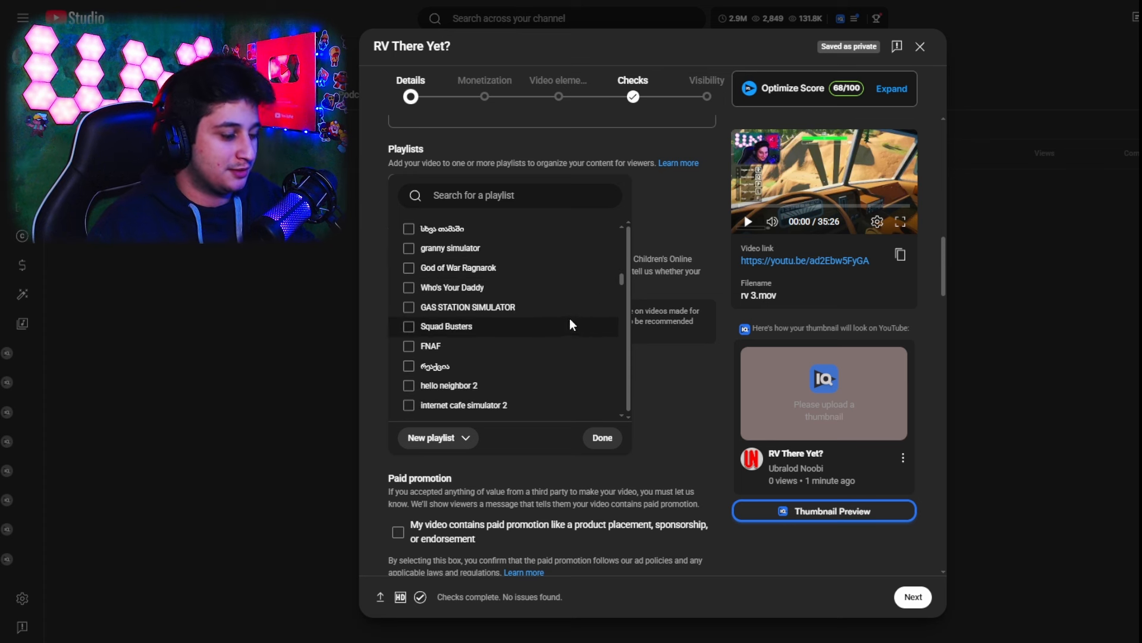
pyautogui.scroll(-3, 569, 318)
pyautogui.scroll(-3, 571, 324)
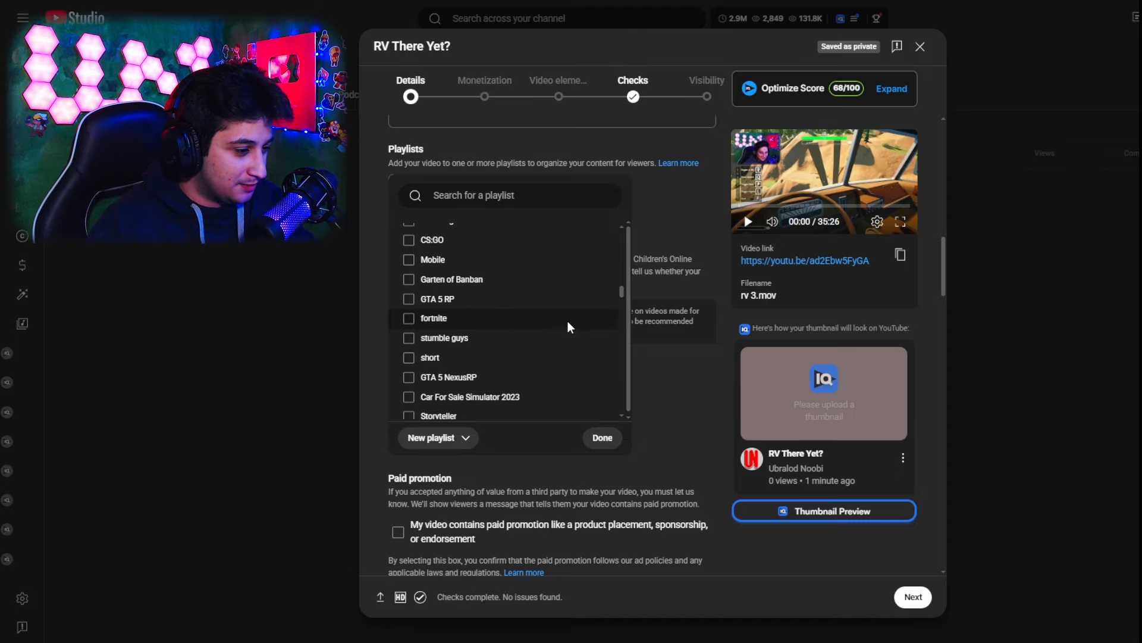
pyautogui.scroll(4, 570, 315)
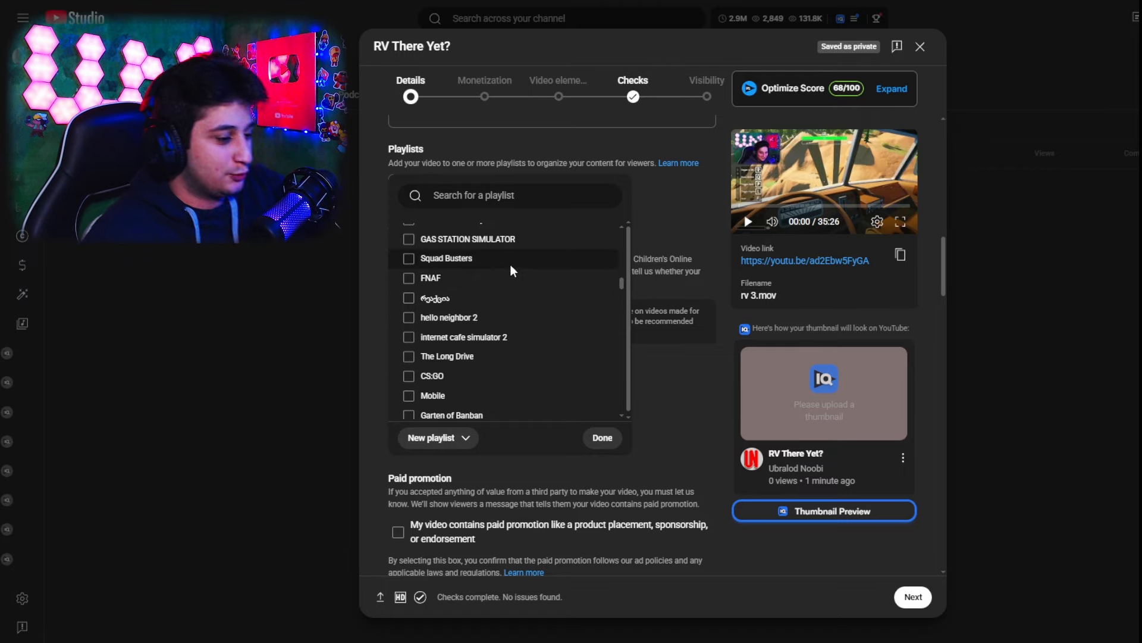
pyautogui.click(680, 225)
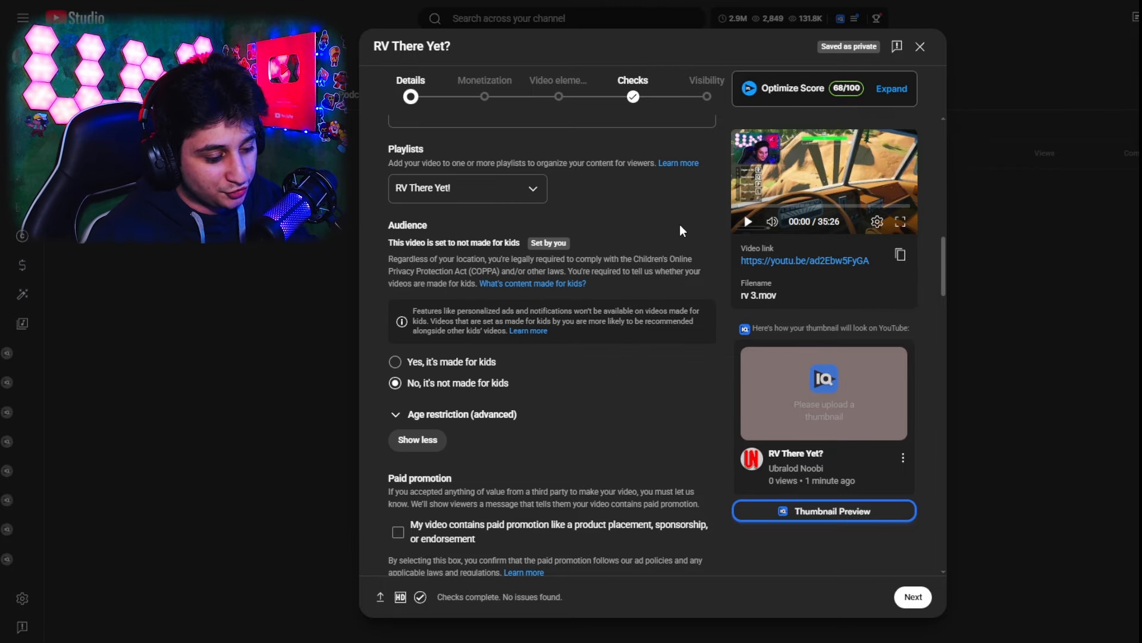
# Examine the audience, paid promotion, brands and altered content settings of the video
pyautogui.scroll(-3, 680, 226)
pyautogui.scroll(2, 720, 282)
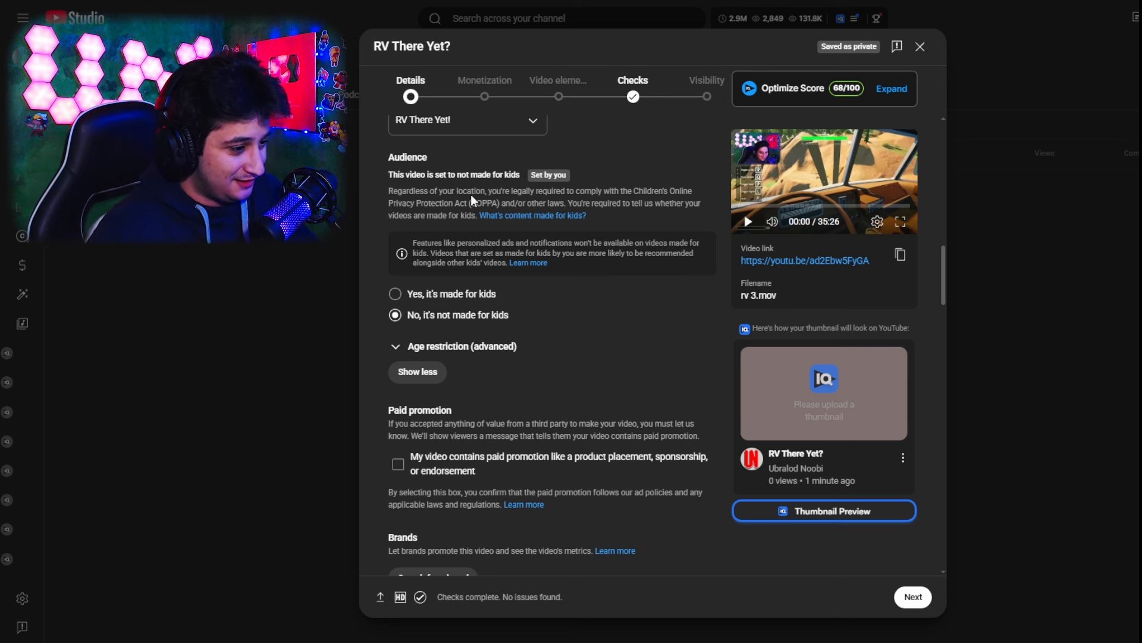
pyautogui.tripleClick(446, 173)
pyautogui.click(700, 236)
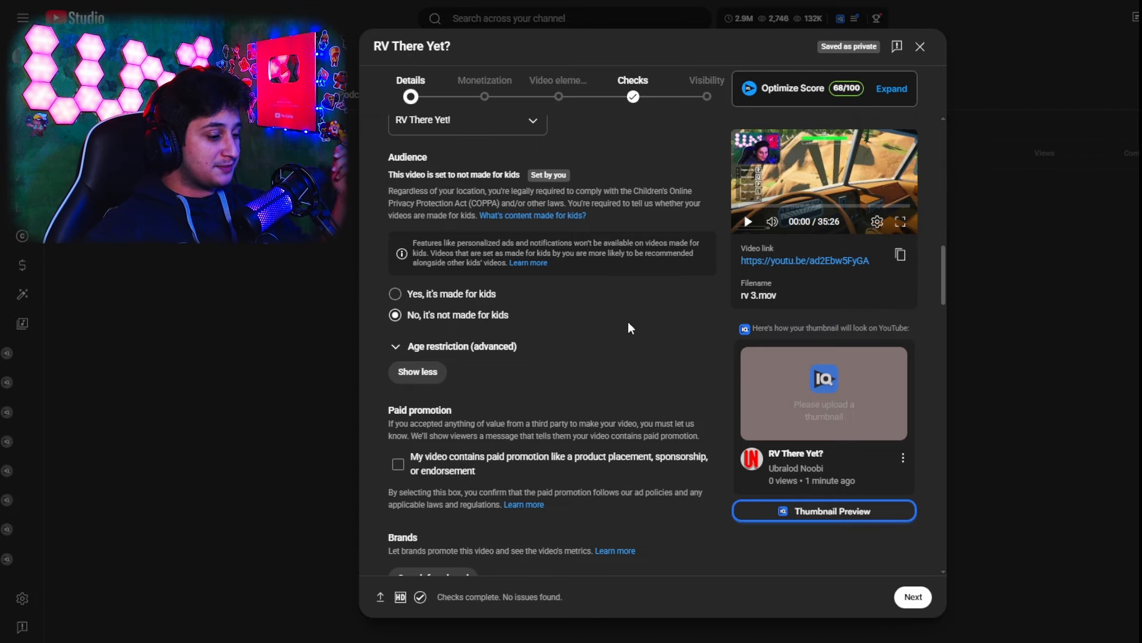
pyautogui.scroll(-3, 631, 327)
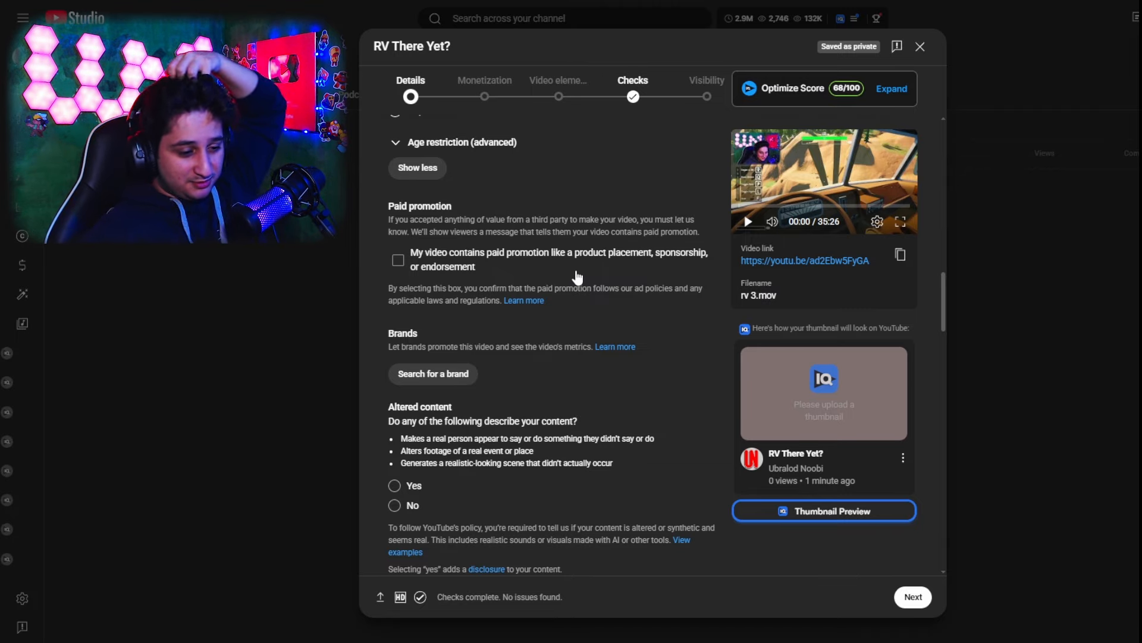
pyautogui.scroll(-4, 669, 376)
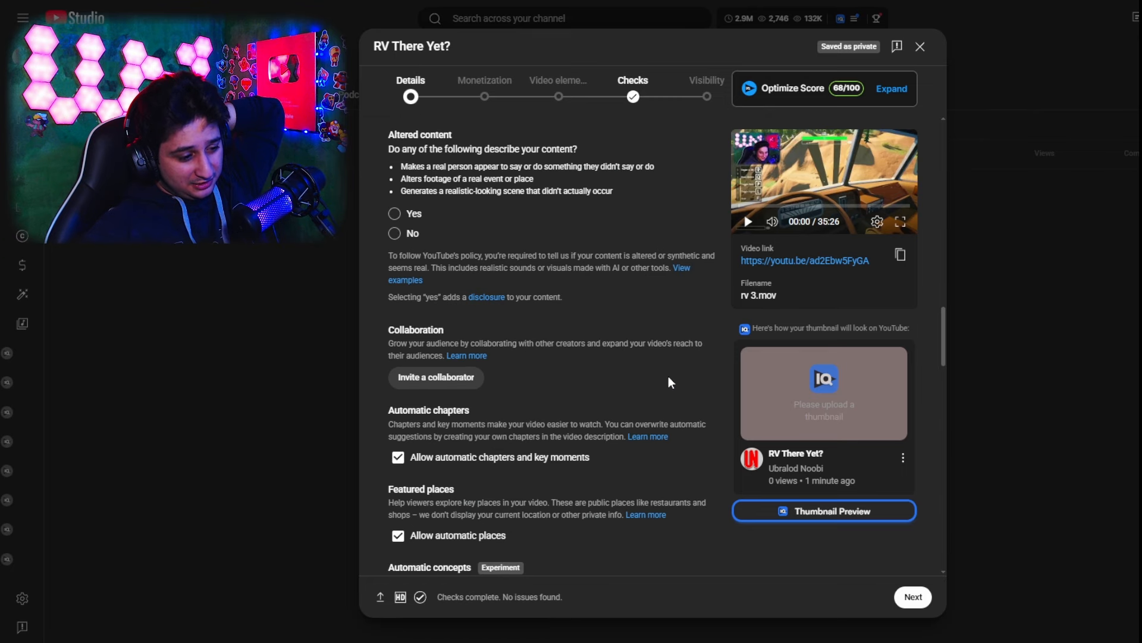
pyautogui.scroll(1, 366, 203)
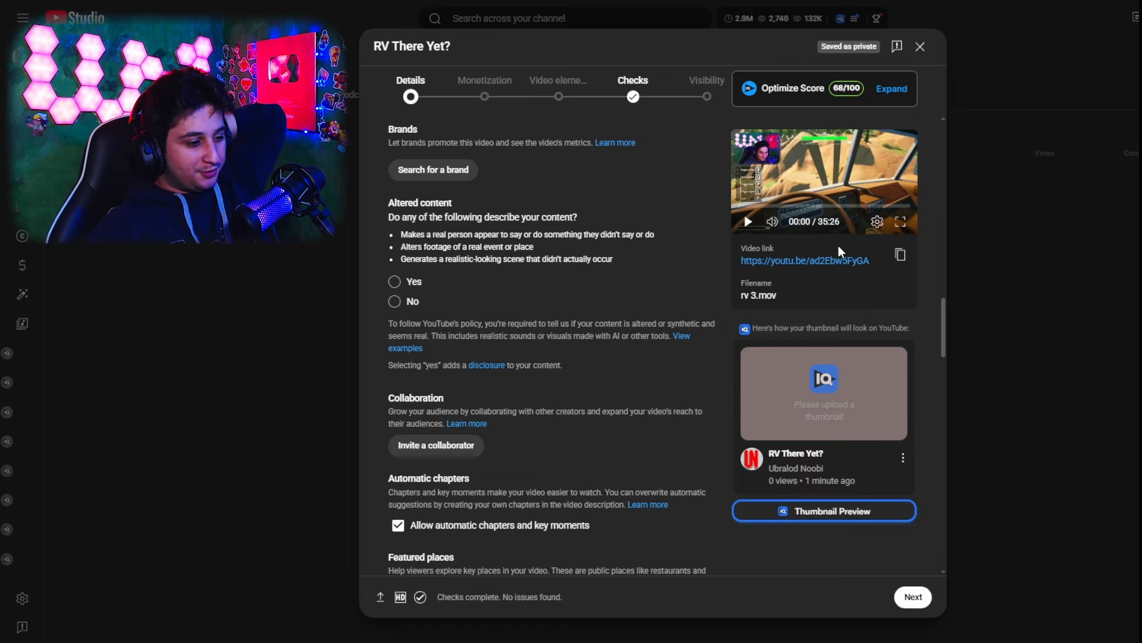
pyautogui.scroll(-4, 839, 246)
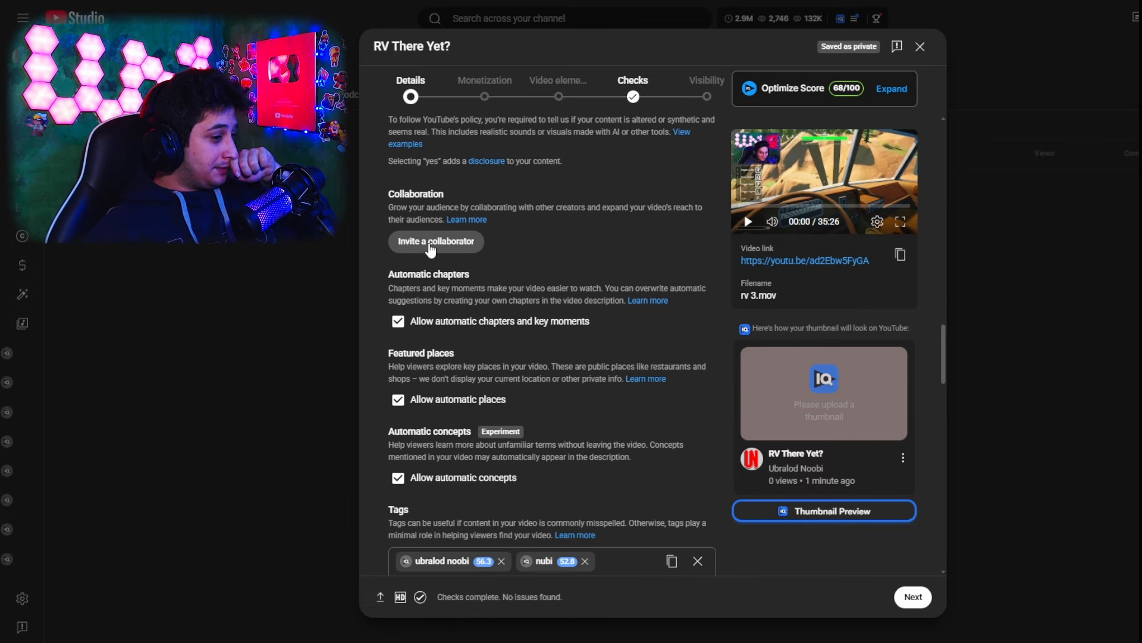
pyautogui.click(426, 241)
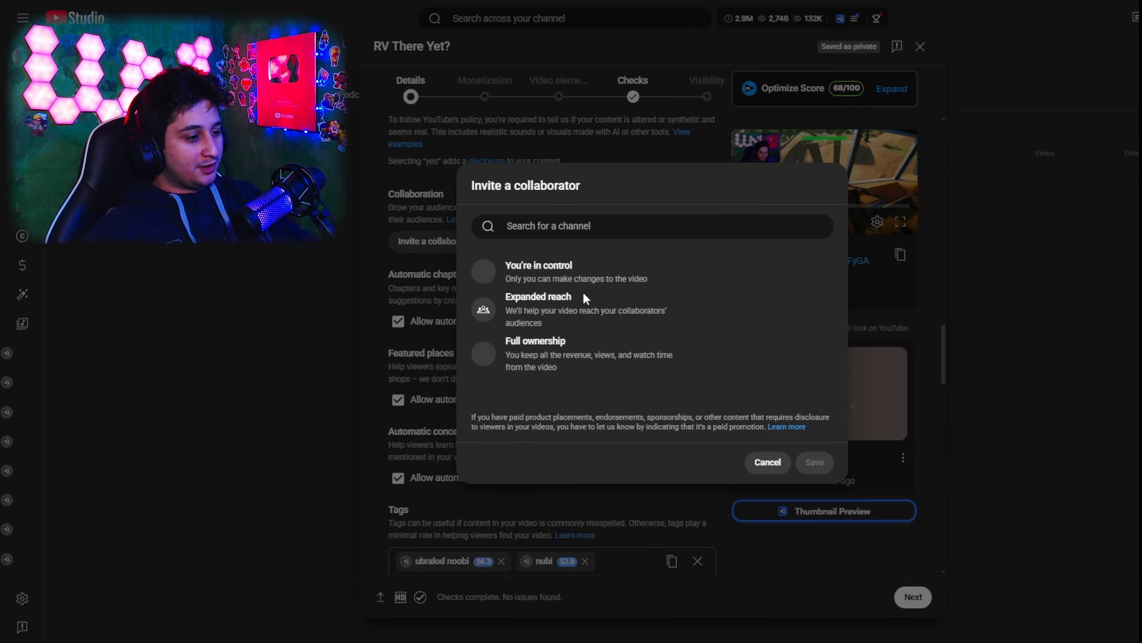
pyautogui.write('jarexa')
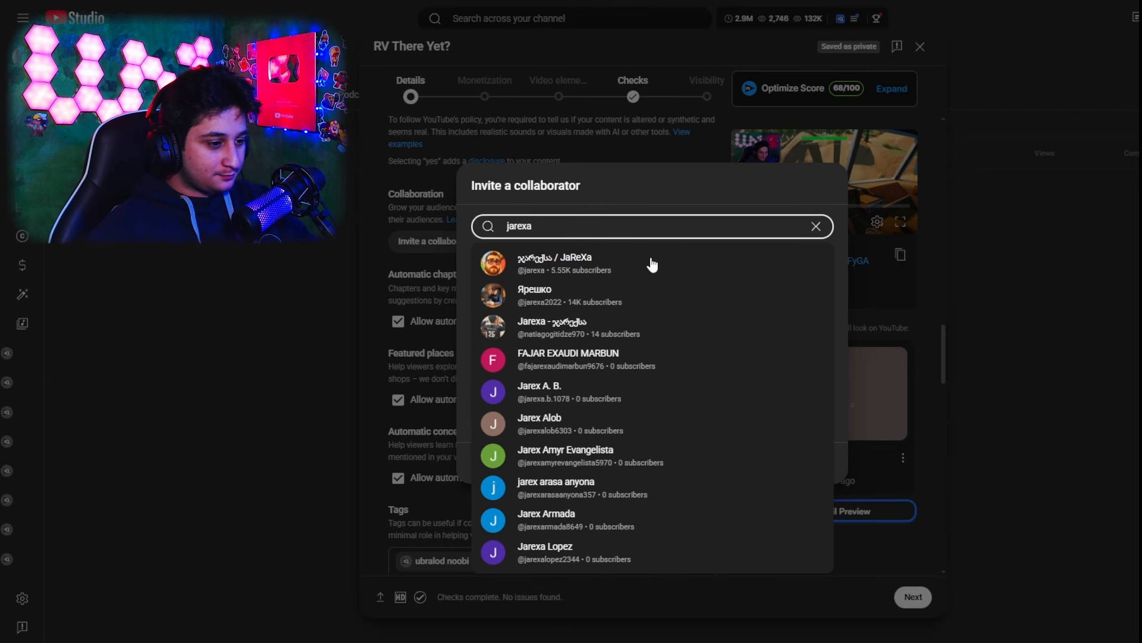
pyautogui.click(653, 263)
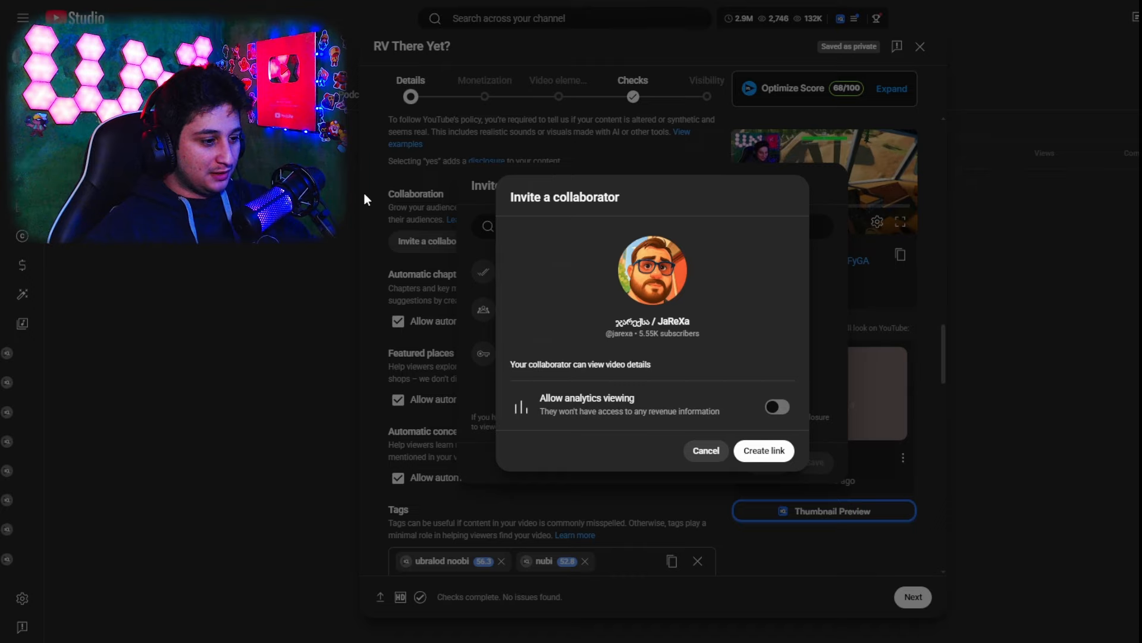
pyautogui.click(776, 408)
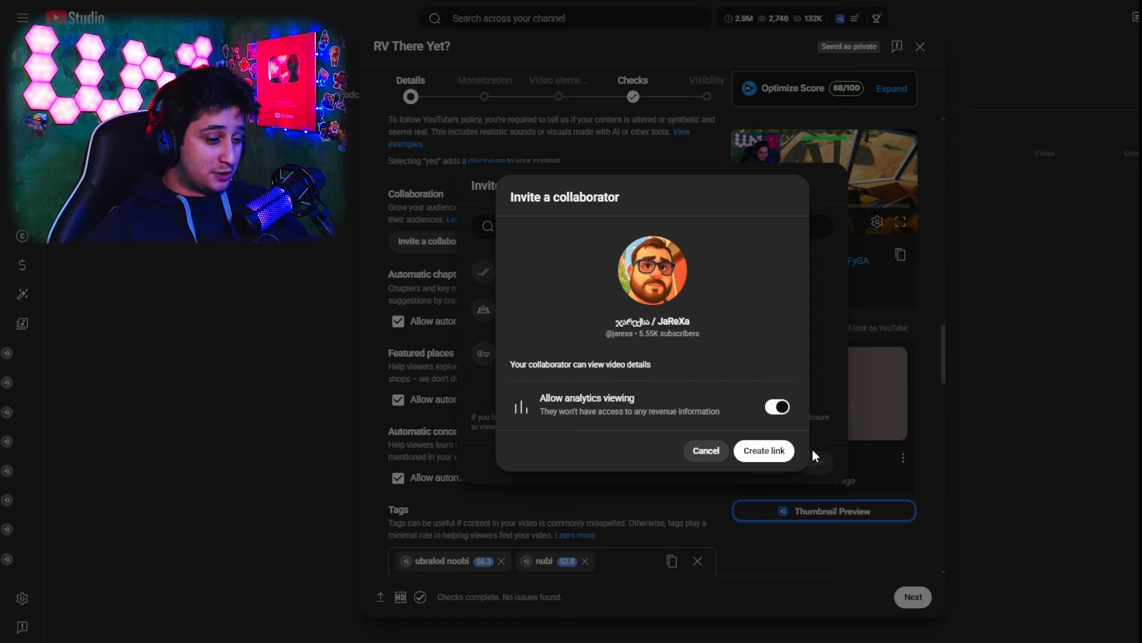
pyautogui.click(766, 451)
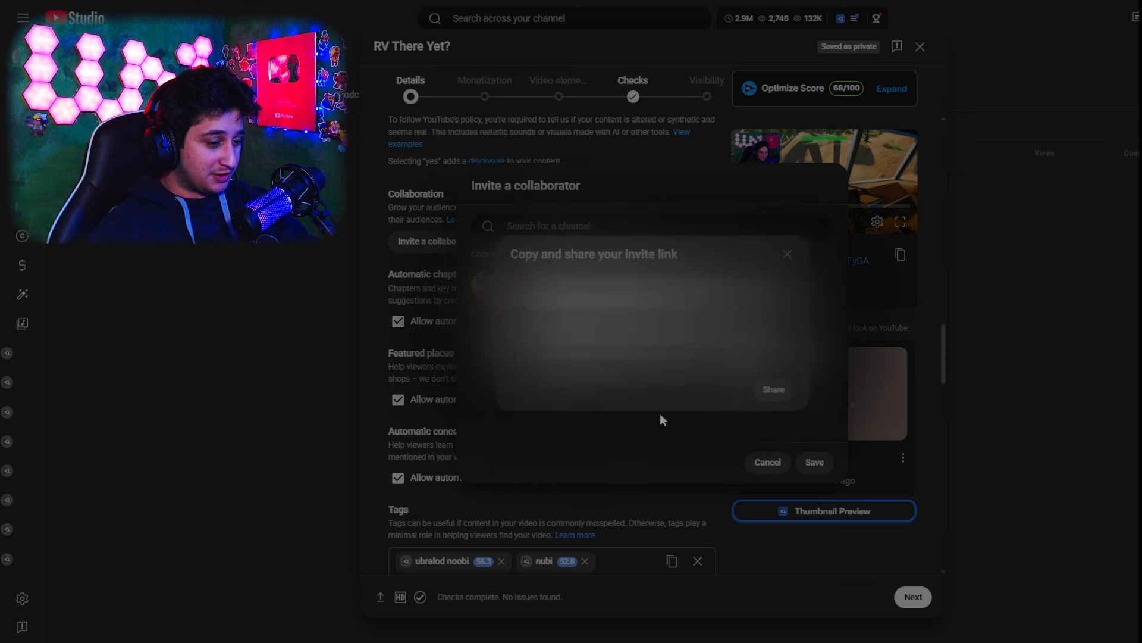
pyautogui.click(787, 254)
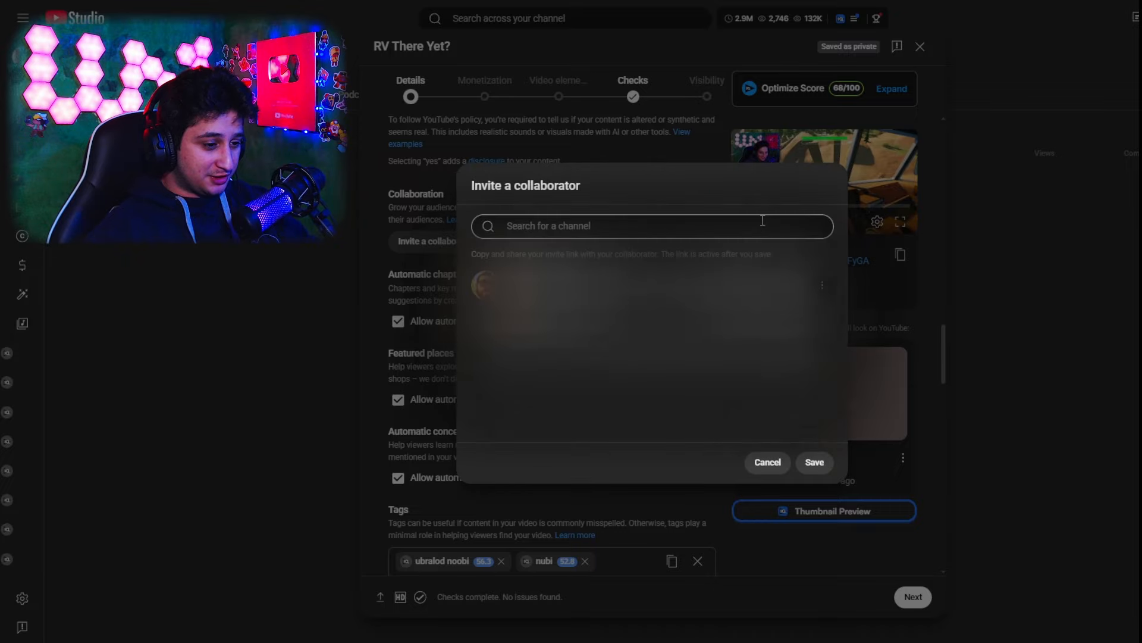
pyautogui.click(653, 232)
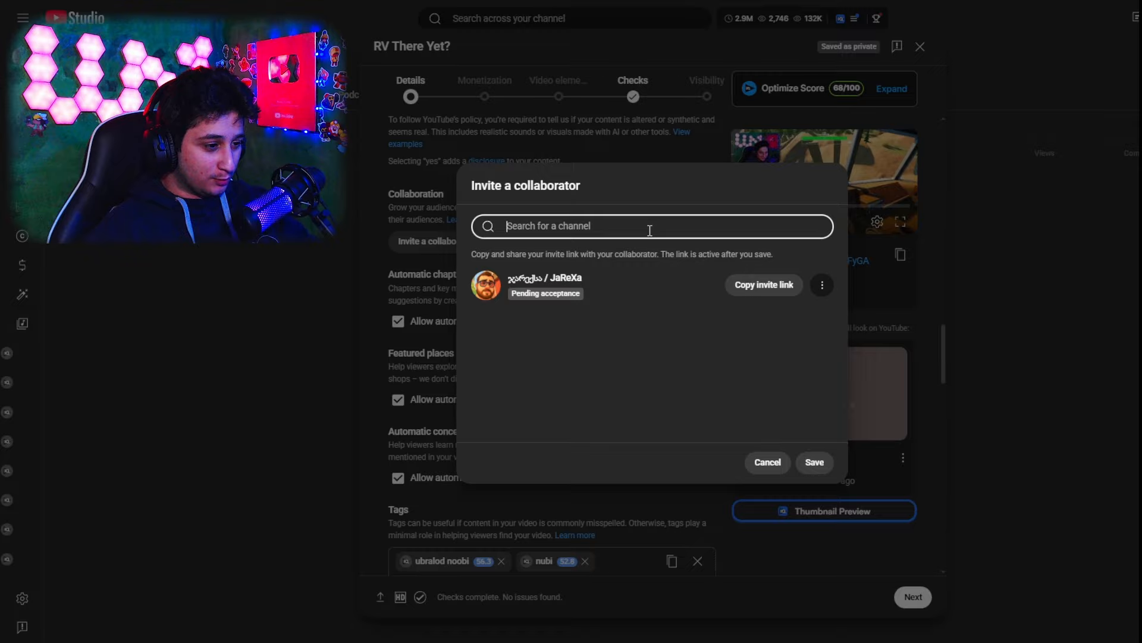
pyautogui.write('shenapi')
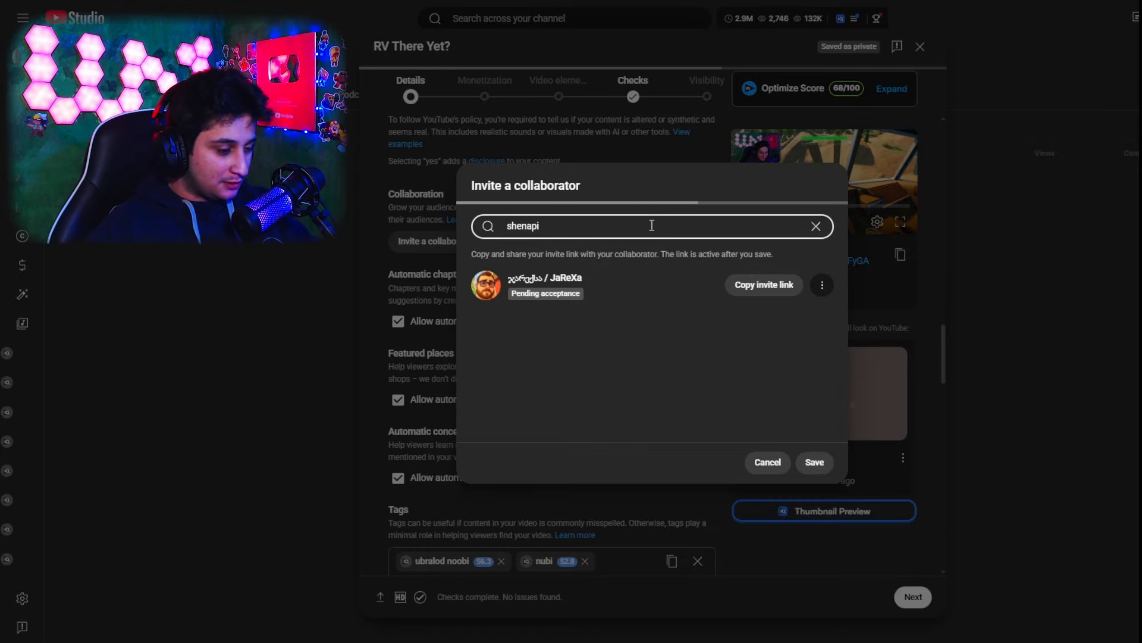
pyautogui.click(696, 306)
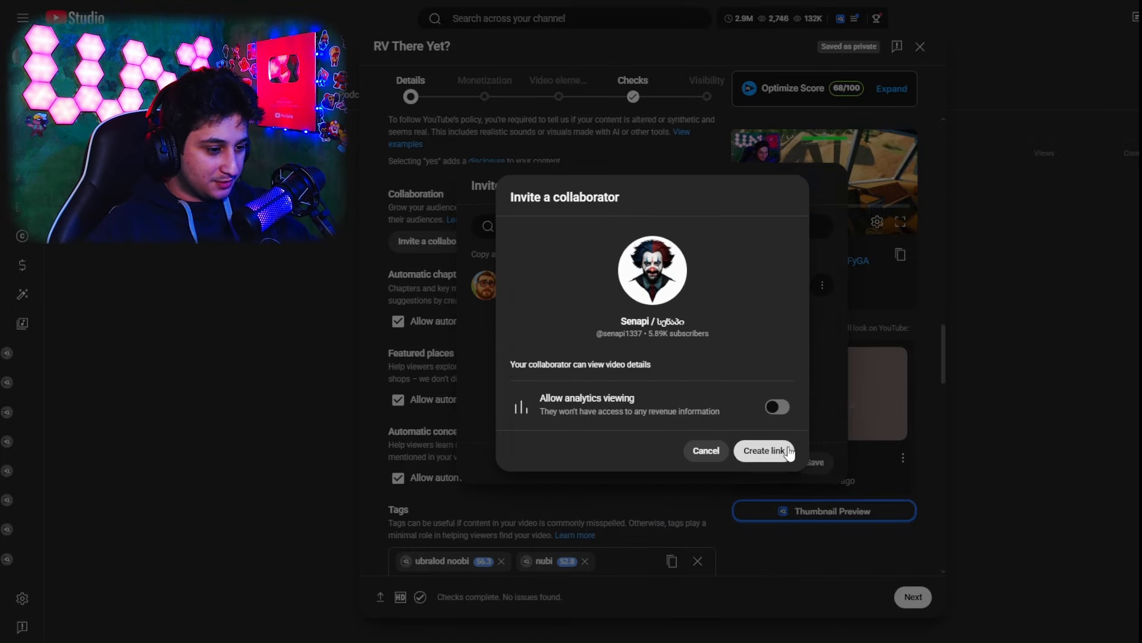
pyautogui.click(779, 409)
pyautogui.click(767, 451)
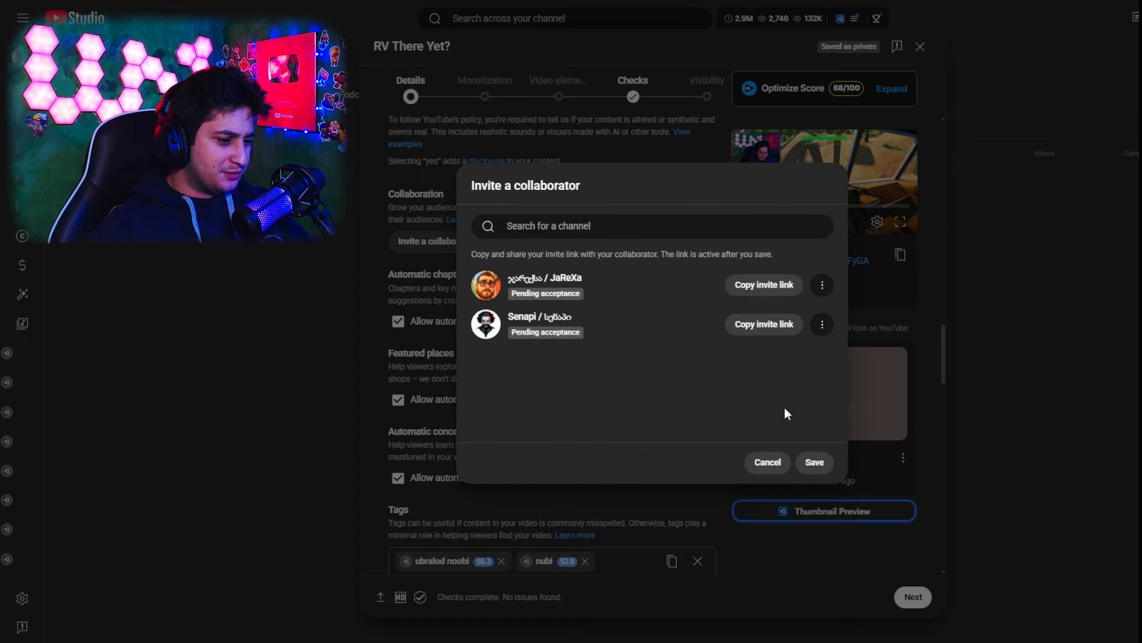
pyautogui.click(824, 464)
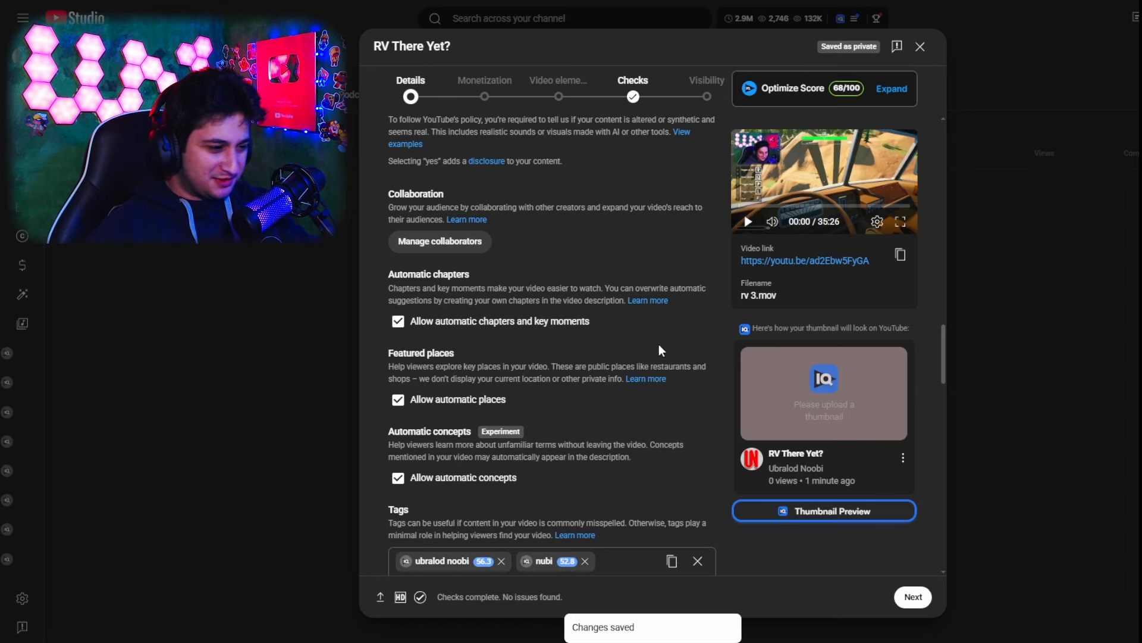
# Review the video's reused tags and the recommended tags in the vidIQ tag inspector
pyautogui.scroll(-5, 658, 344)
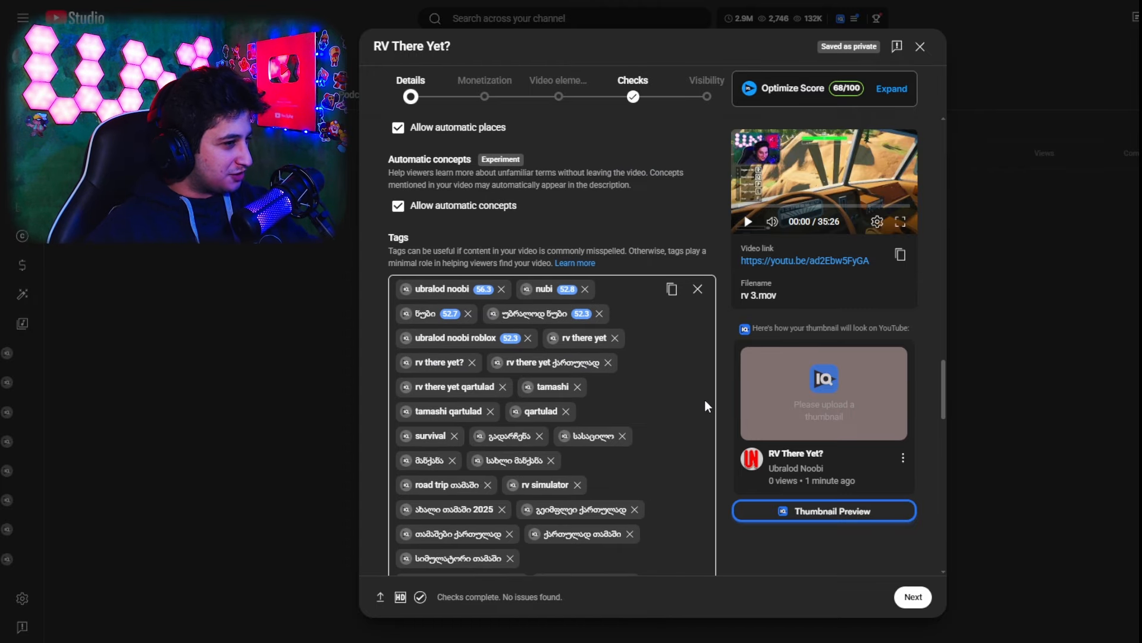
pyautogui.scroll(-1, 705, 400)
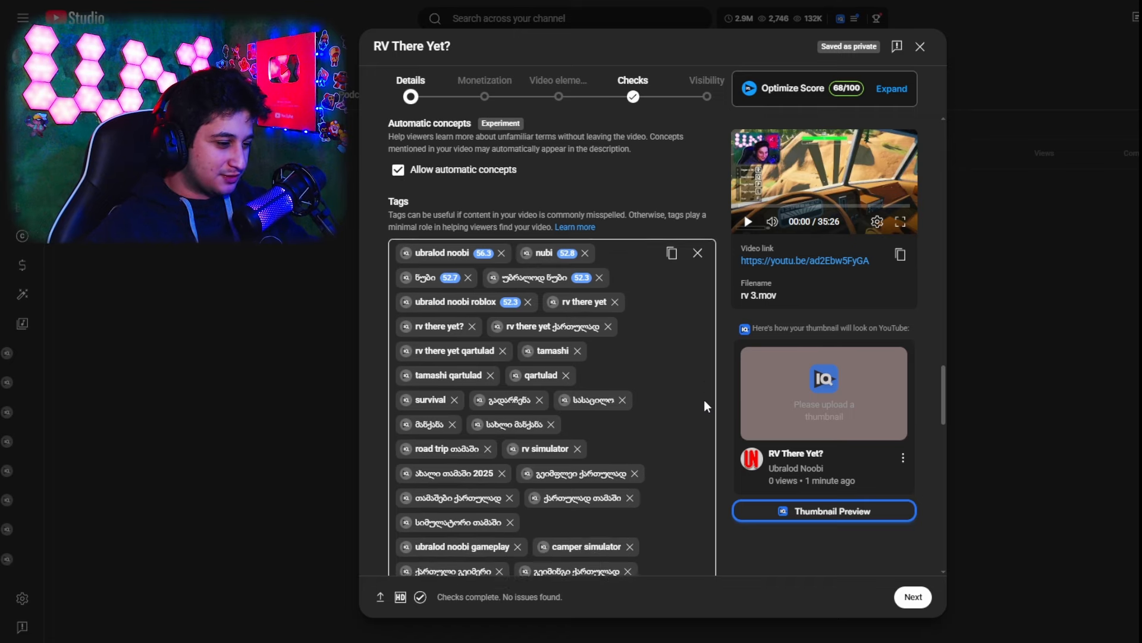
pyautogui.scroll(-4, 702, 402)
pyautogui.scroll(4, 726, 411)
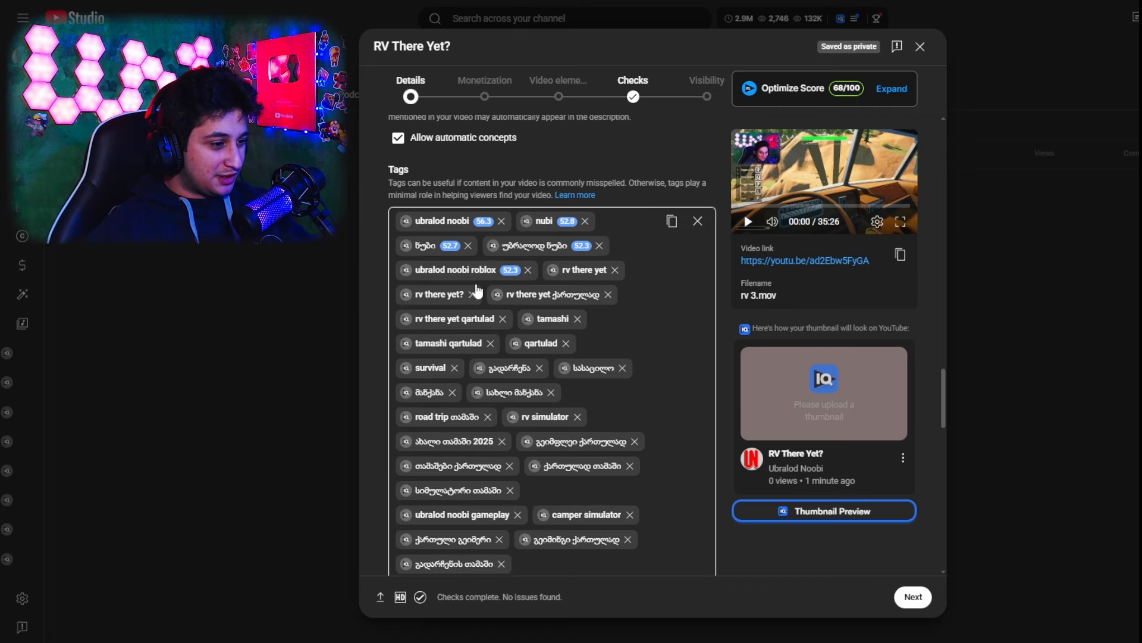
pyautogui.scroll(-3, 646, 340)
pyautogui.scroll(3, 706, 253)
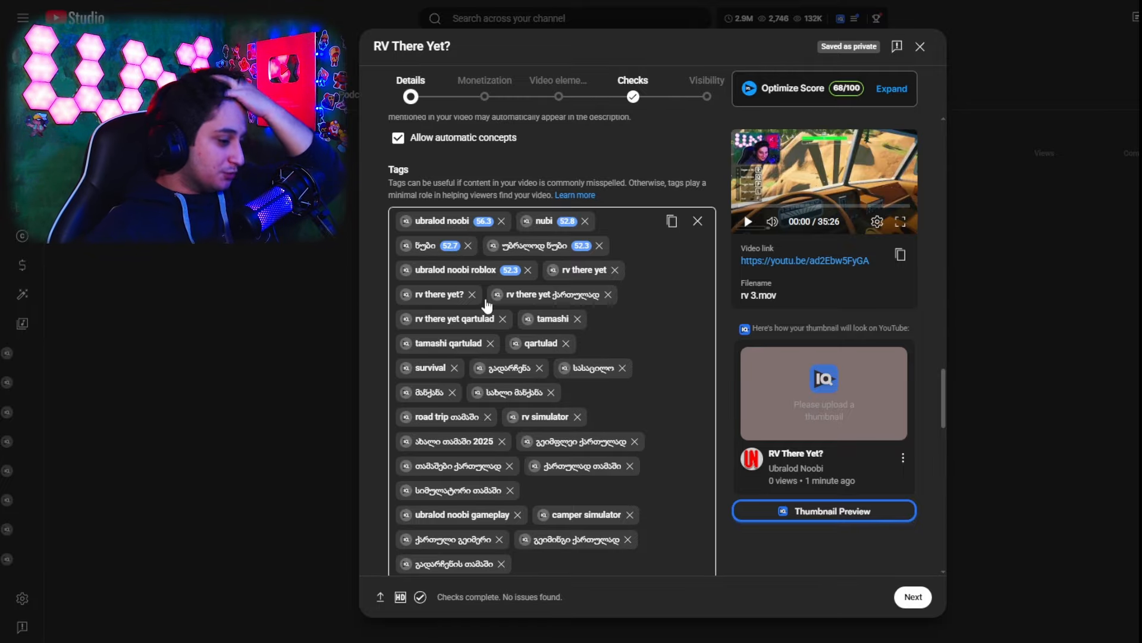
pyautogui.scroll(-1, 804, 247)
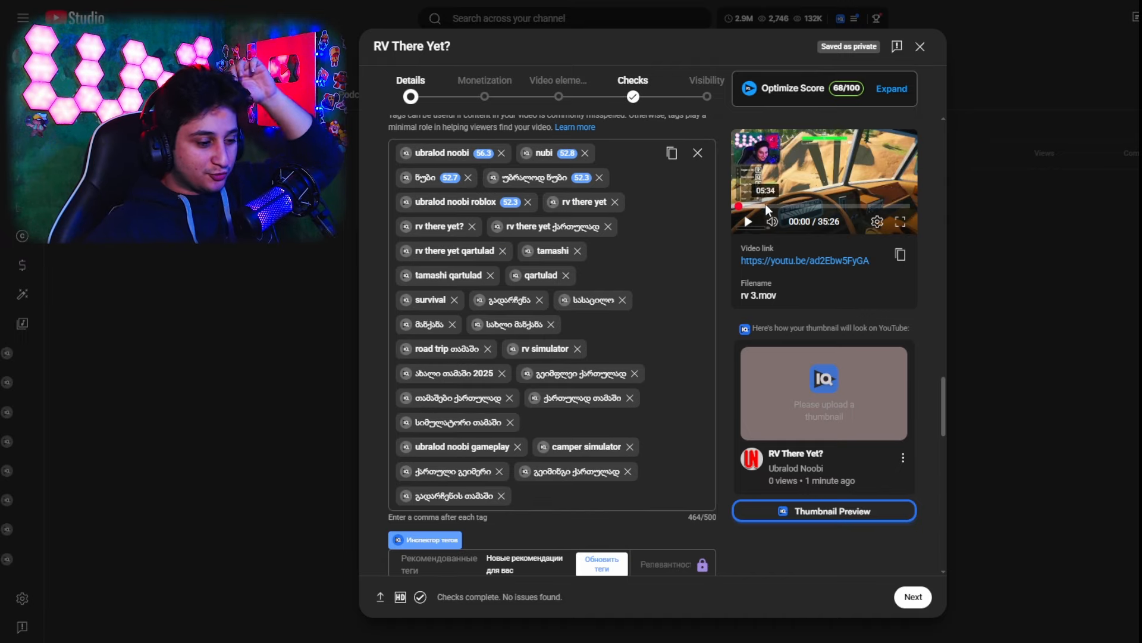
pyautogui.scroll(-1, 744, 226)
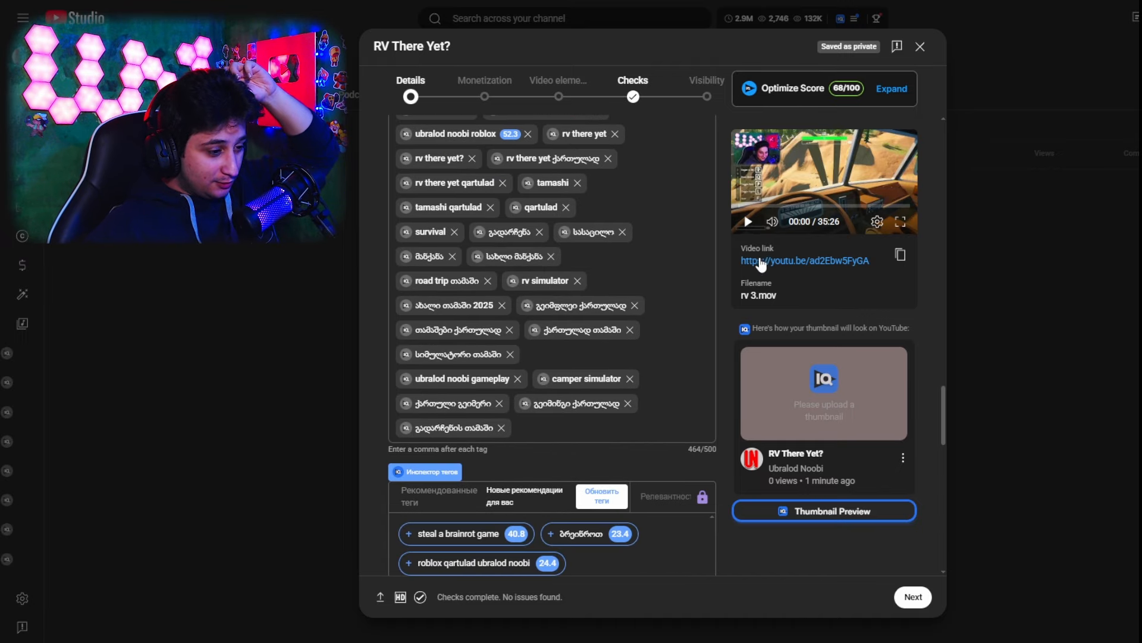
pyautogui.scroll(-1, 753, 265)
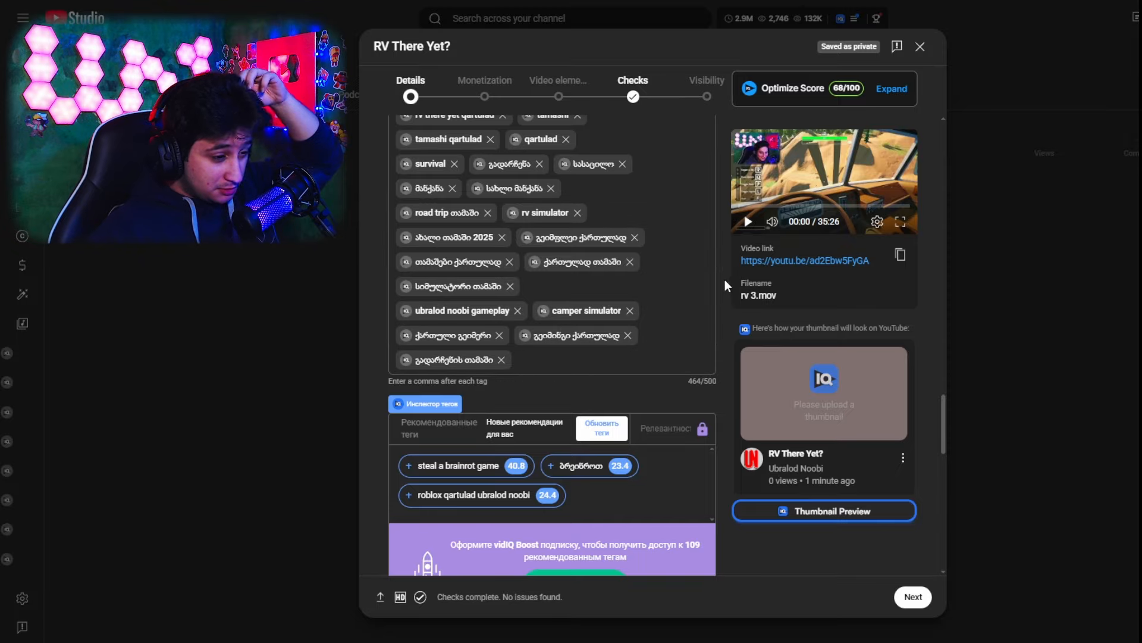
# Examine the vidIQ scores and related keywords of each recommended tag in the tag inspector
pyautogui.scroll(-3, 718, 284)
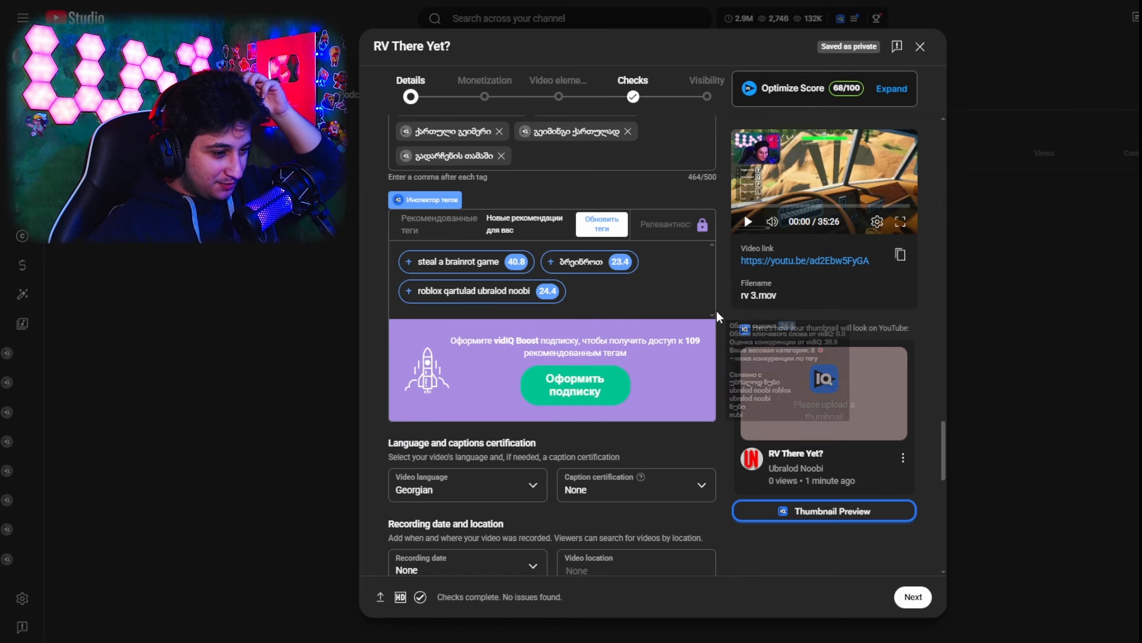
pyautogui.scroll(-1, 716, 311)
pyautogui.moveTo(524, 204)
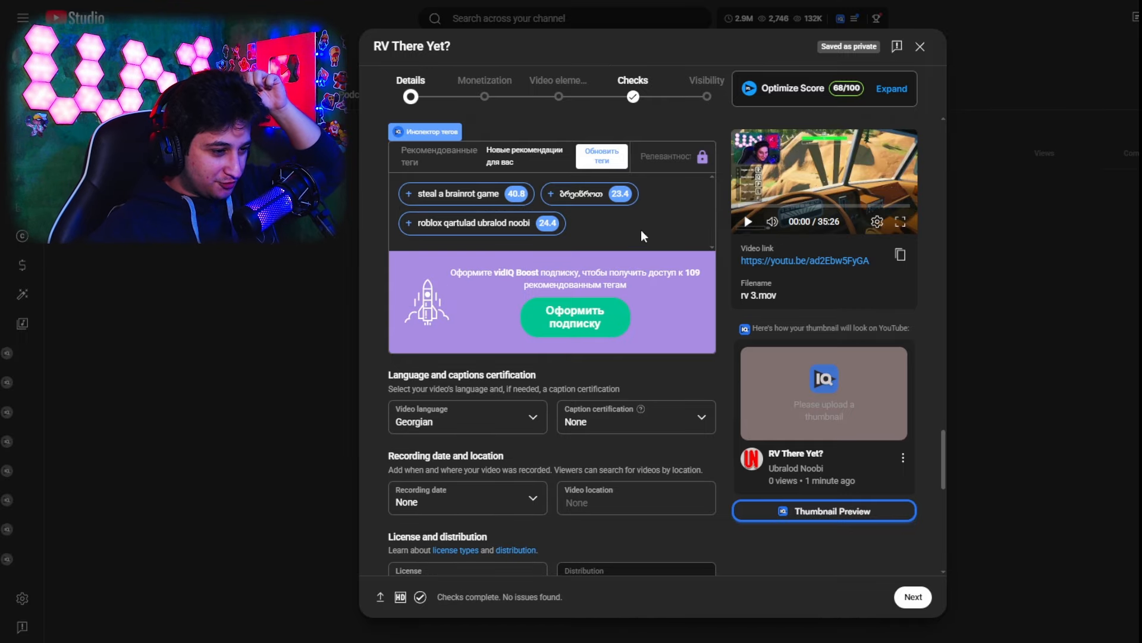
pyautogui.moveTo(600, 199)
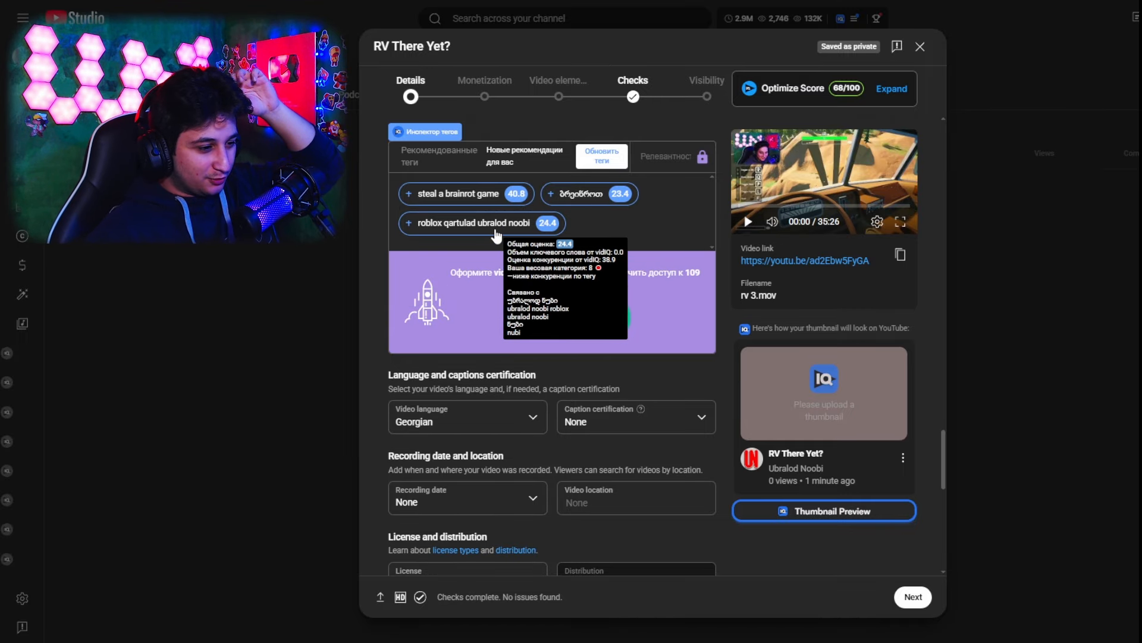
pyautogui.scroll(1, 595, 256)
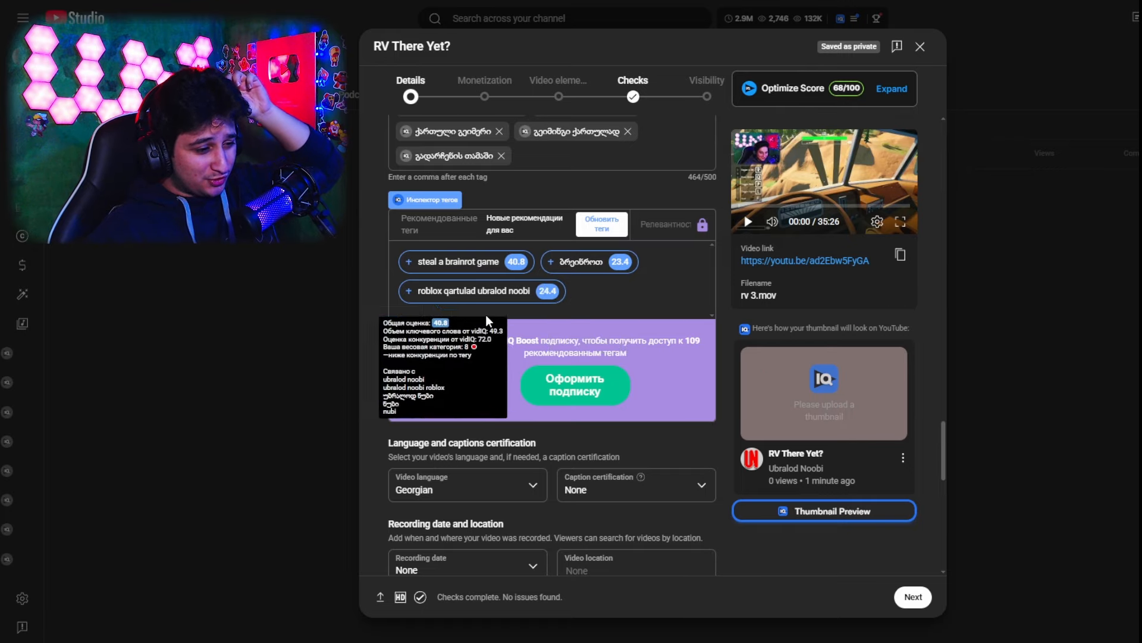
pyautogui.moveTo(573, 272)
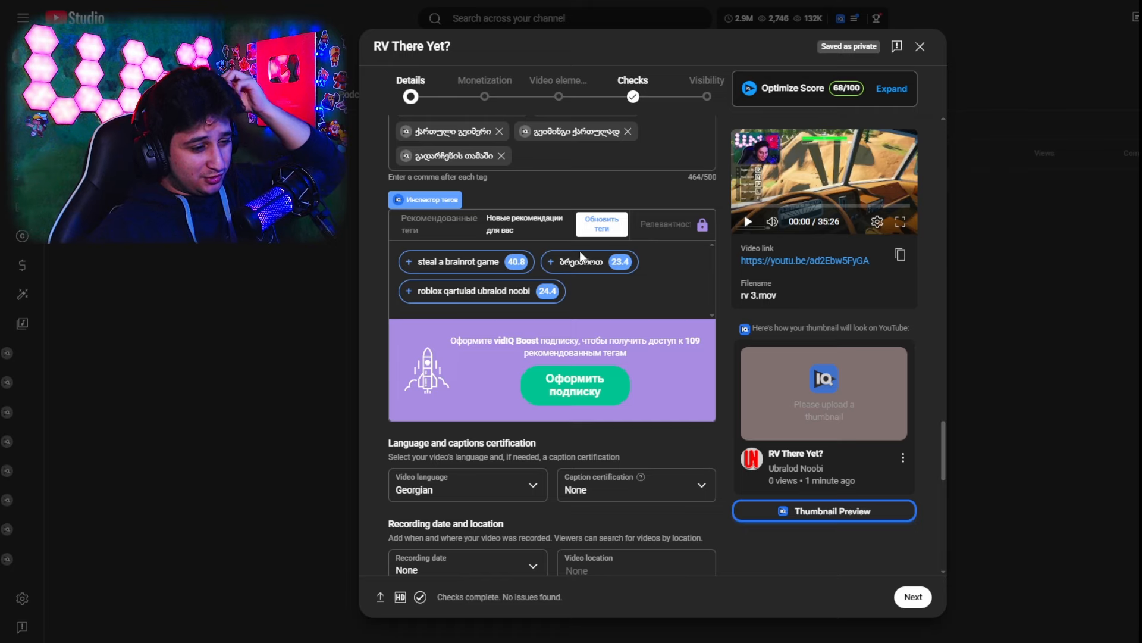
pyautogui.moveTo(430, 301)
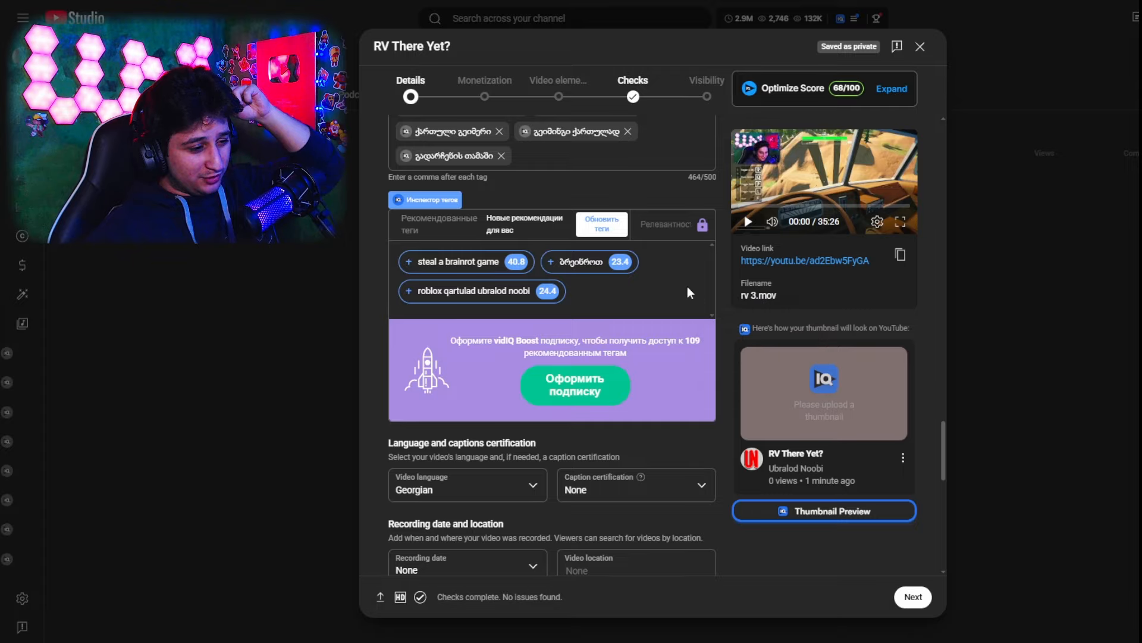
pyautogui.scroll(-2, 655, 245)
pyautogui.scroll(2, 655, 246)
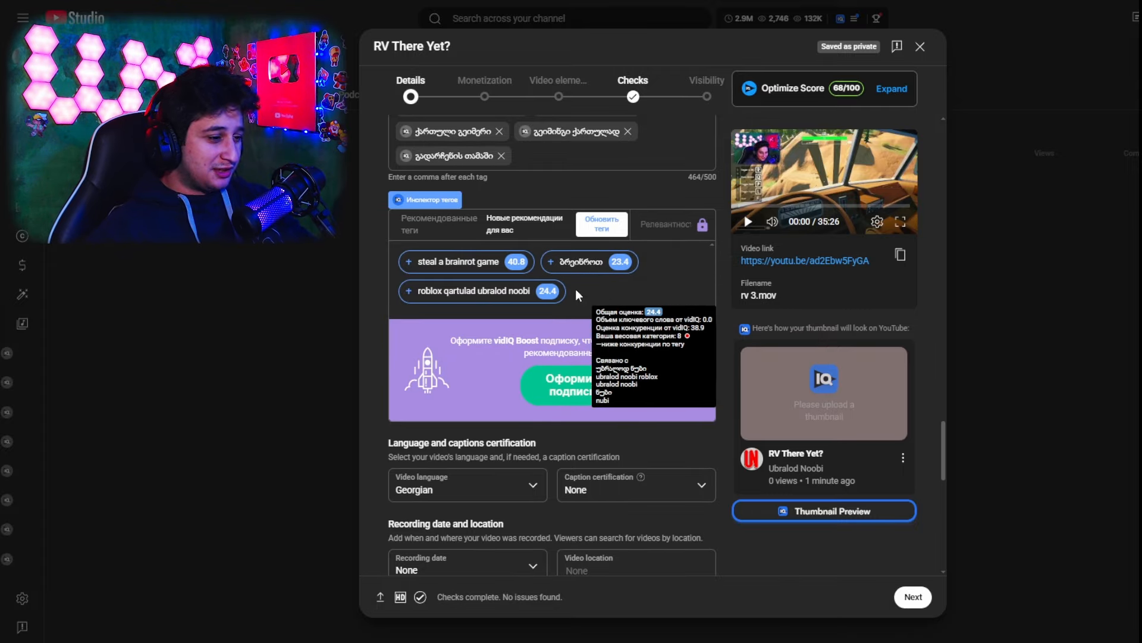
pyautogui.moveTo(556, 293)
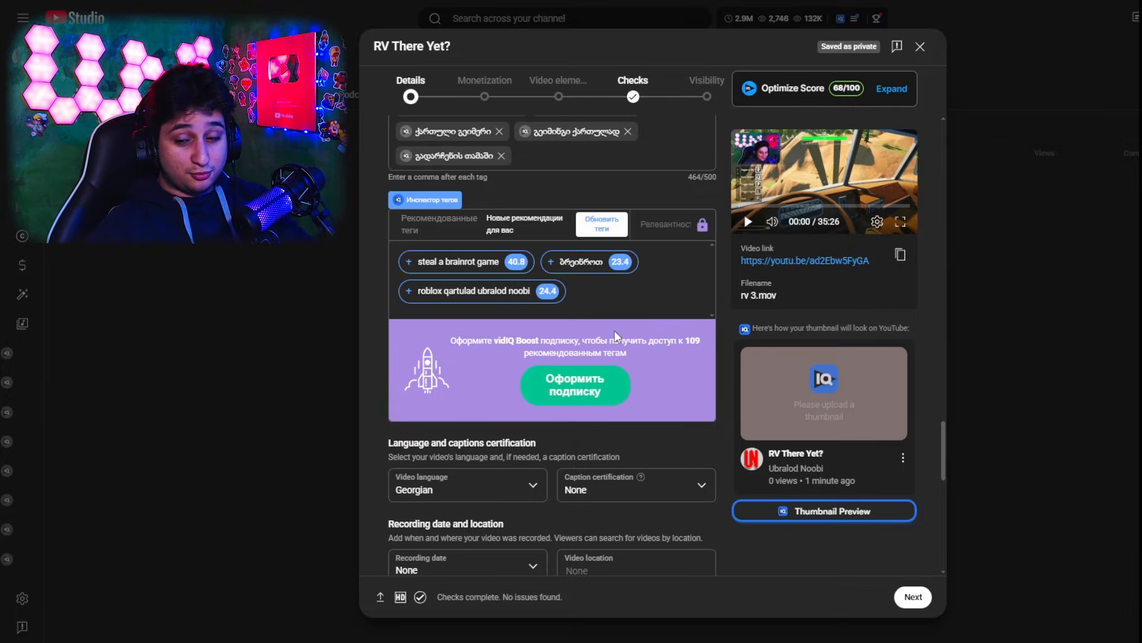
# Examine the video's language, caption certification, recording date, location, license and distribution settings
pyautogui.scroll(-2, 664, 287)
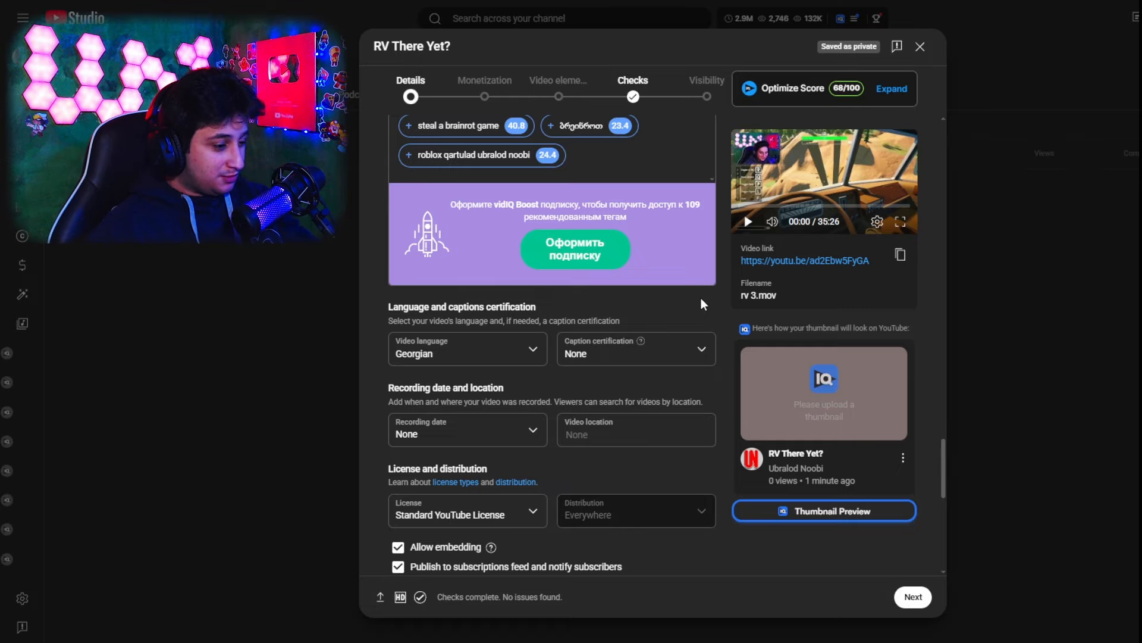
pyautogui.scroll(-2, 698, 302)
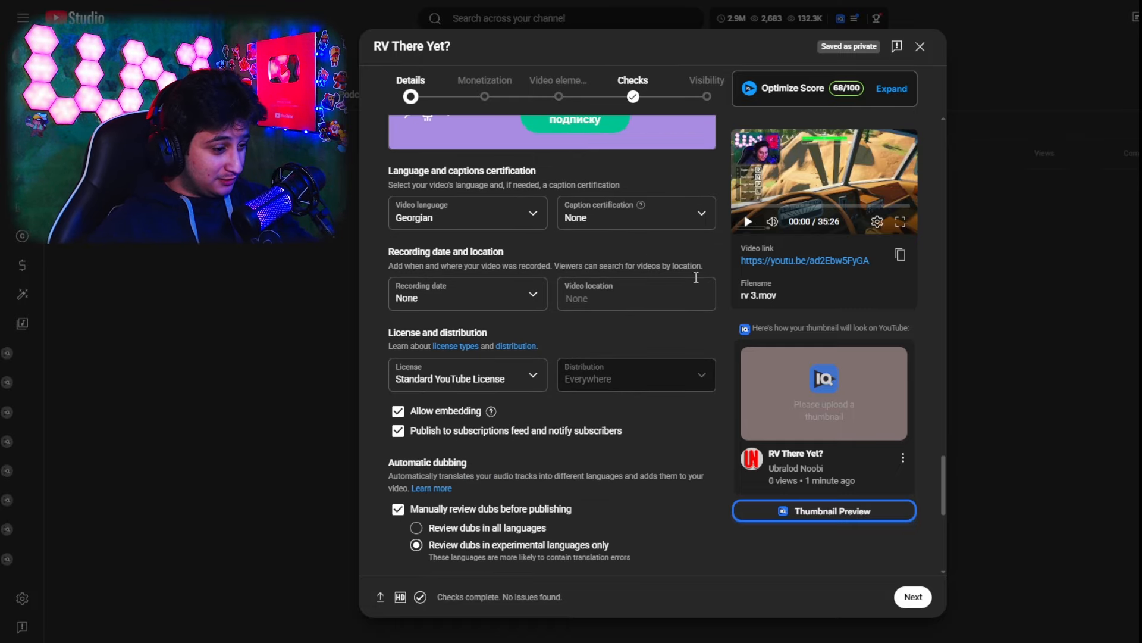
pyautogui.scroll(-1, 699, 285)
pyautogui.scroll(-2, 705, 294)
pyautogui.scroll(1, 568, 254)
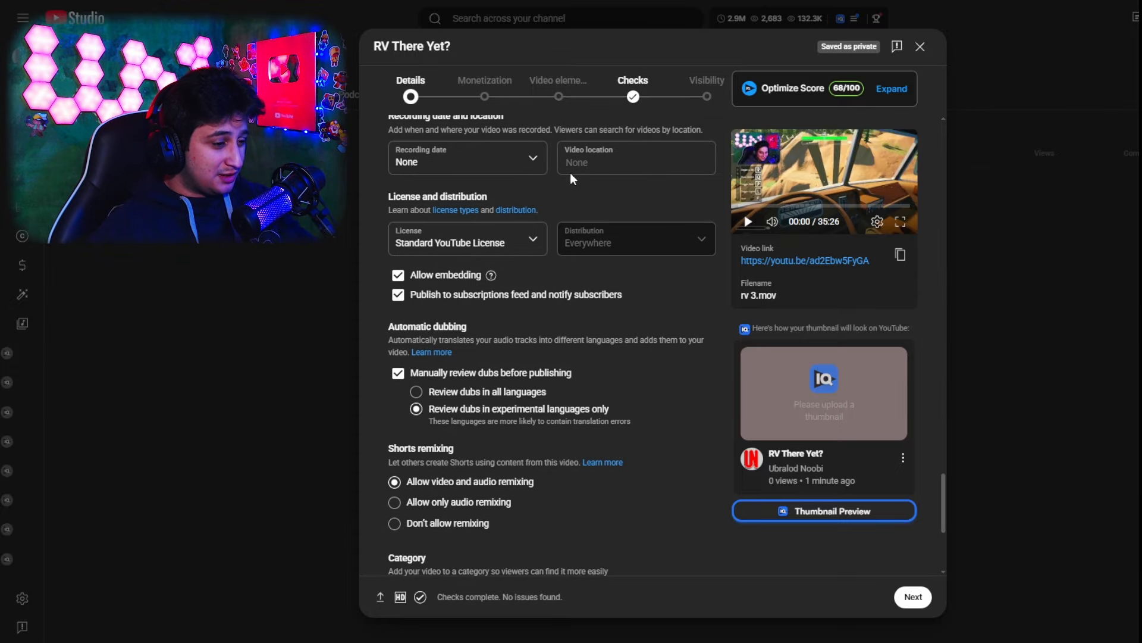
pyautogui.scroll(2, 714, 311)
pyautogui.scroll(-3, 561, 212)
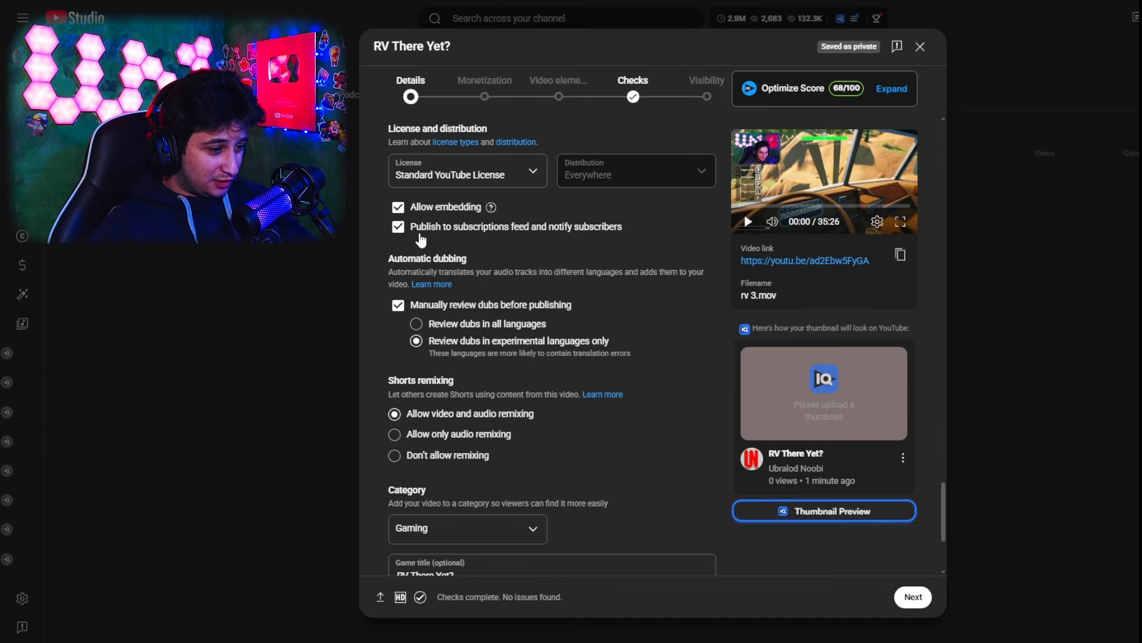
# Turn off publishing to the subscriptions feed and notifying subscribers, then turn the option back on
pyautogui.click(398, 227)
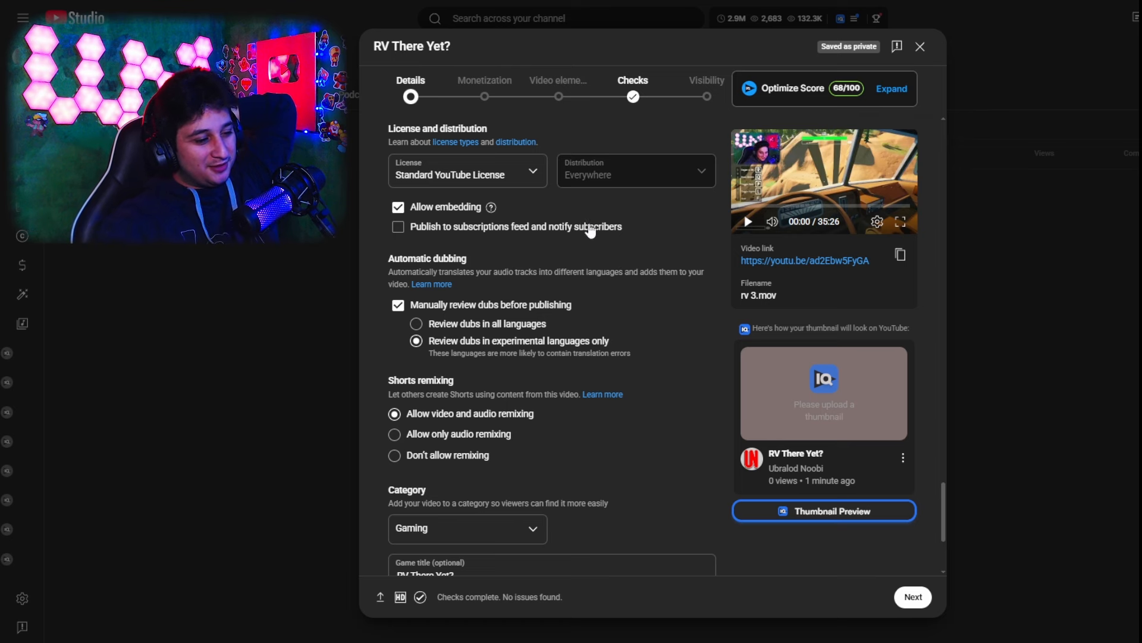
pyautogui.click(590, 231)
# Examine the automatic dubbing, Shorts remixing, category, game title, and comments and ratings settings
pyautogui.scroll(-1, 709, 296)
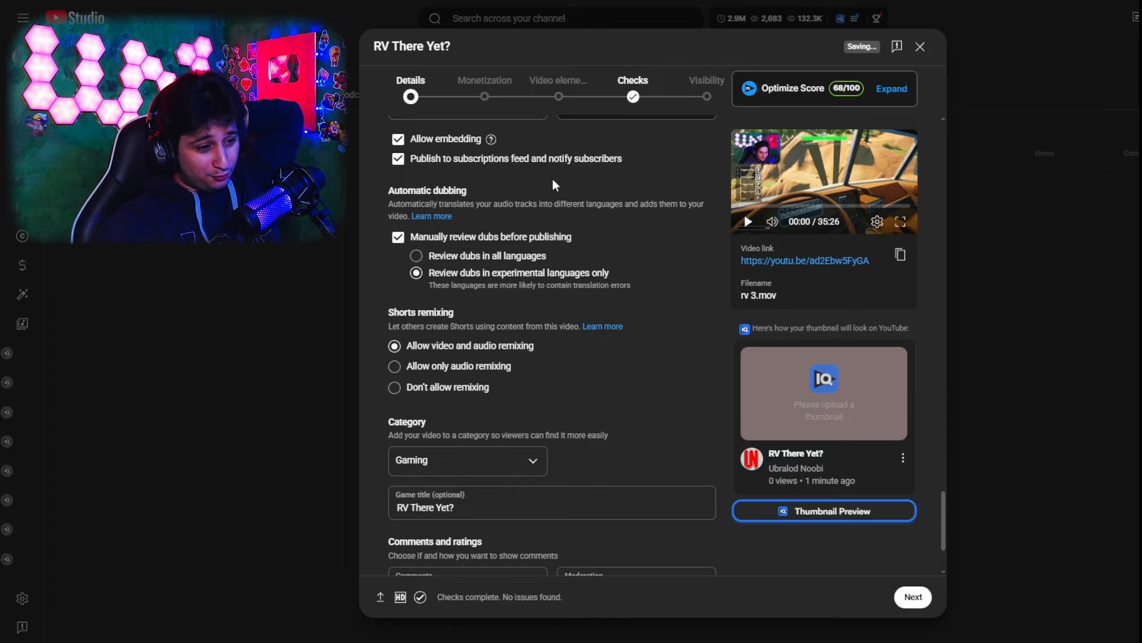
pyautogui.scroll(2, 457, 285)
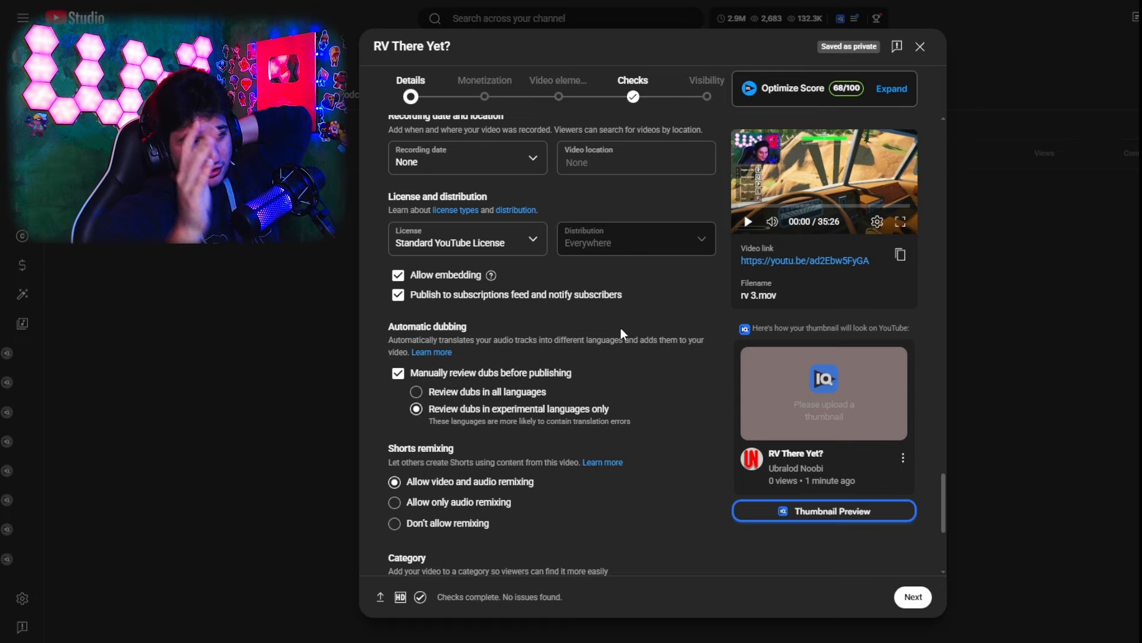
pyautogui.scroll(-2, 627, 398)
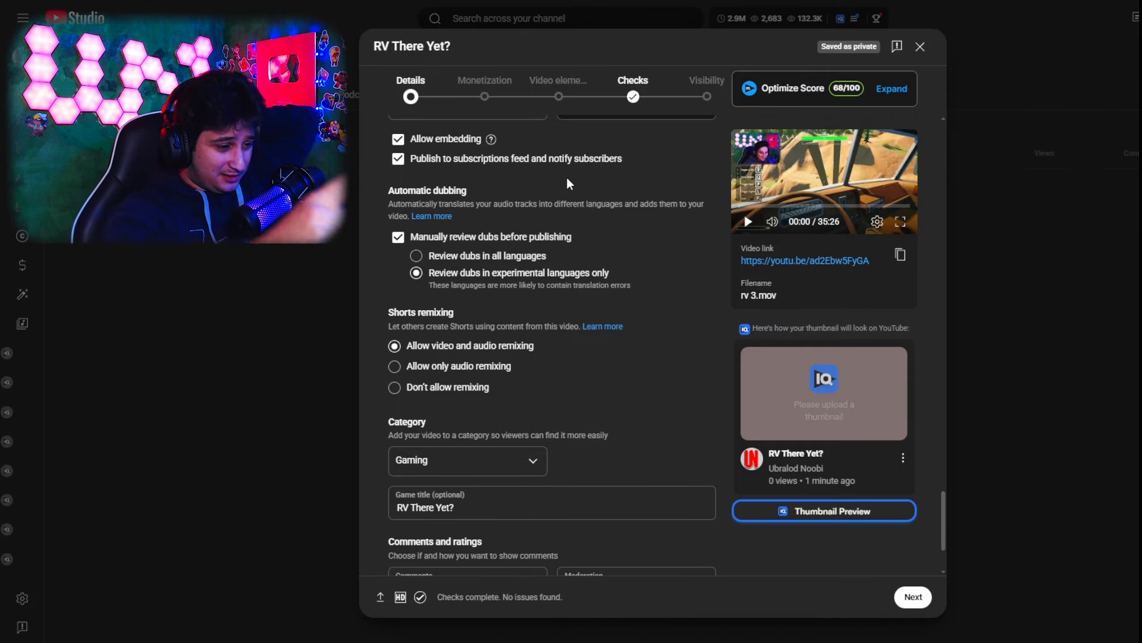
pyautogui.scroll(-2, 556, 262)
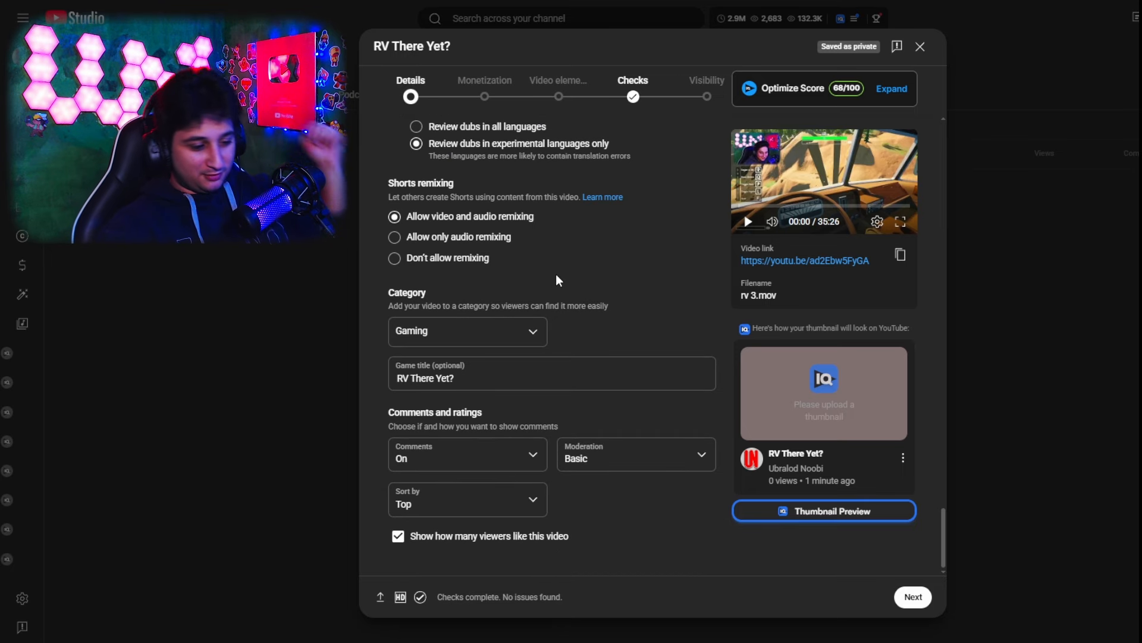
pyautogui.scroll(3, 655, 264)
pyautogui.scroll(-1, 655, 275)
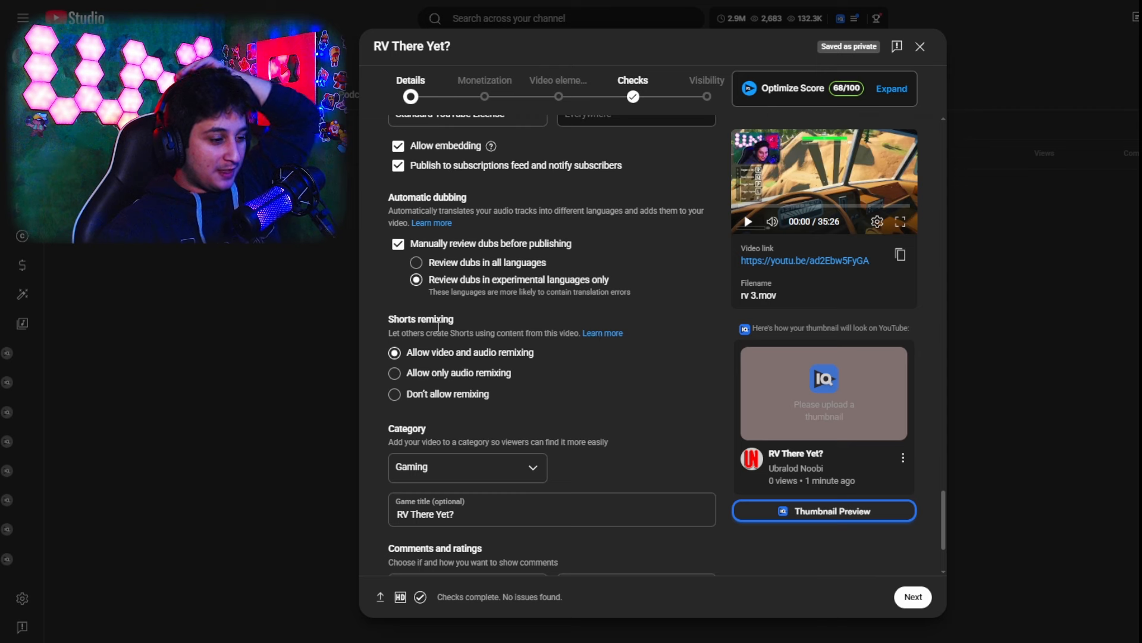
pyautogui.scroll(-2, 798, 326)
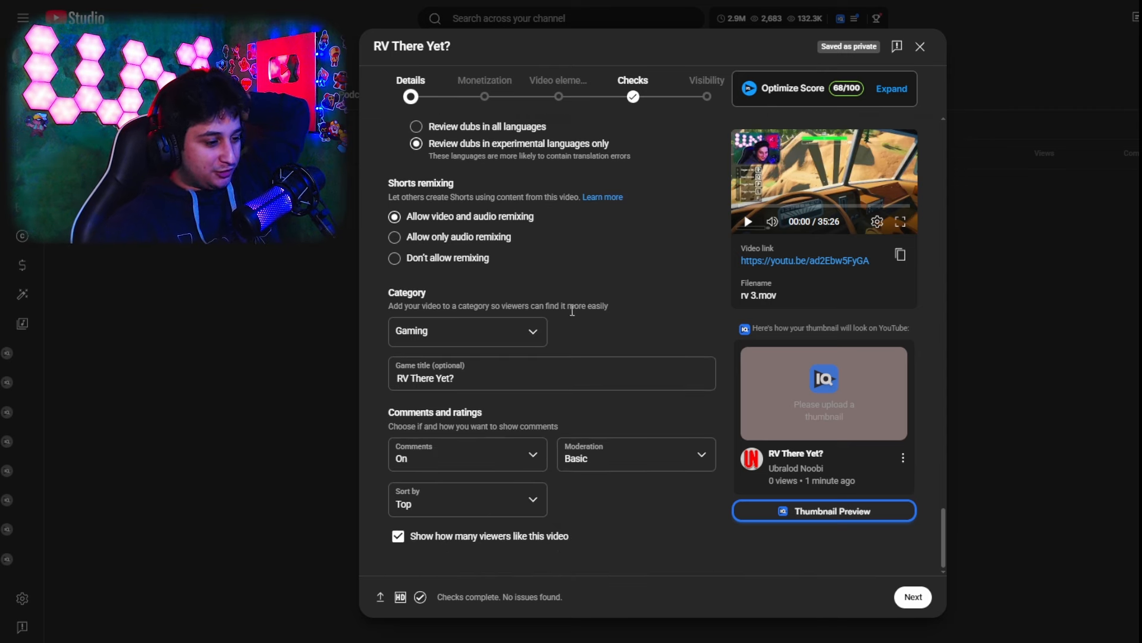
# Go to the video's monetization settings and set monetization to On
pyautogui.click(485, 89)
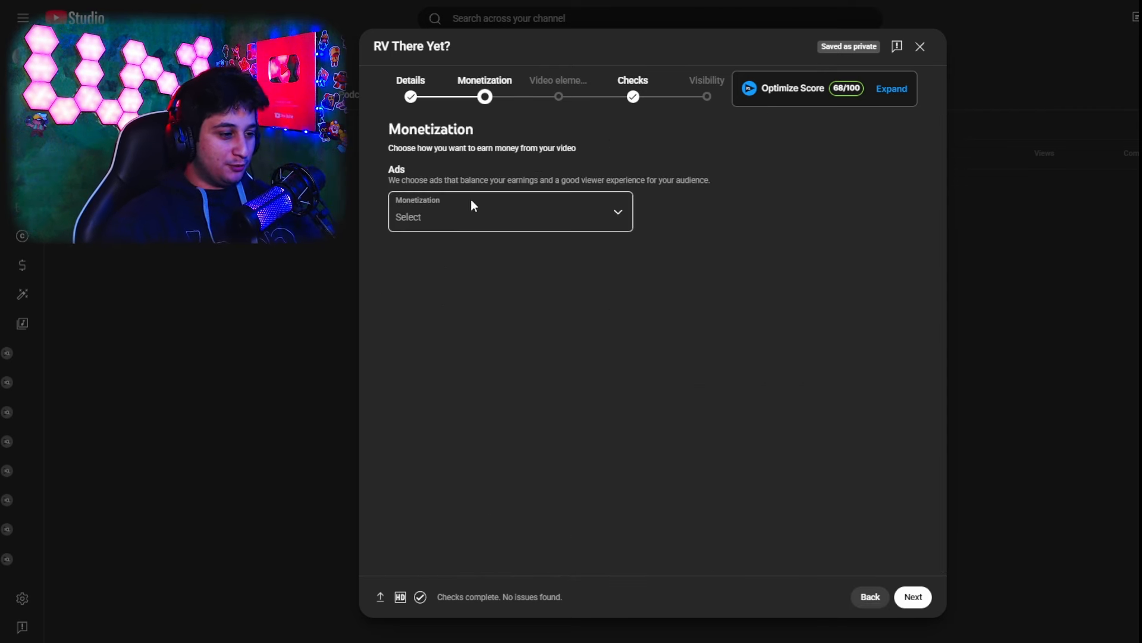
pyautogui.click(470, 199)
pyautogui.click(604, 271)
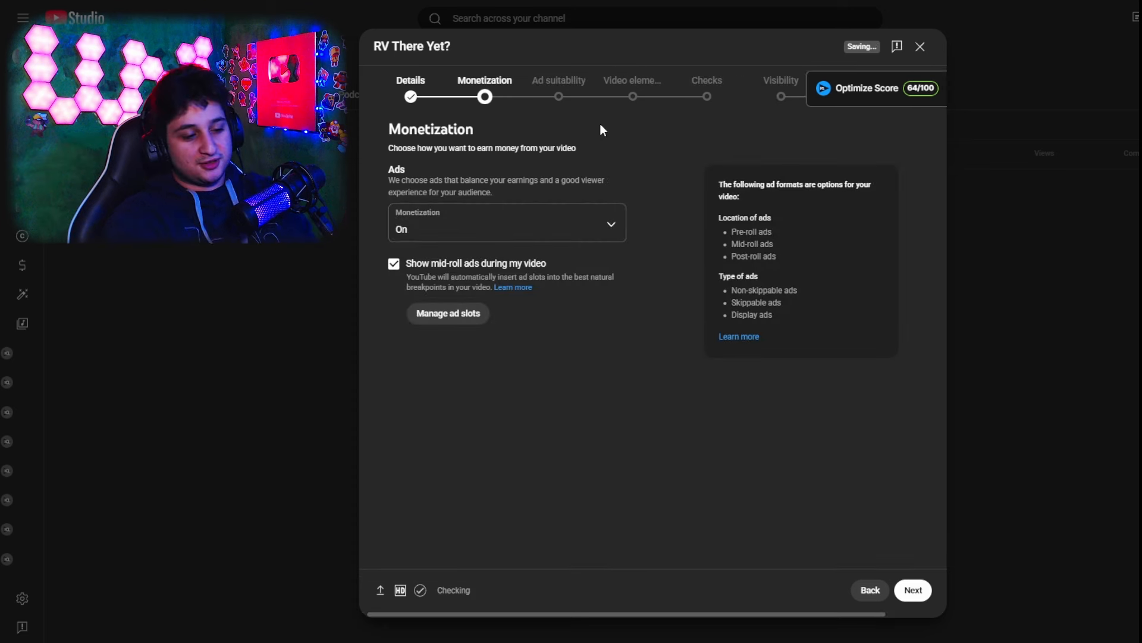
# Review the list and timeline of automatic mid-roll ad slots, then return to the monetization settings
pyautogui.click(456, 315)
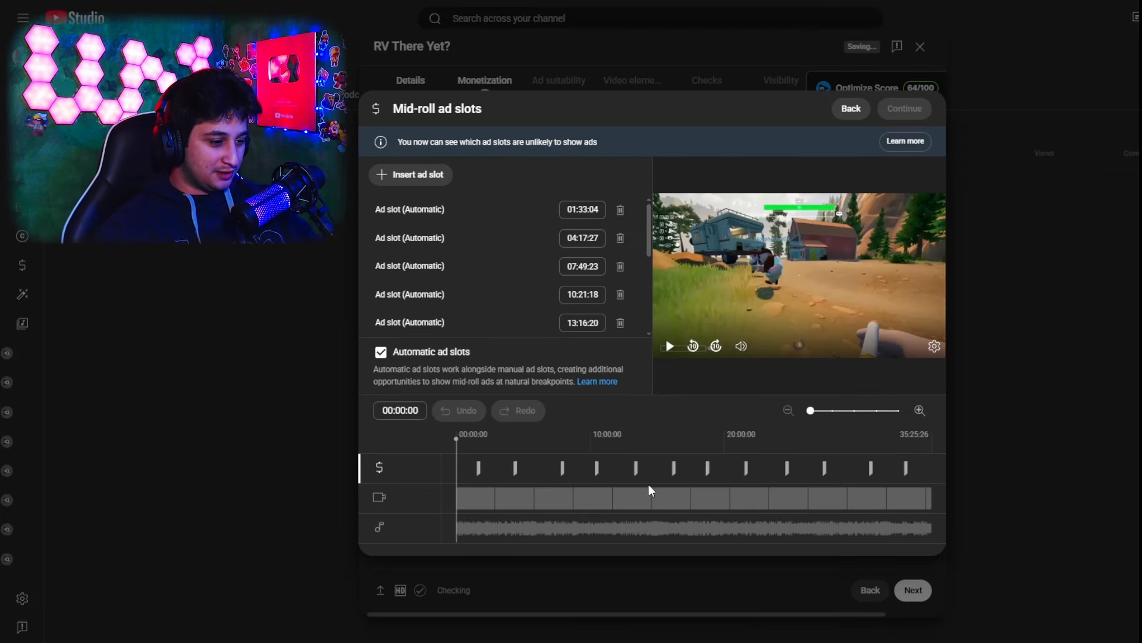
pyautogui.scroll(-3, 437, 293)
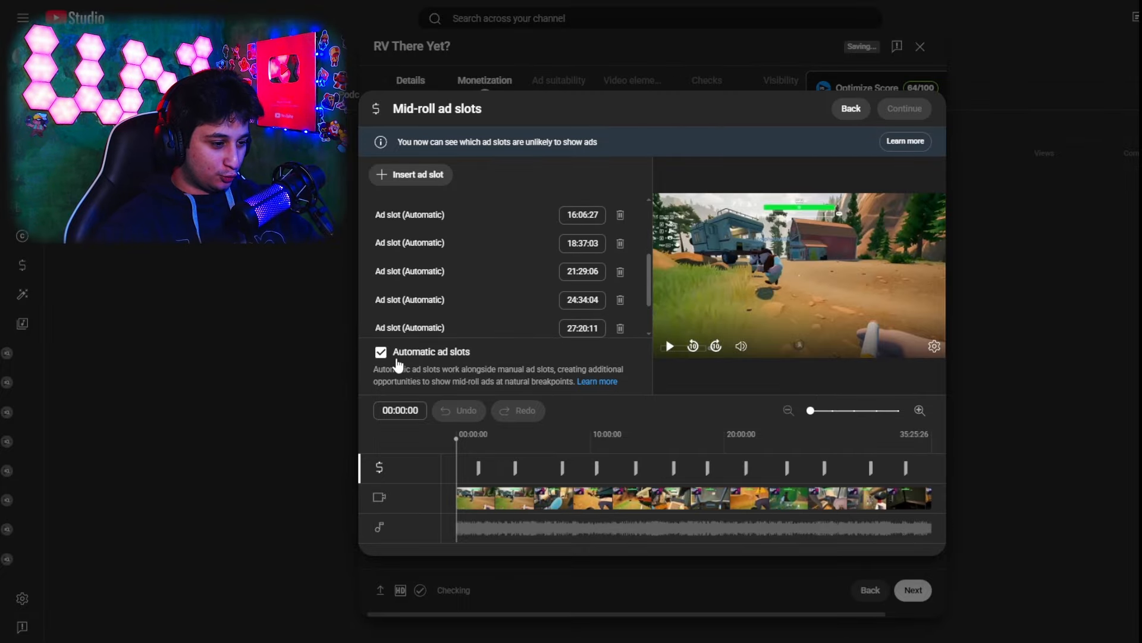
pyautogui.click(862, 112)
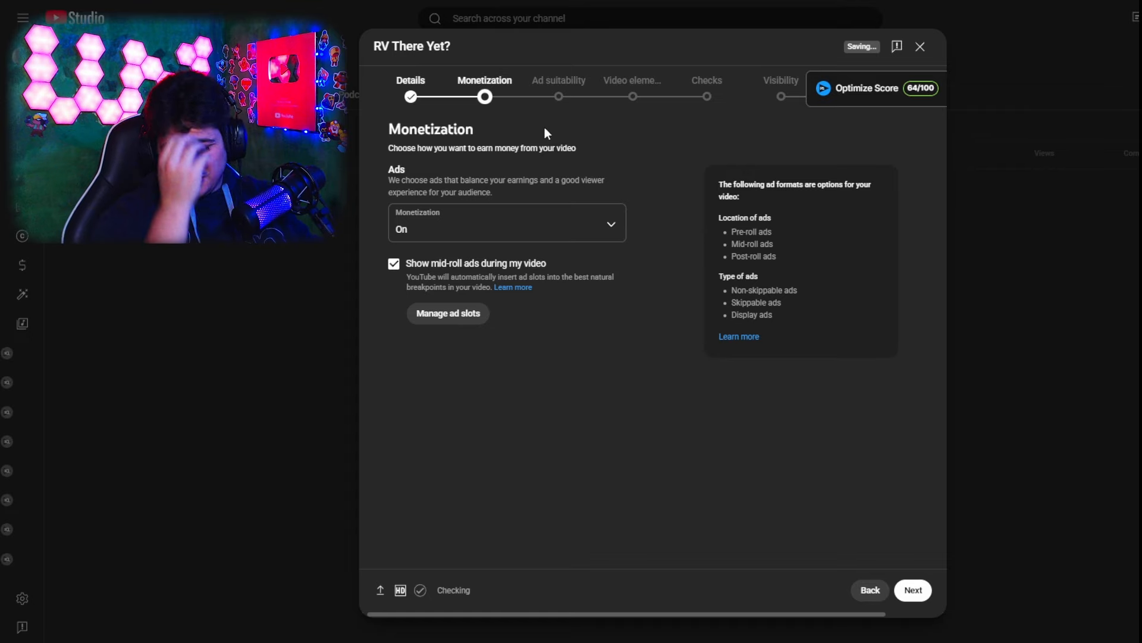
# Insert manual mid-roll ad slots at 05:20:03, 06:03:26 and 07:12:08, and confirm the ad slot changes
pyautogui.click(449, 314)
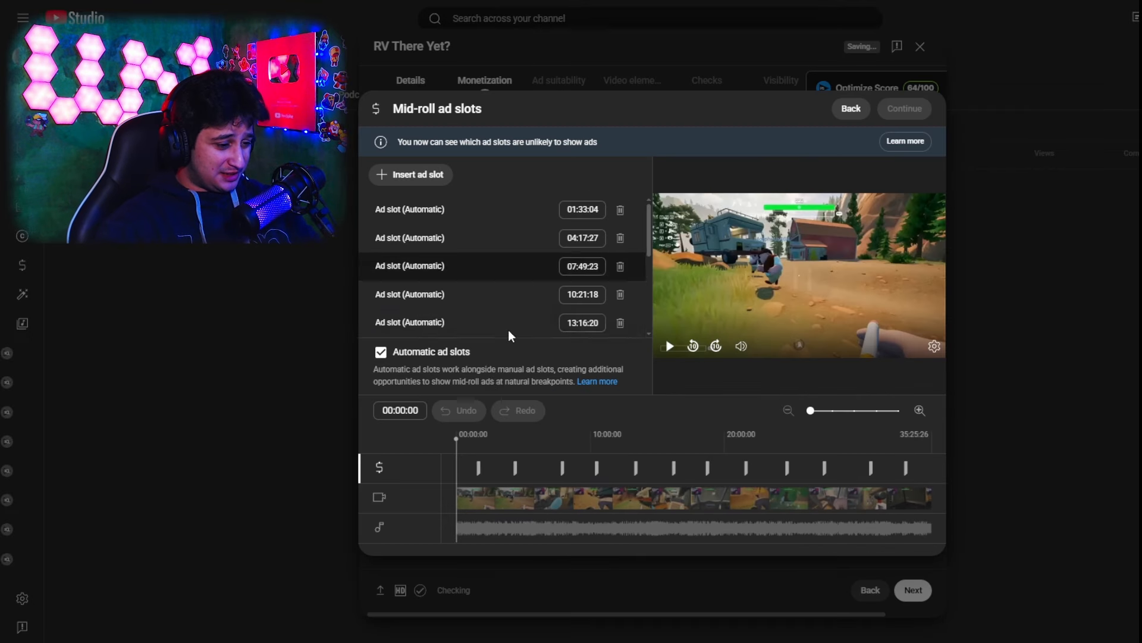
pyautogui.click(528, 444)
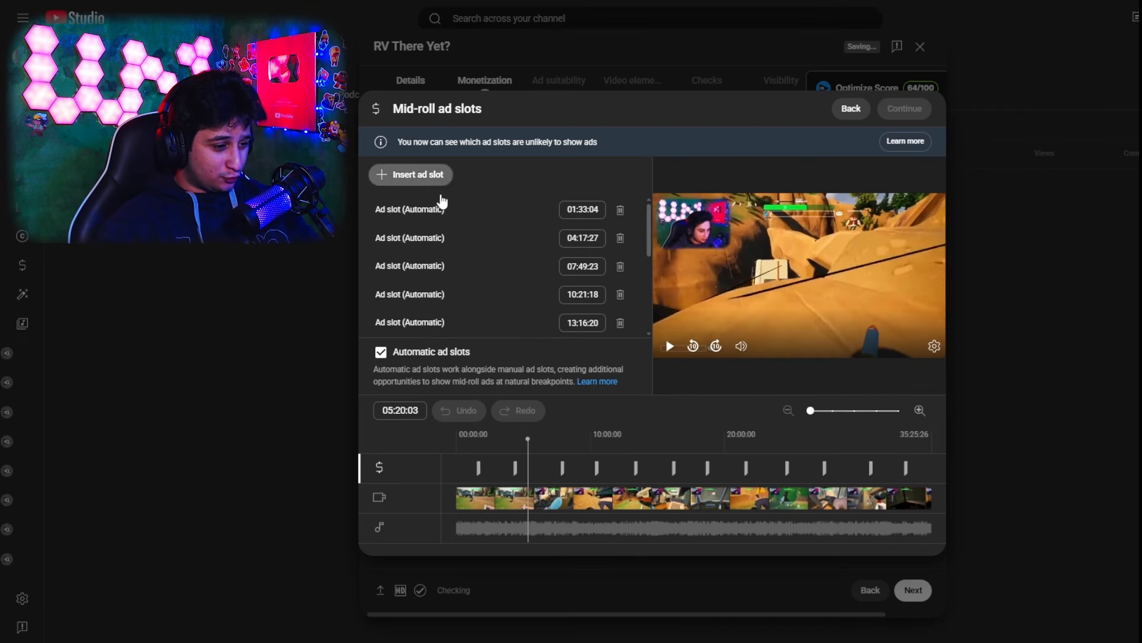
pyautogui.click(436, 177)
pyautogui.click(538, 458)
pyautogui.click(437, 176)
pyautogui.click(554, 459)
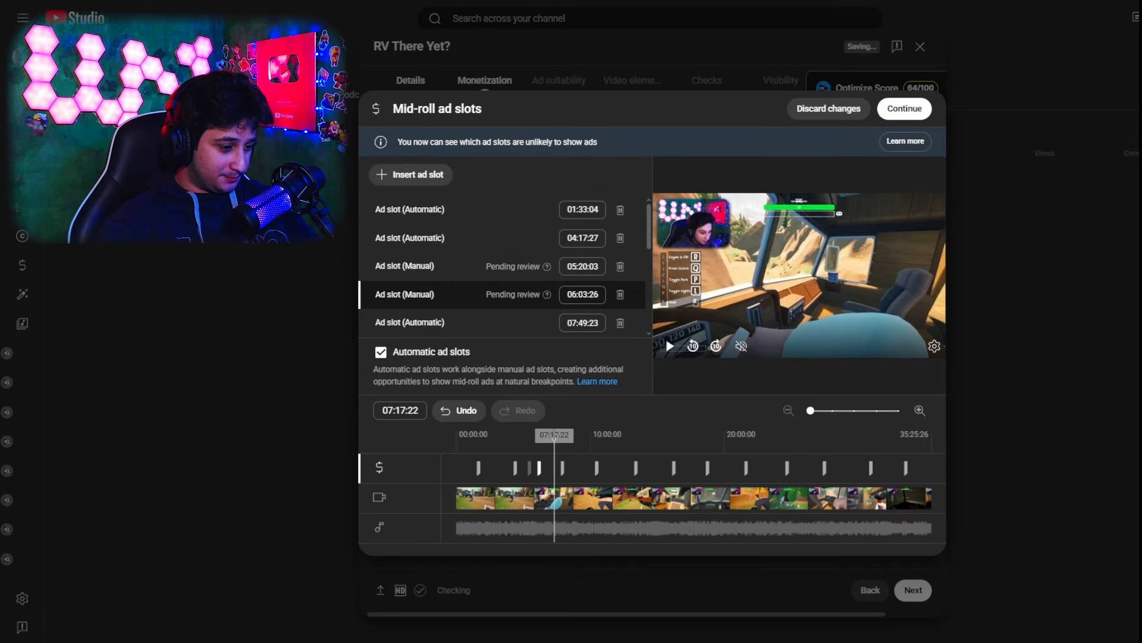
pyautogui.click(437, 175)
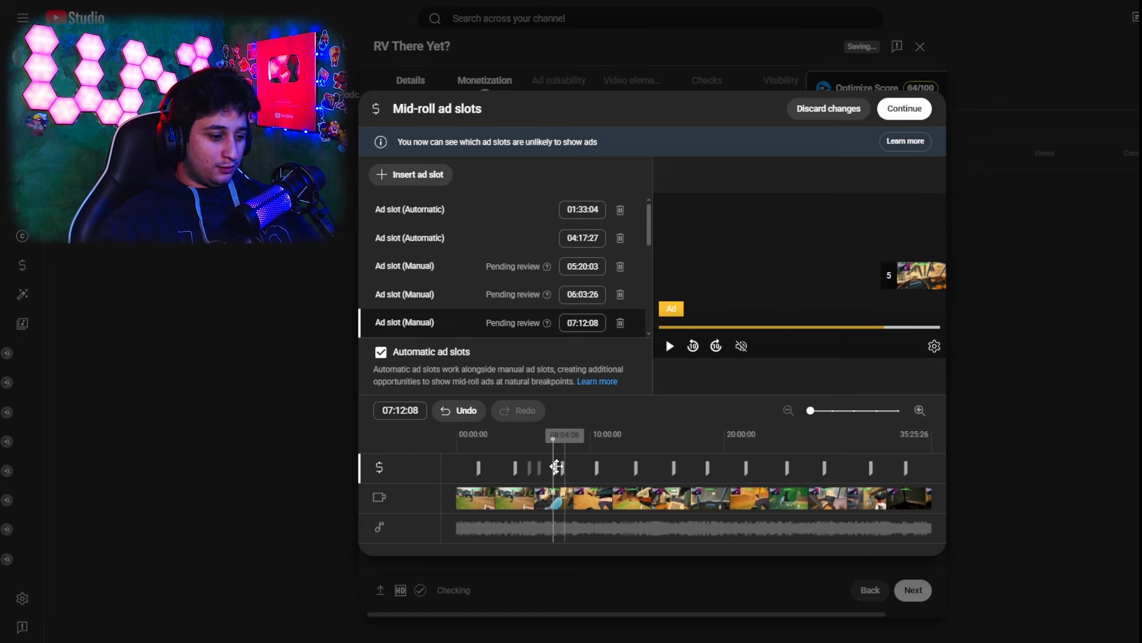
pyautogui.click(543, 451)
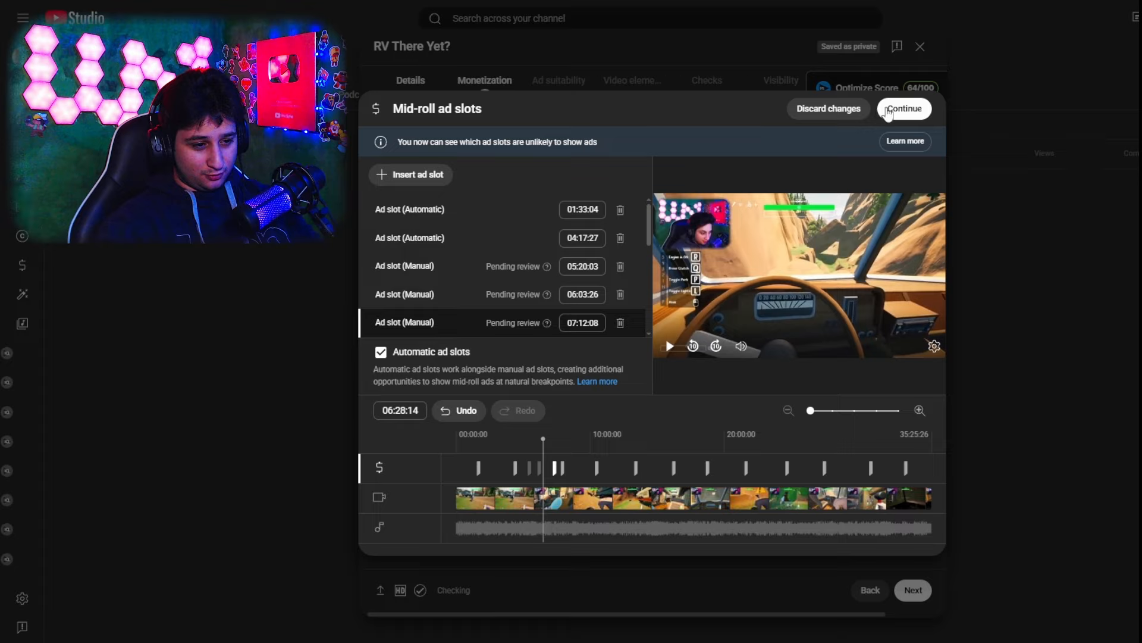
pyautogui.click(906, 111)
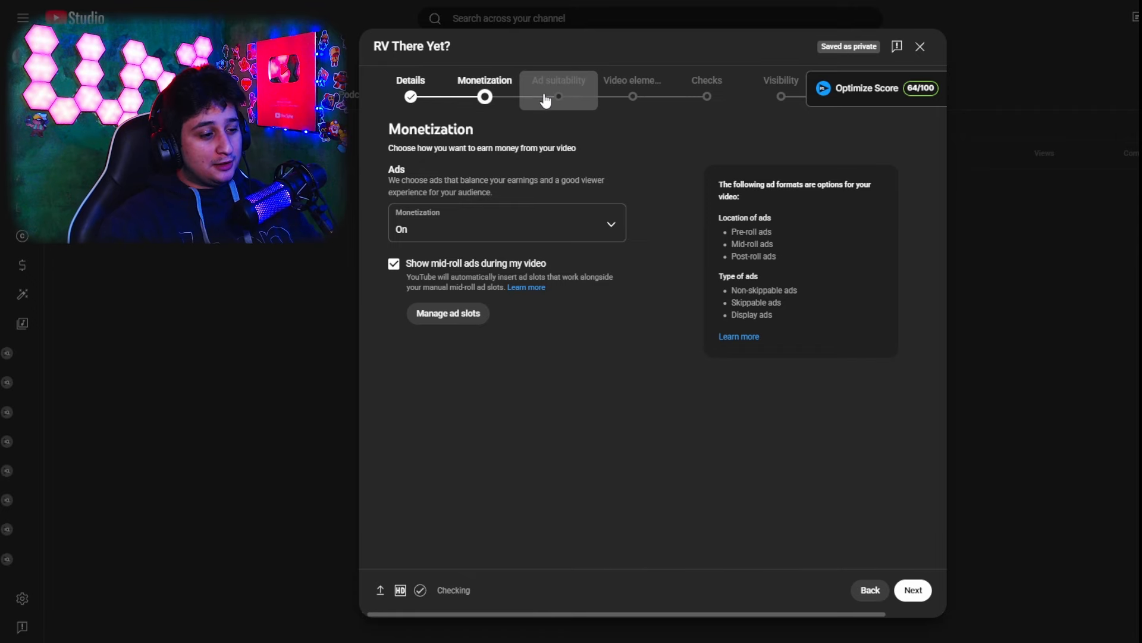
# Reopen the mid-roll ad slots to check the automatic and manual slots, then close them without changes
pyautogui.click(452, 313)
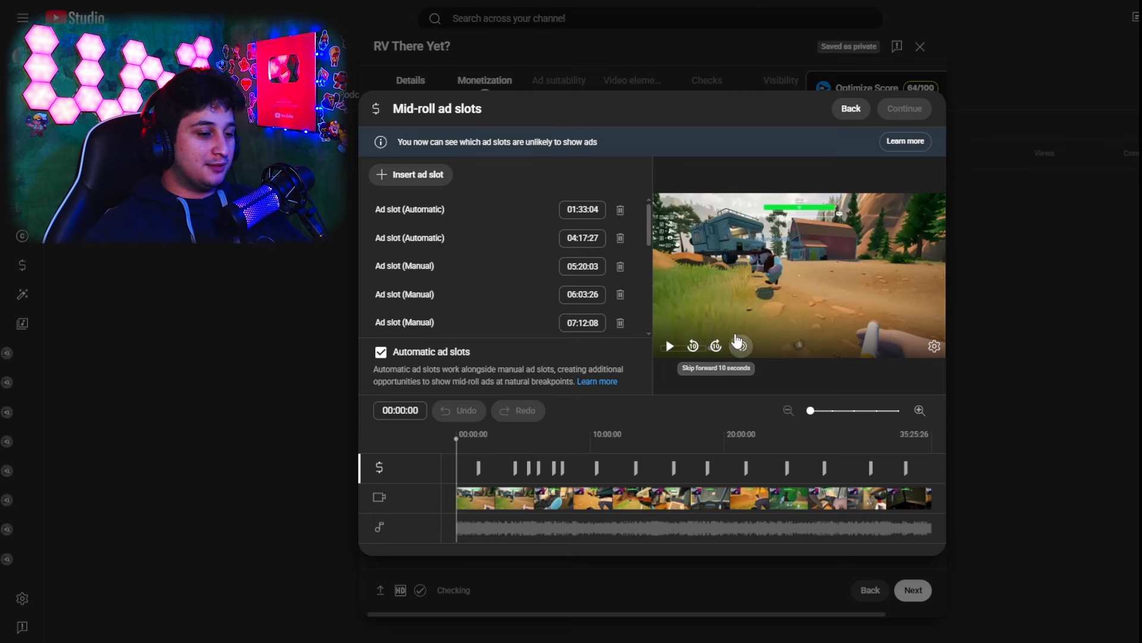
pyautogui.scroll(-3, 520, 252)
pyautogui.scroll(3, 520, 252)
pyautogui.click(849, 109)
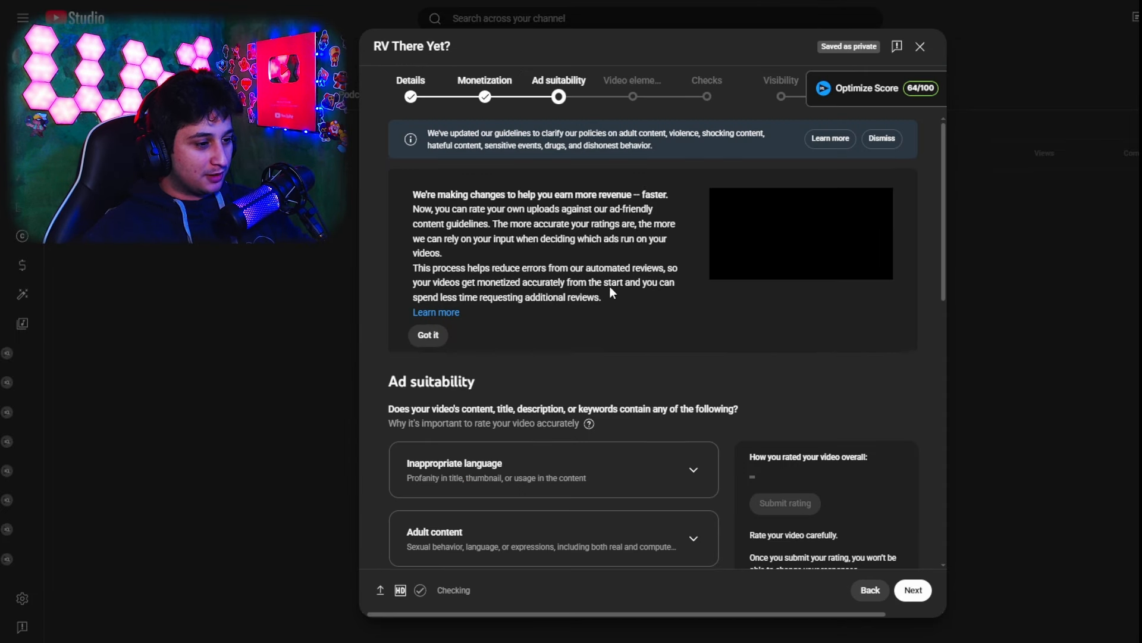
# Go to the ad suitability stage and read its guidance and content rating categories
pyautogui.scroll(-5, 610, 287)
pyautogui.scroll(5, 627, 351)
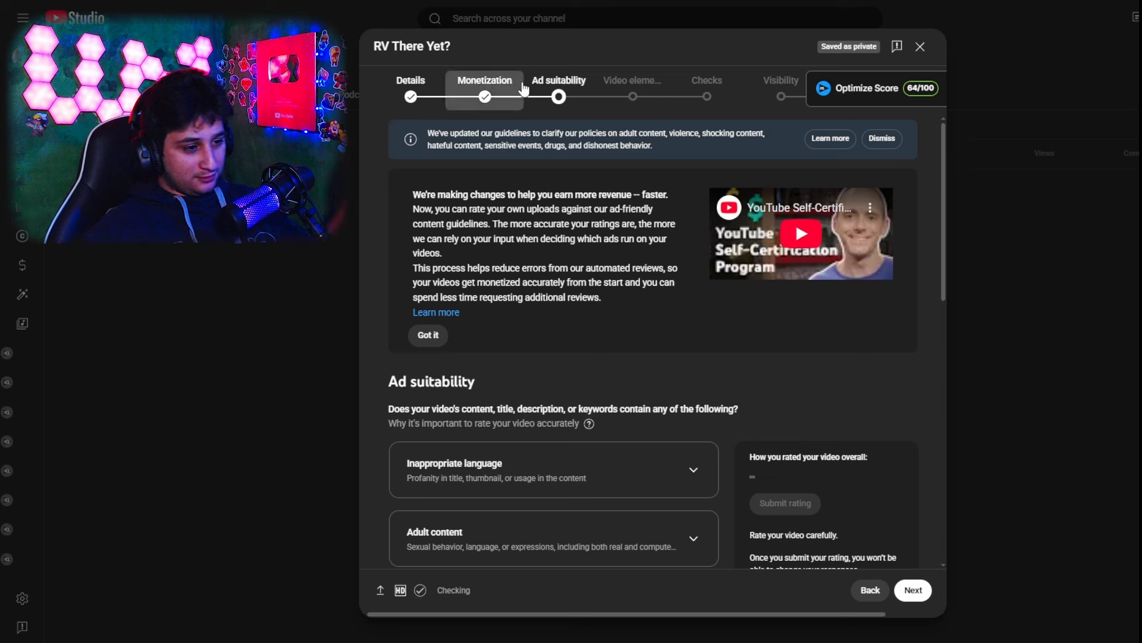
pyautogui.scroll(-2, 607, 336)
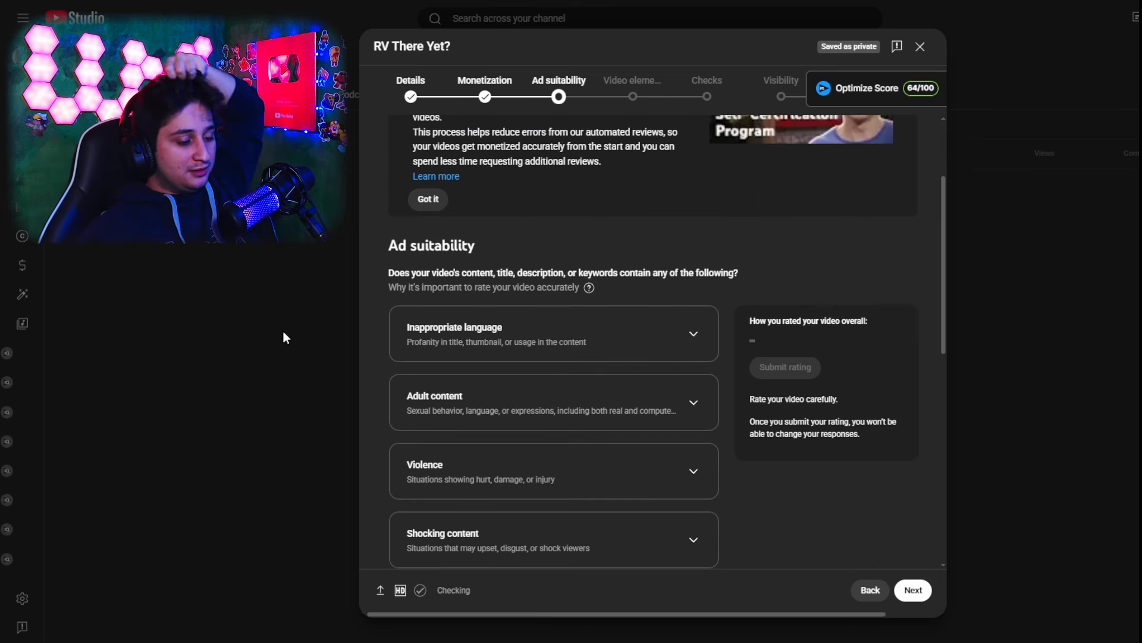
pyautogui.scroll(-1, 710, 323)
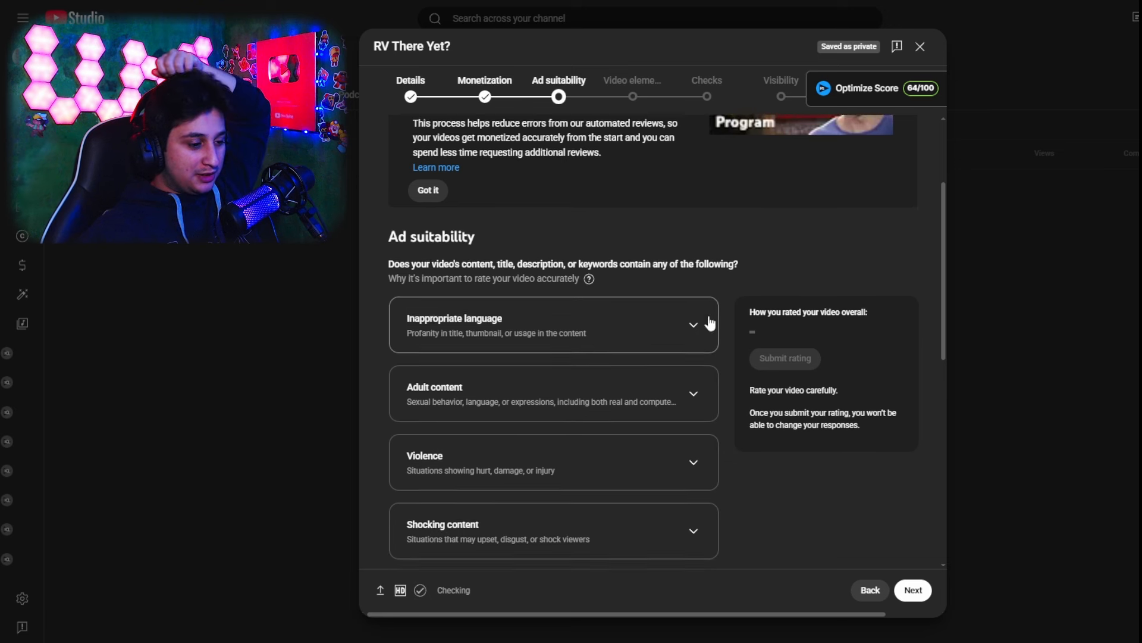
# Review the ad suitability categories, rate the video as None of the above, and proceed to the video elements stage
pyautogui.scroll(-3, 710, 323)
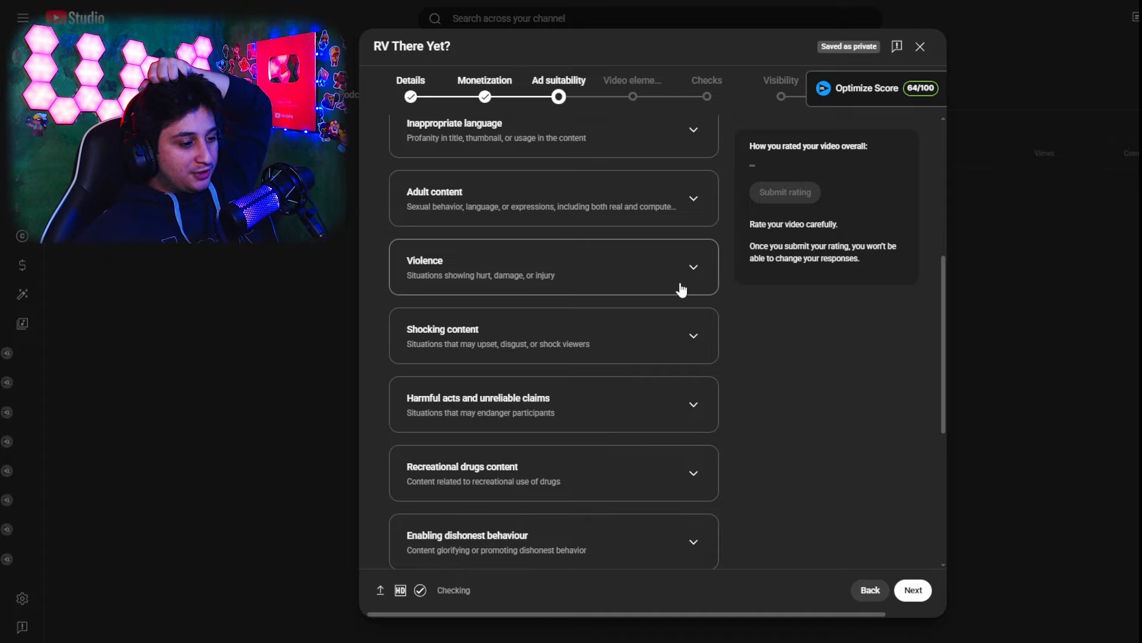
pyautogui.scroll(-5, 810, 334)
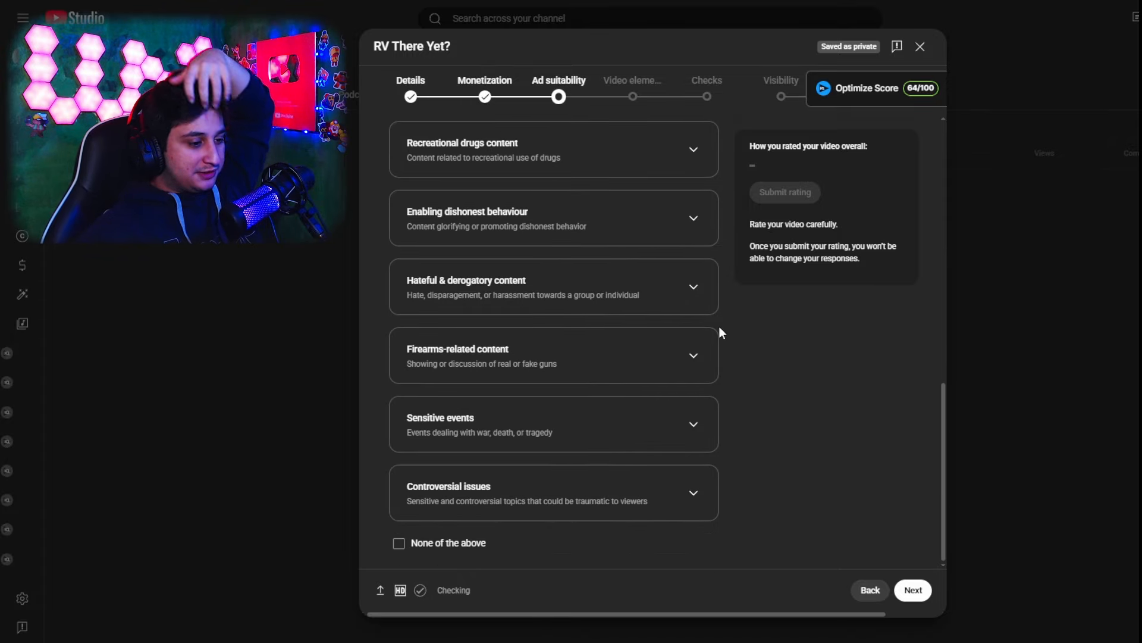
pyautogui.scroll(5, 702, 400)
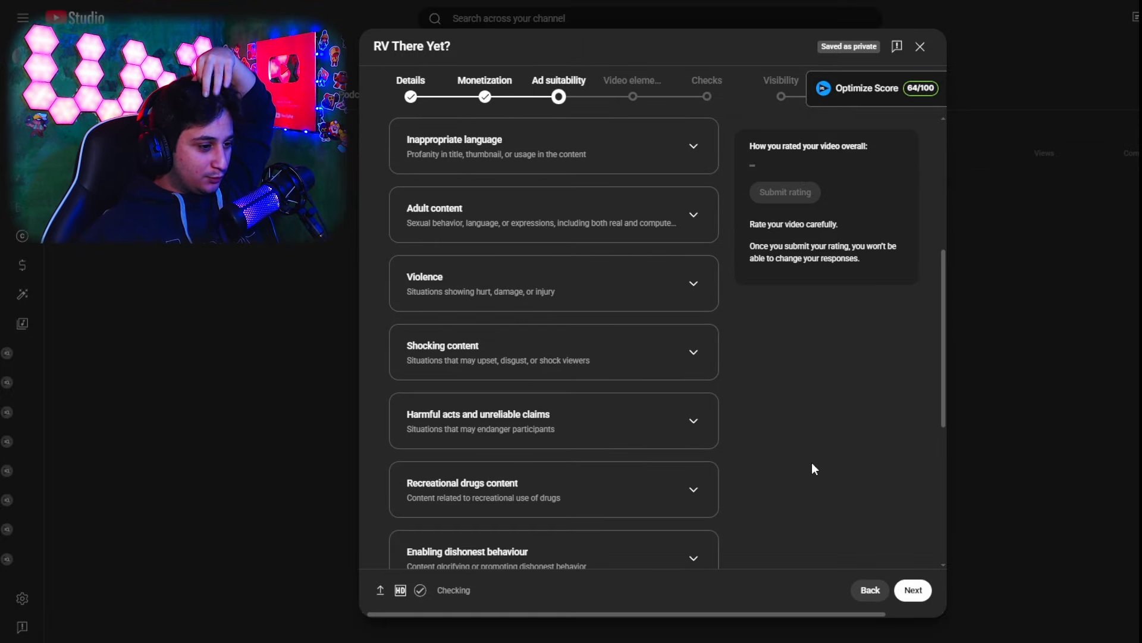
pyautogui.scroll(-4, 663, 306)
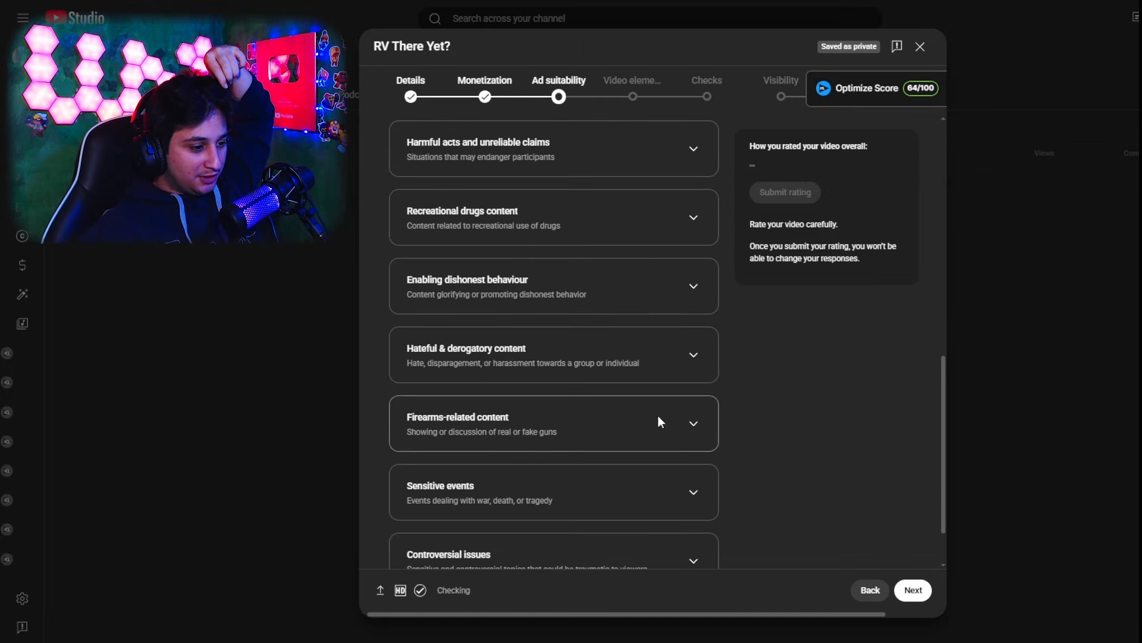
pyautogui.scroll(-2, 658, 421)
pyautogui.click(397, 544)
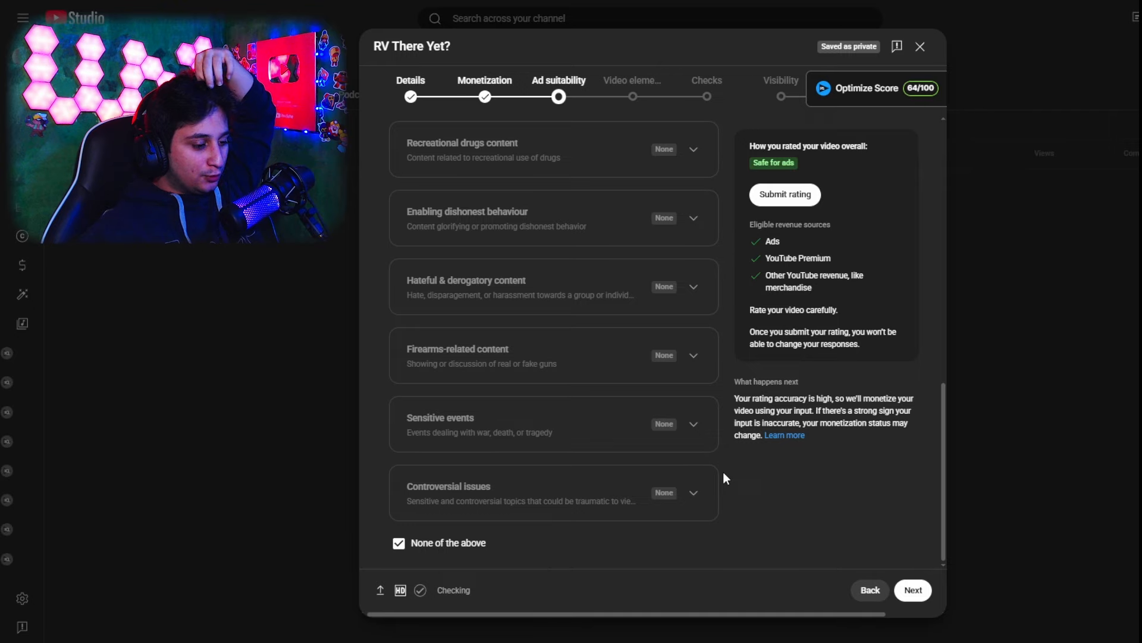
pyautogui.scroll(10, 772, 278)
pyautogui.click(620, 99)
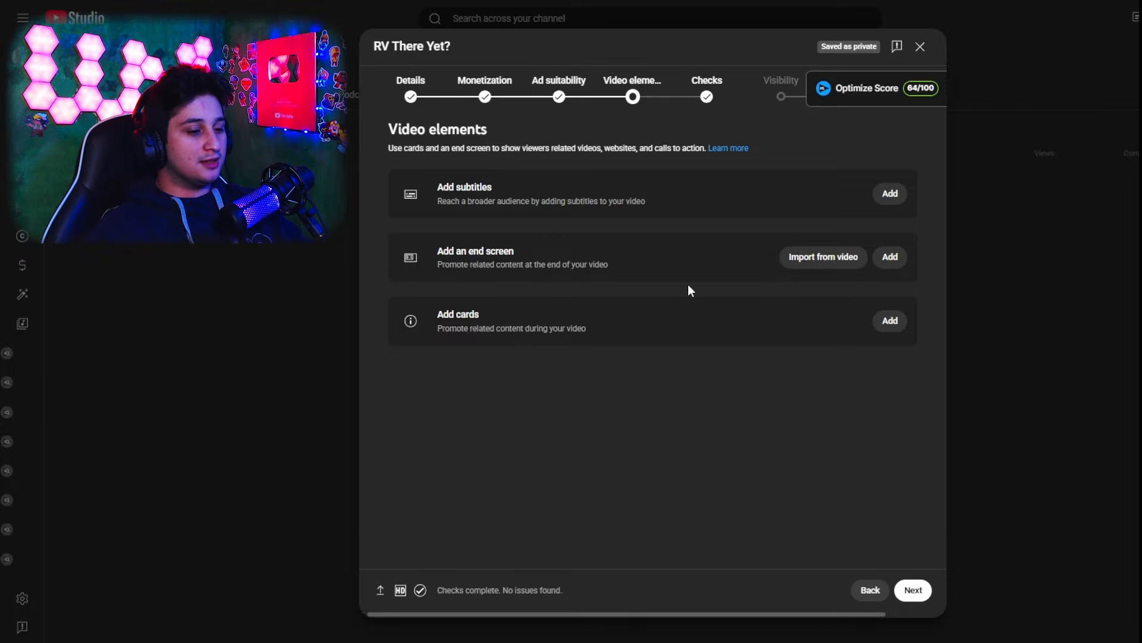
# Open the Georgian subtitle editor, close it without adding captions, and delete the automatic Georgian subtitles
pyautogui.click(896, 197)
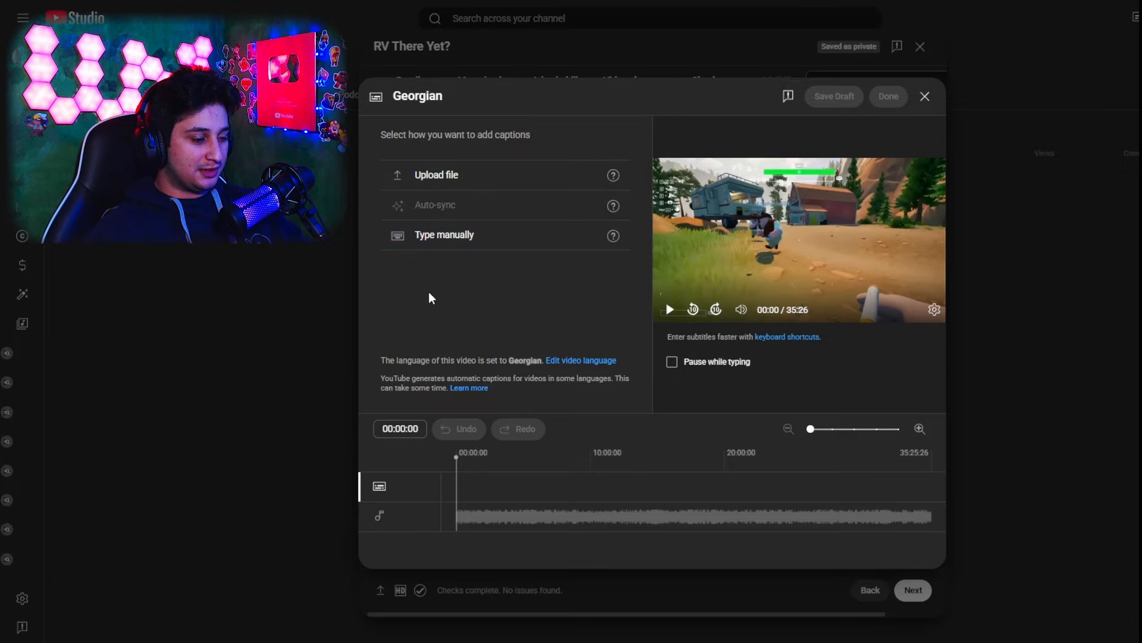
pyautogui.click(925, 95)
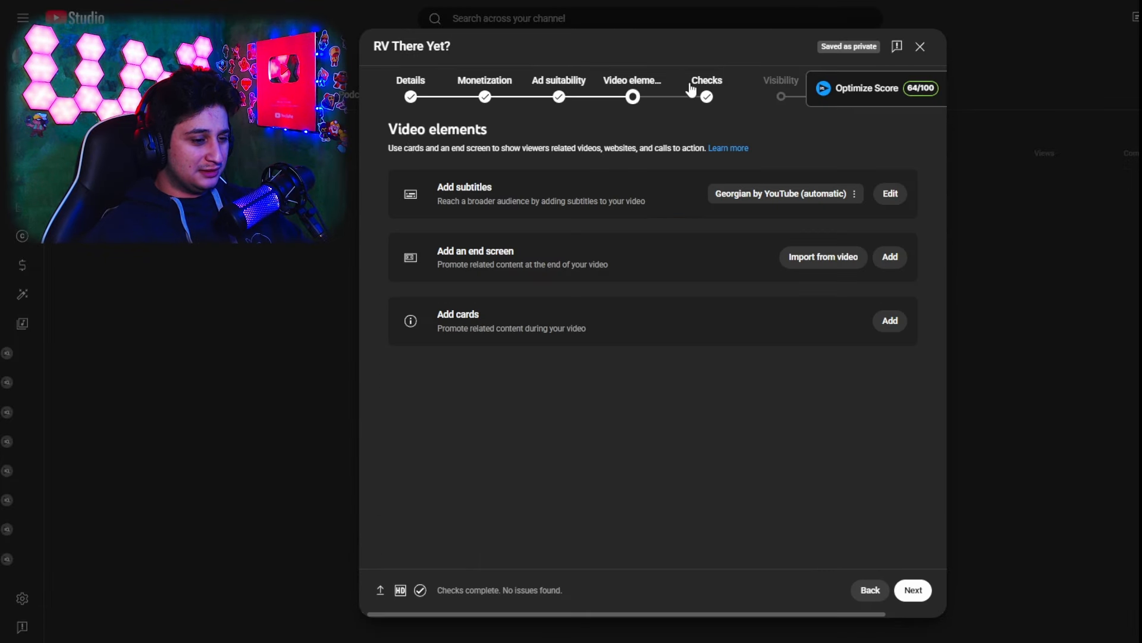
pyautogui.click(854, 194)
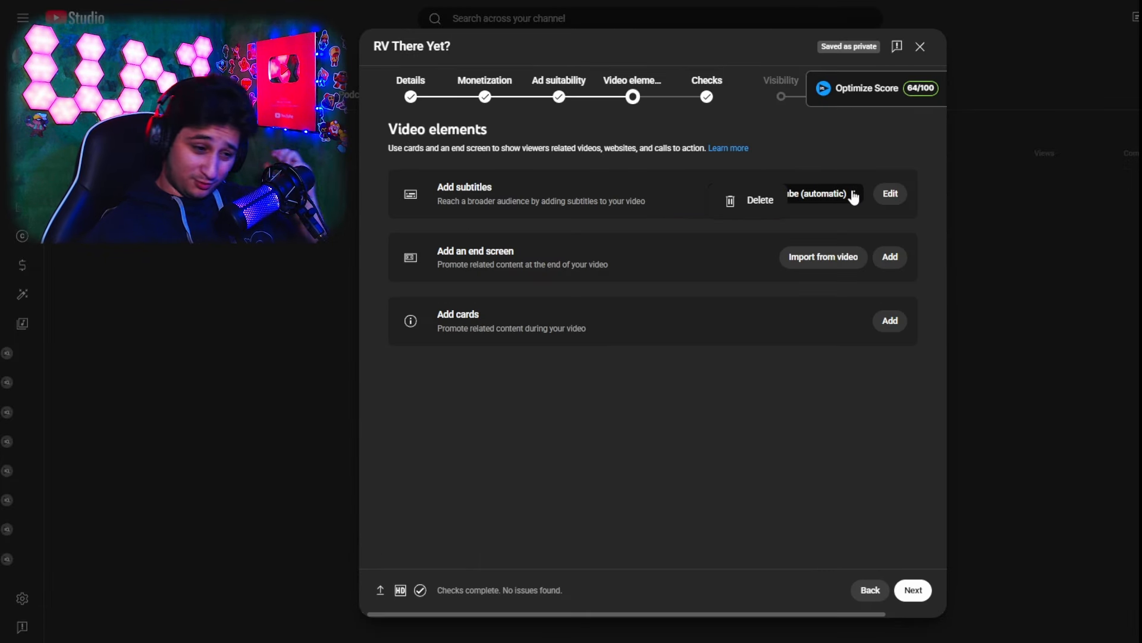
pyautogui.click(746, 203)
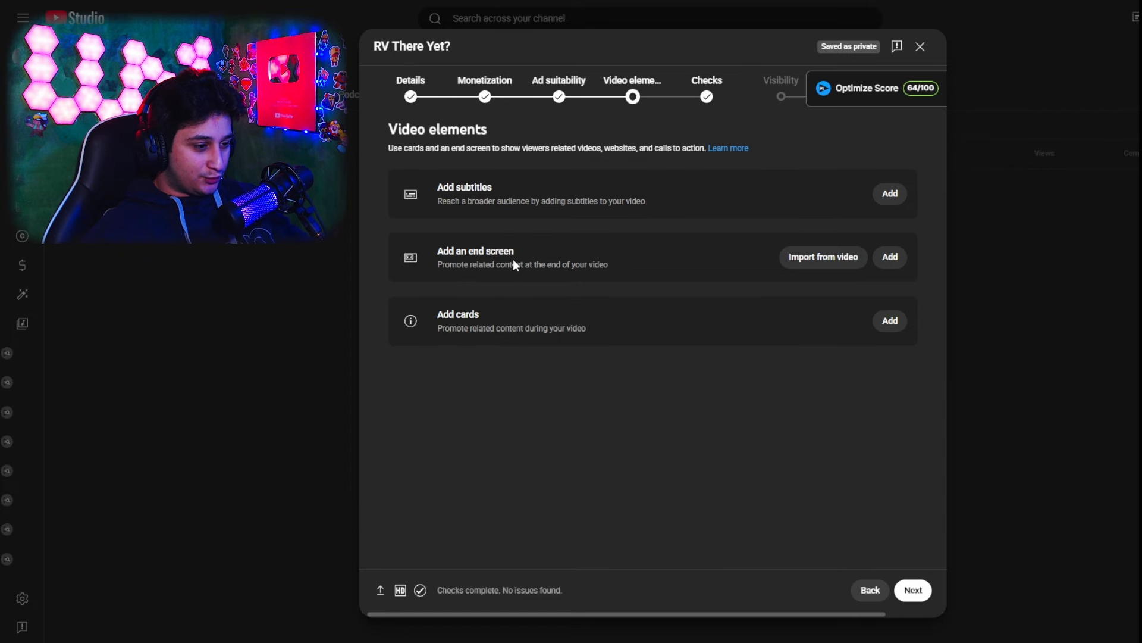
pyautogui.moveTo(440, 250); pyautogui.dragTo(555, 253)
pyautogui.click(476, 252)
pyautogui.click(486, 250)
pyautogui.click(555, 252)
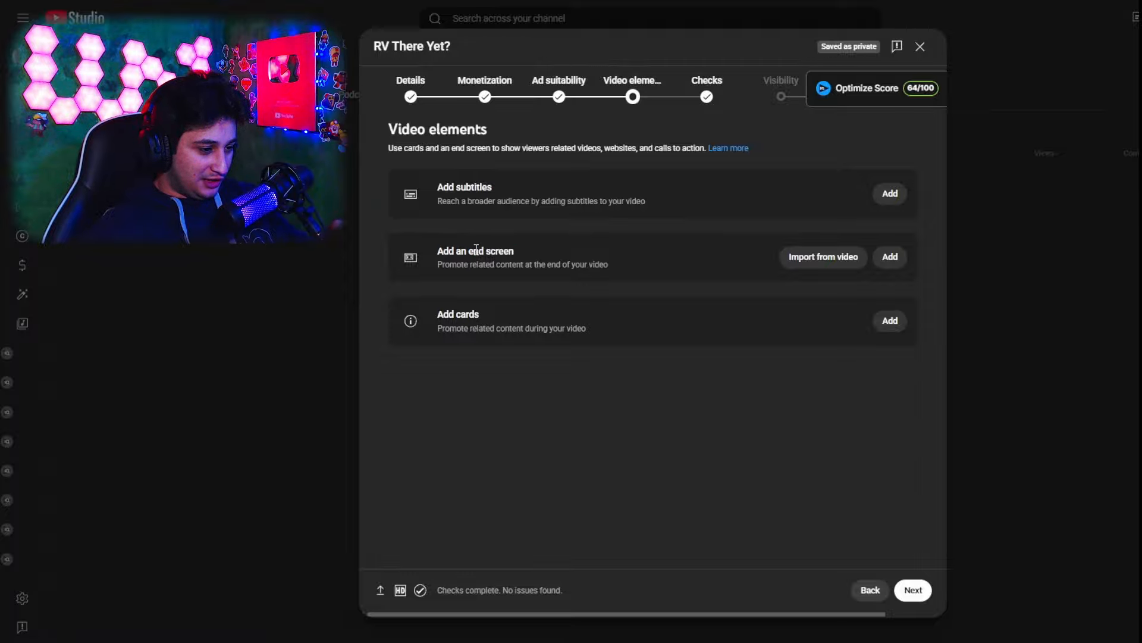
pyautogui.moveTo(474, 250); pyautogui.dragTo(558, 253)
pyautogui.click(567, 252)
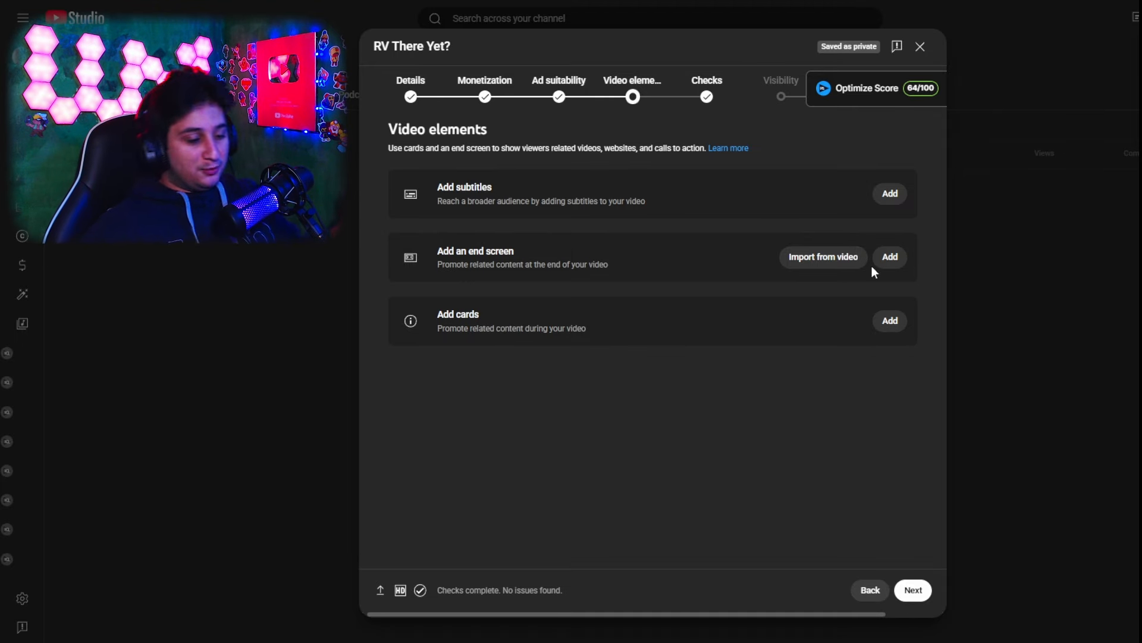
# Import the end screen from the third listed channel video and start both video elements at 35:19:08
pyautogui.click(833, 262)
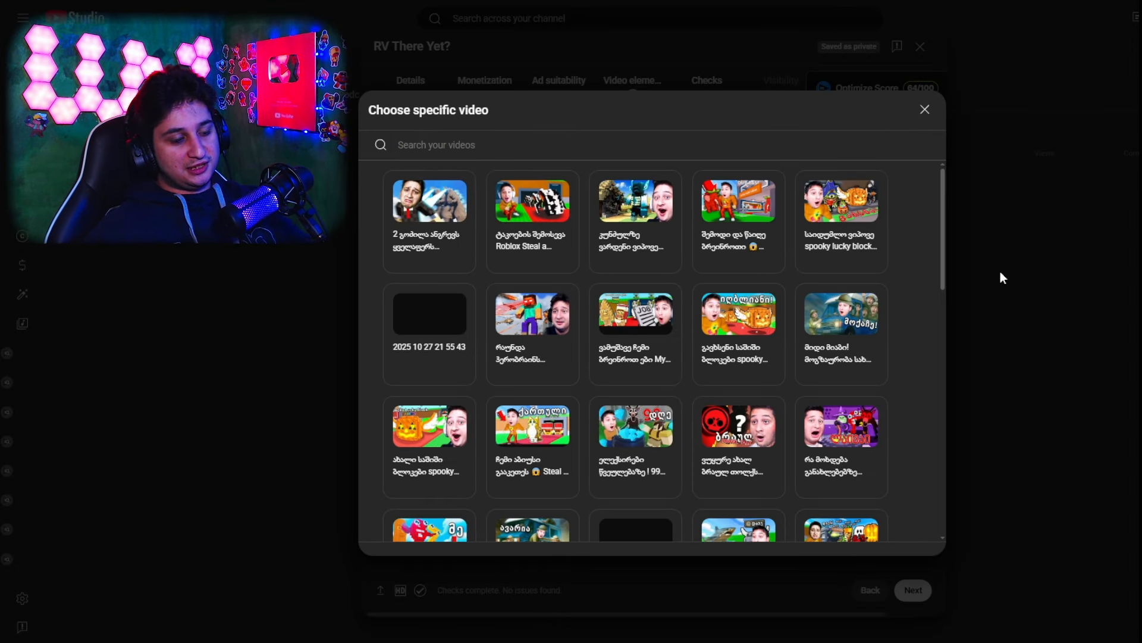
pyautogui.click(618, 229)
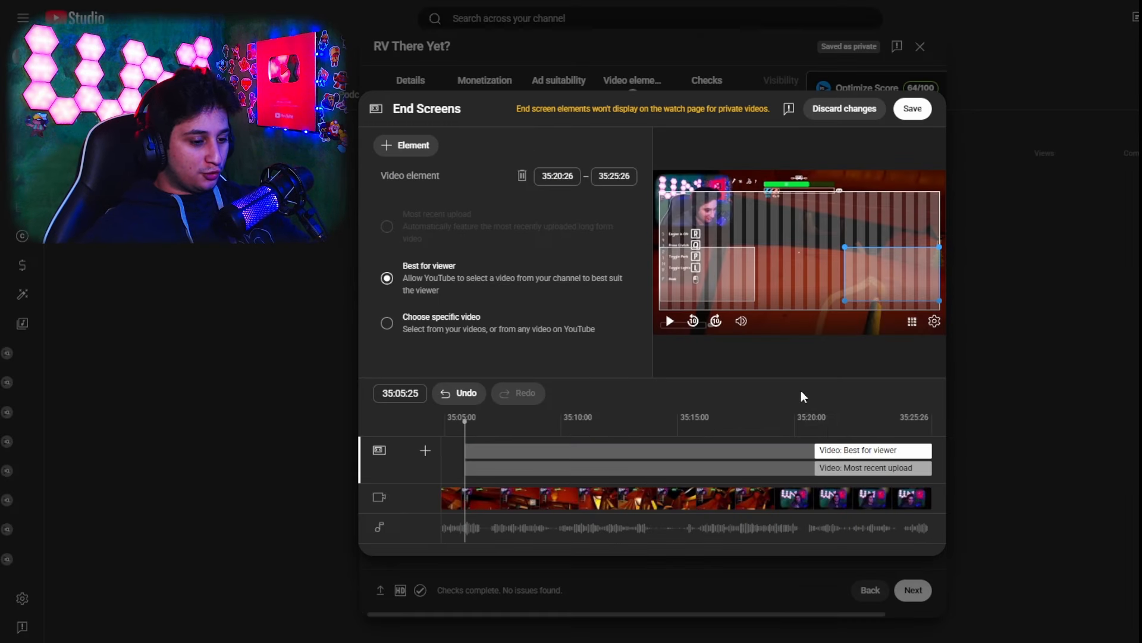
pyautogui.moveTo(812, 450); pyautogui.dragTo(778, 467)
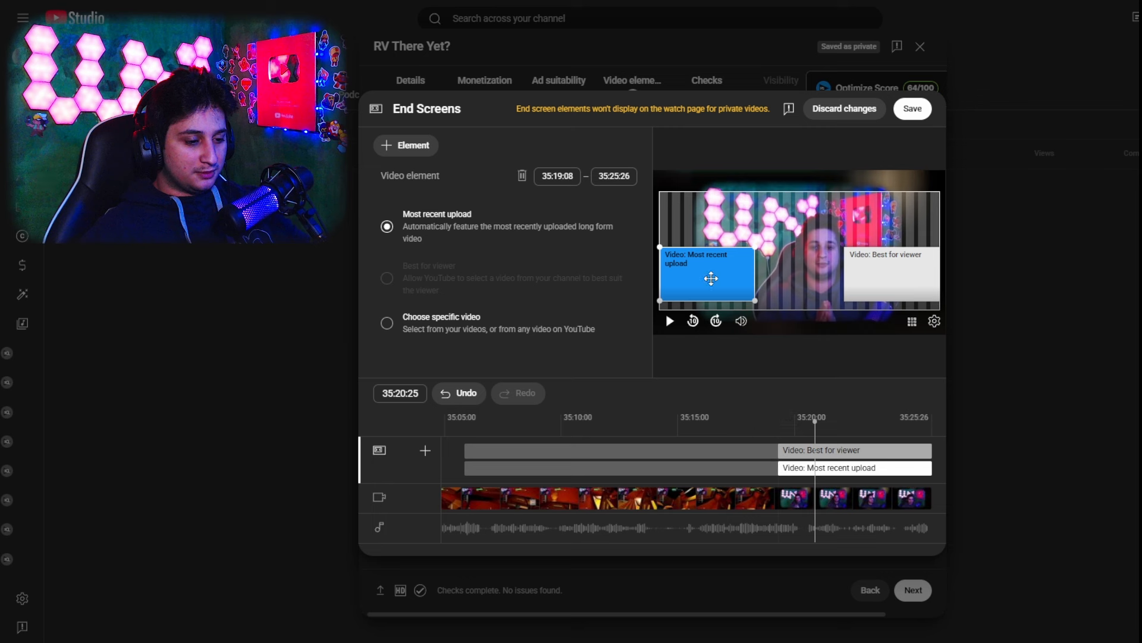
# Move the Most recent upload and Best for viewer elements up to mid-height at opposite frame edges, and check each one's settings
pyautogui.moveTo(689, 240); pyautogui.dragTo(689, 246)
pyautogui.moveTo(896, 273); pyautogui.dragTo(913, 261)
pyautogui.moveTo(714, 251); pyautogui.dragTo(707, 241)
pyautogui.moveTo(897, 253); pyautogui.dragTo(898, 242)
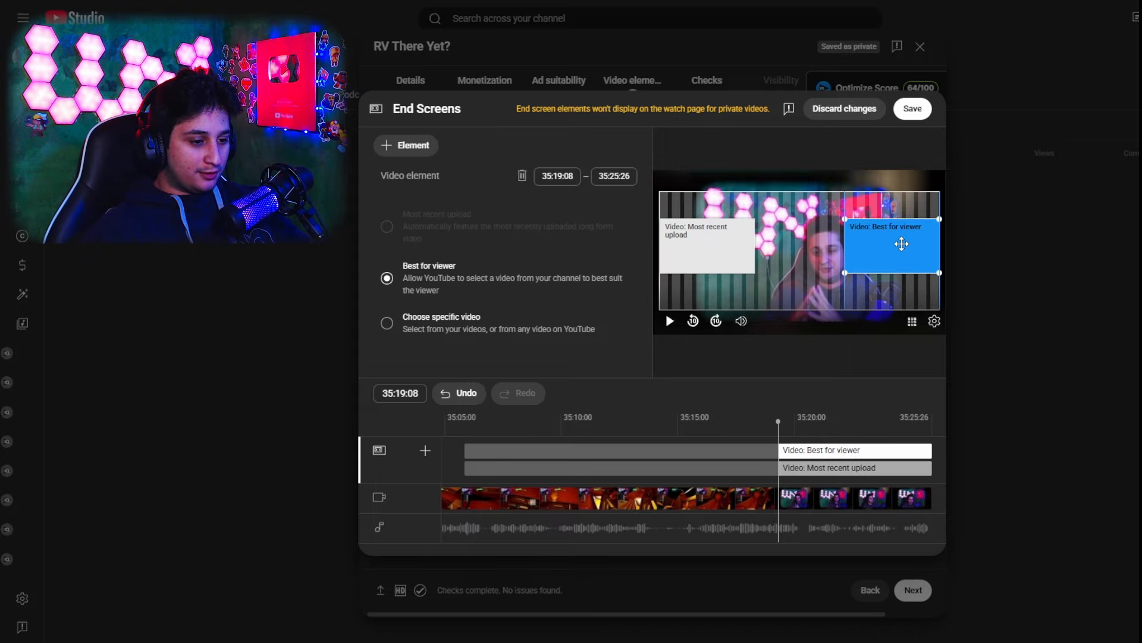
pyautogui.click(667, 228)
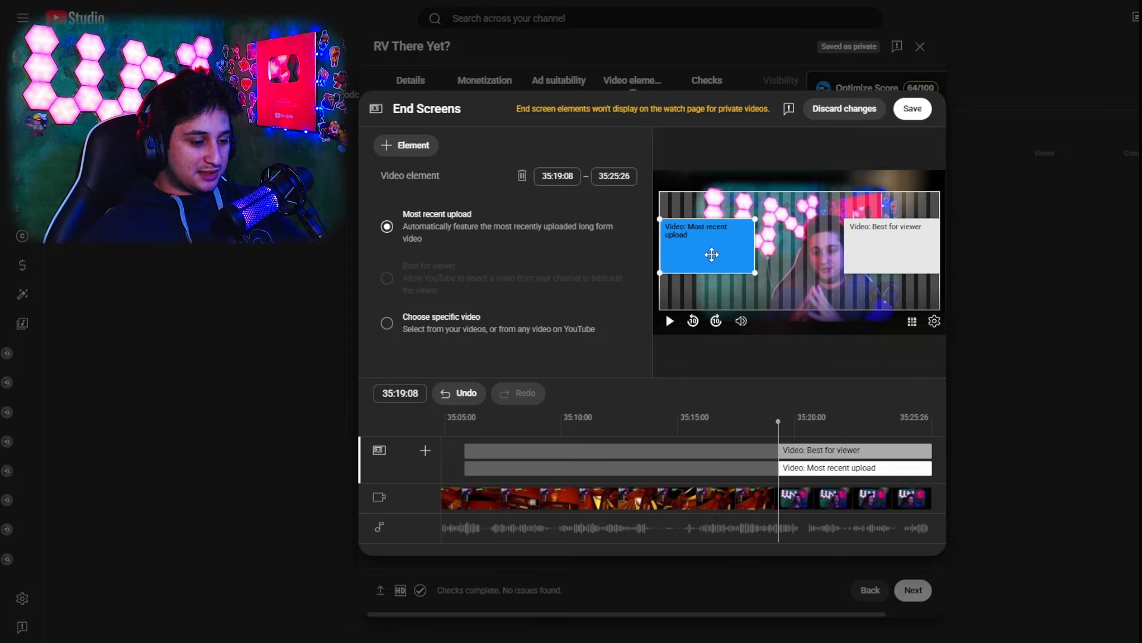
pyautogui.click(852, 247)
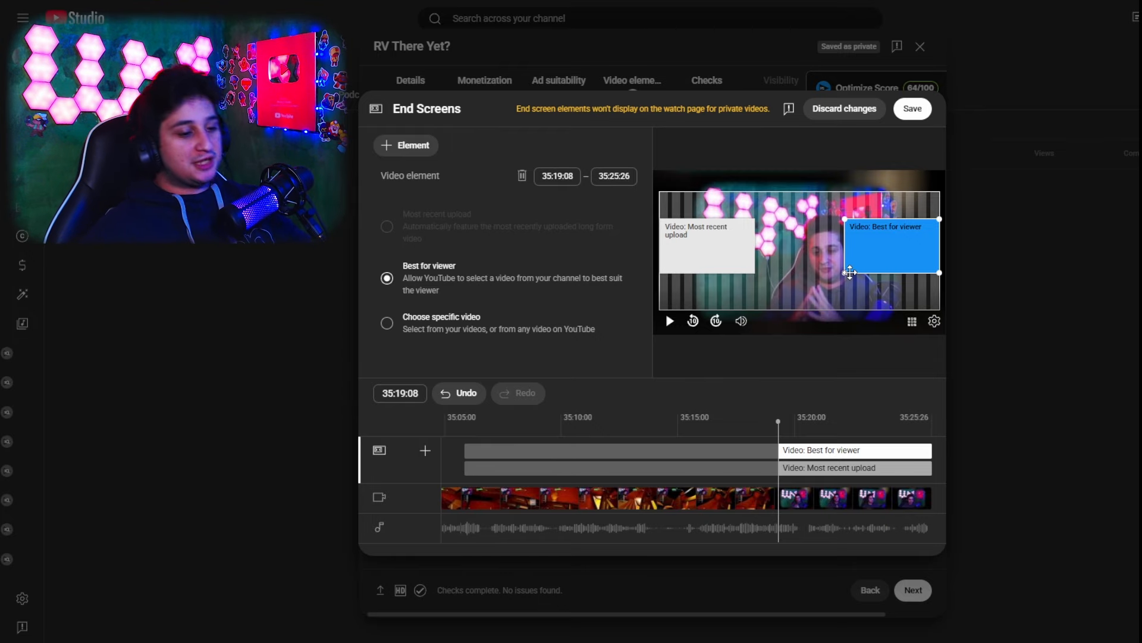
# Replace the end screen elements with the 1 video, 1 playlist, 1 subscribe template and move the subscribe element to the frame's upper-left corner
pyautogui.click(521, 175)
pyautogui.click(521, 175)
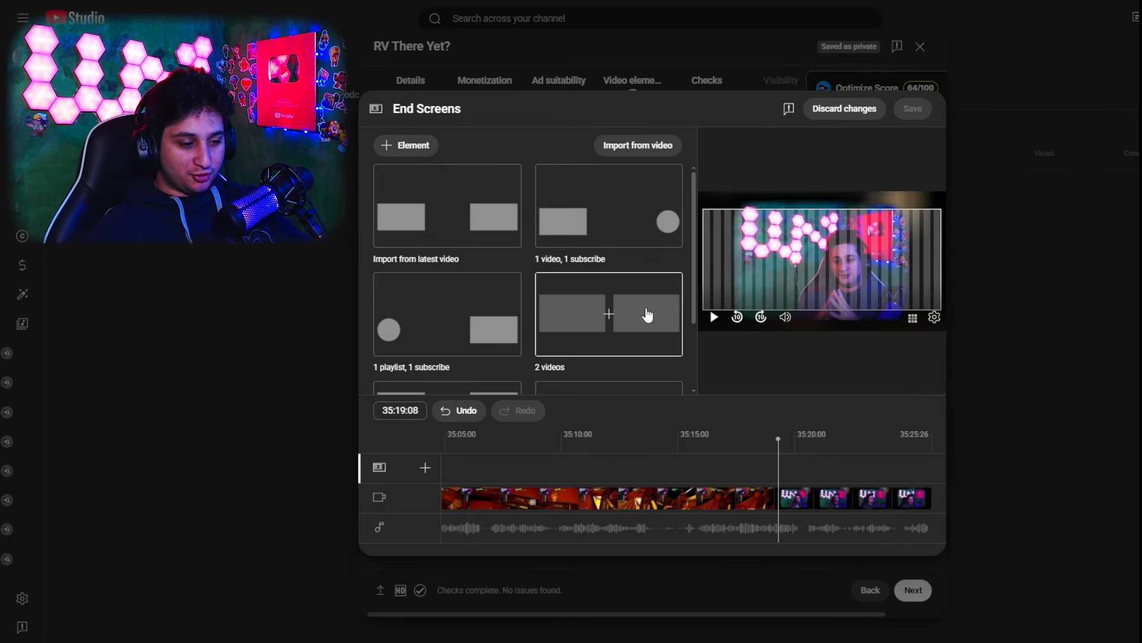
pyautogui.scroll(-2, 599, 331)
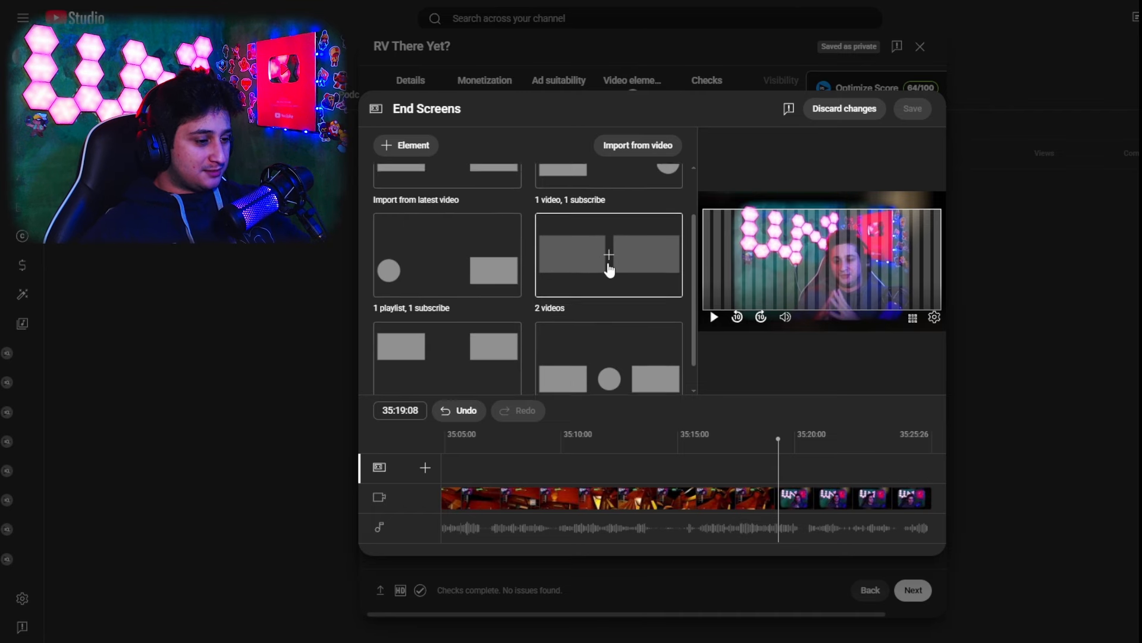
pyautogui.click(595, 307)
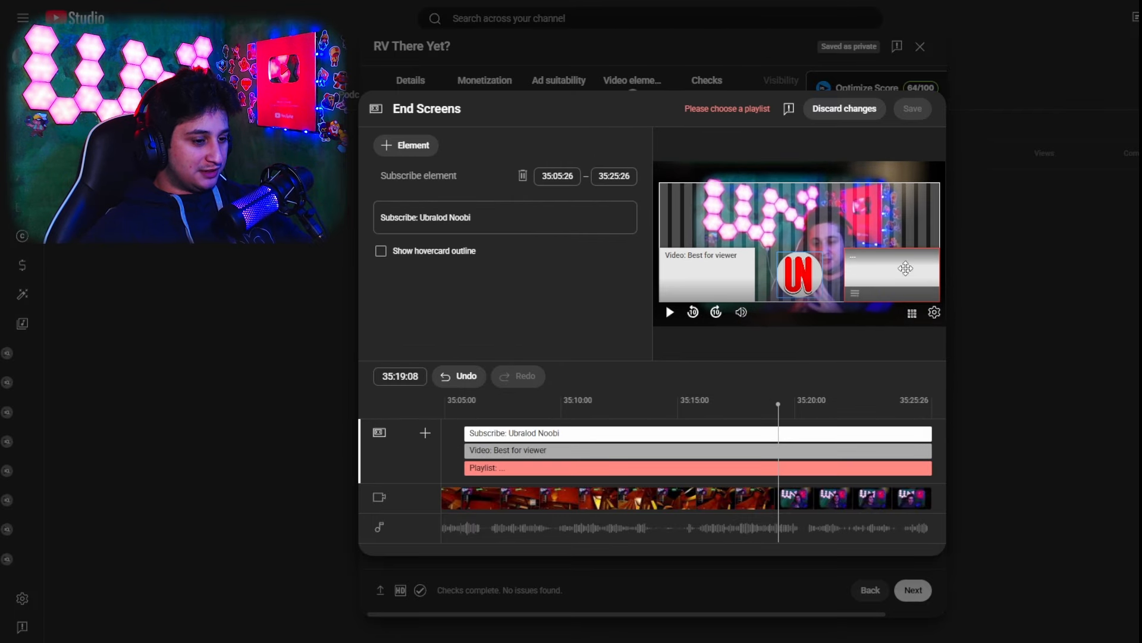
pyautogui.moveTo(808, 285); pyautogui.dragTo(786, 217)
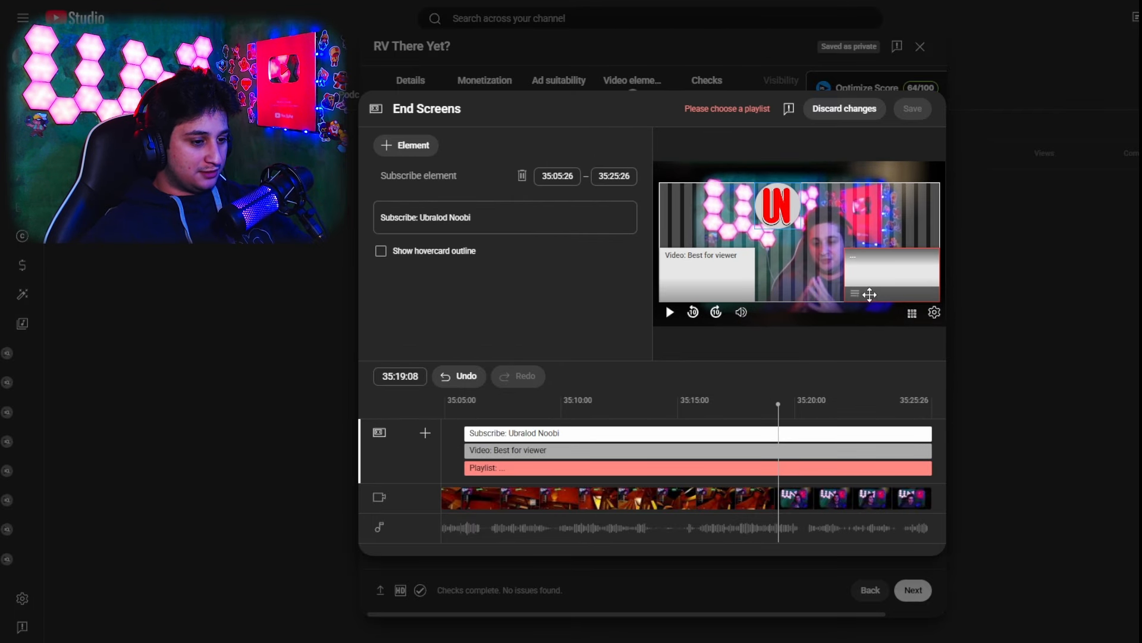
pyautogui.moveTo(782, 218); pyautogui.dragTo(655, 217)
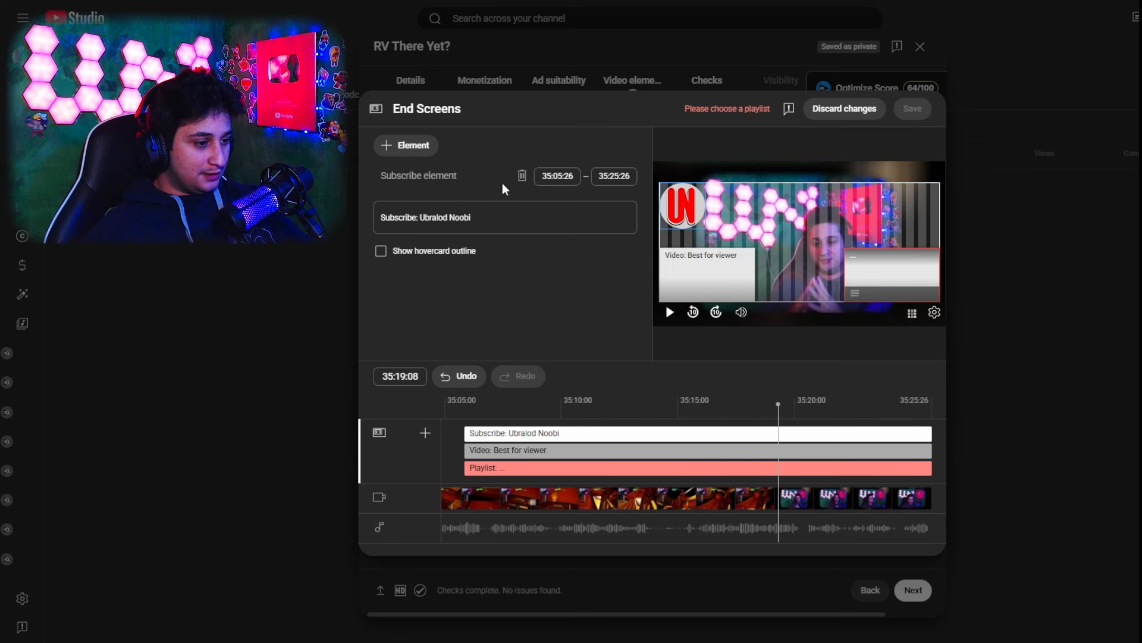
# Delete all elements, apply the 1 video, 1 subscribe template, and raise both elements to mid-height at opposite frame edges
pyautogui.click(523, 177)
pyautogui.click(523, 177)
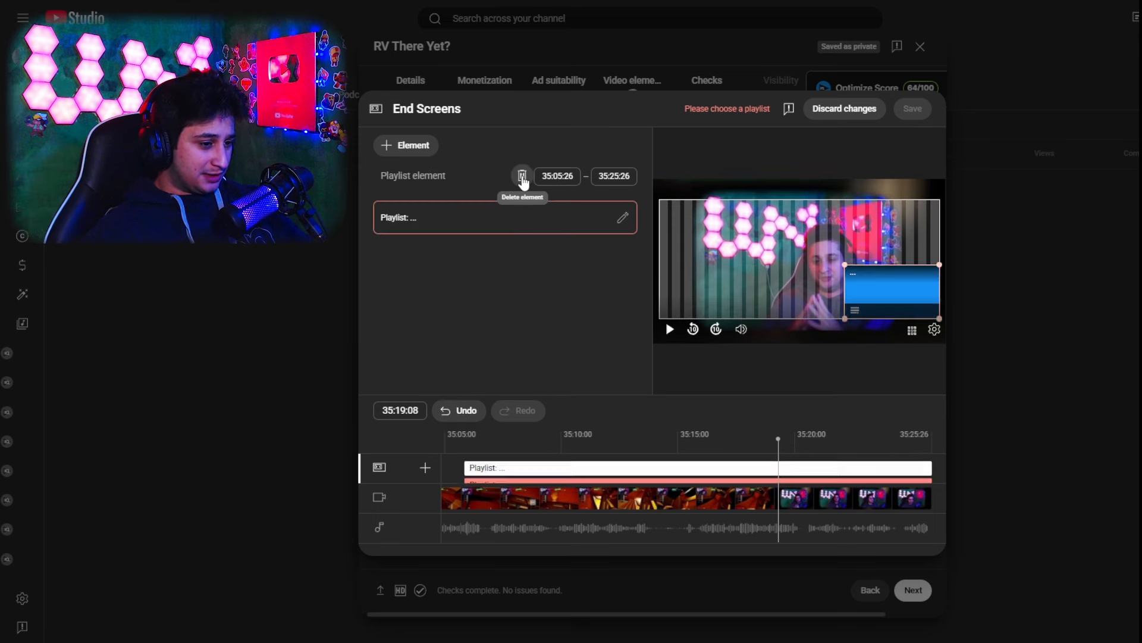
pyautogui.click(523, 177)
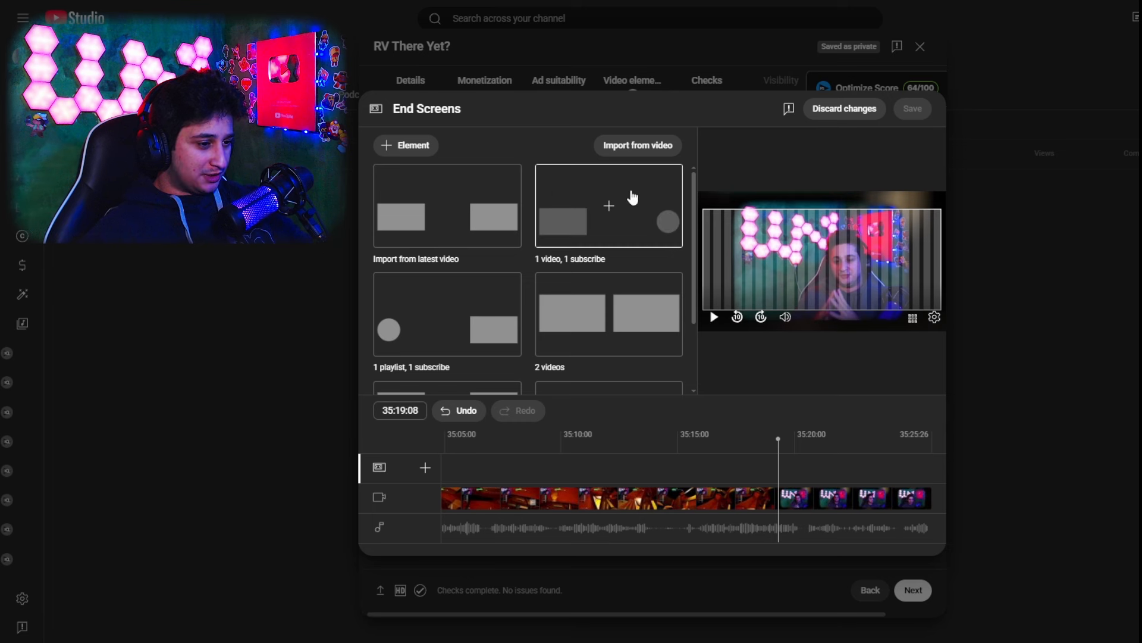
pyautogui.click(601, 199)
pyautogui.moveTo(918, 286); pyautogui.dragTo(962, 260)
pyautogui.click(717, 250)
pyautogui.click(916, 265)
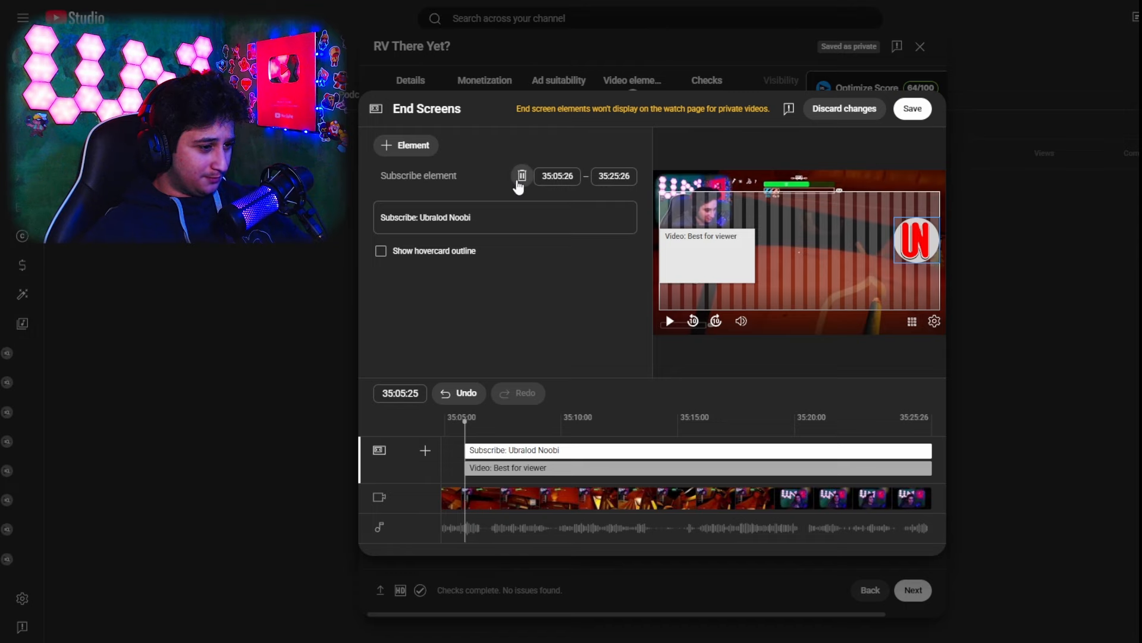
# Replace the elements with the 2 videos template, placing Most recent upload at the frame's left edge and Best for viewer at its right
pyautogui.click(522, 176)
pyautogui.click(522, 176)
pyautogui.scroll(-2, 618, 298)
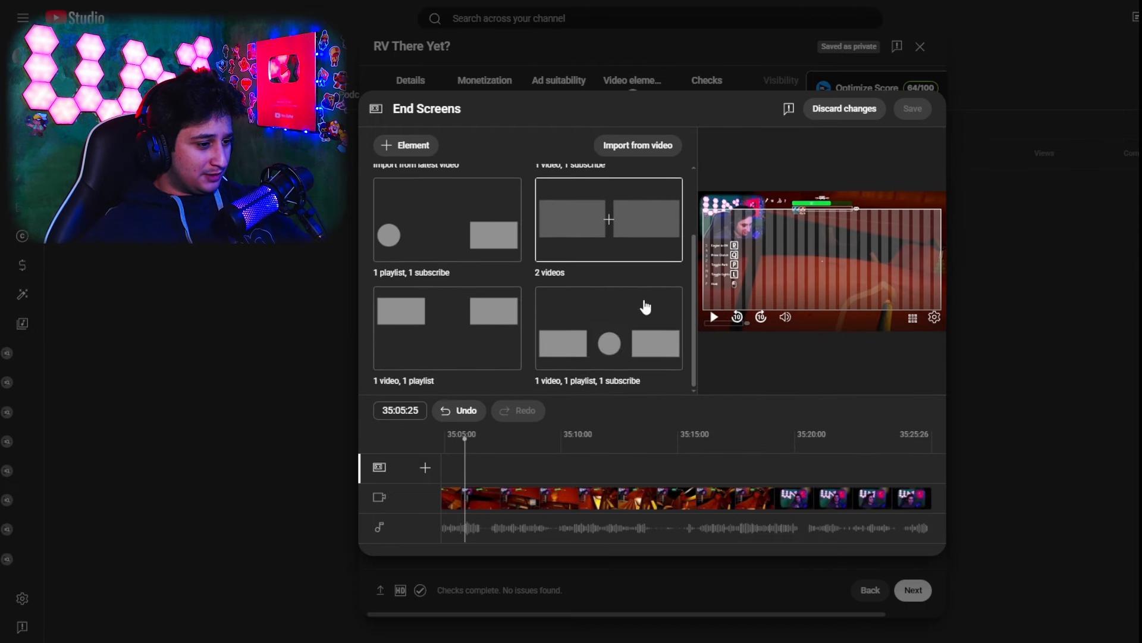
pyautogui.scroll(2, 638, 315)
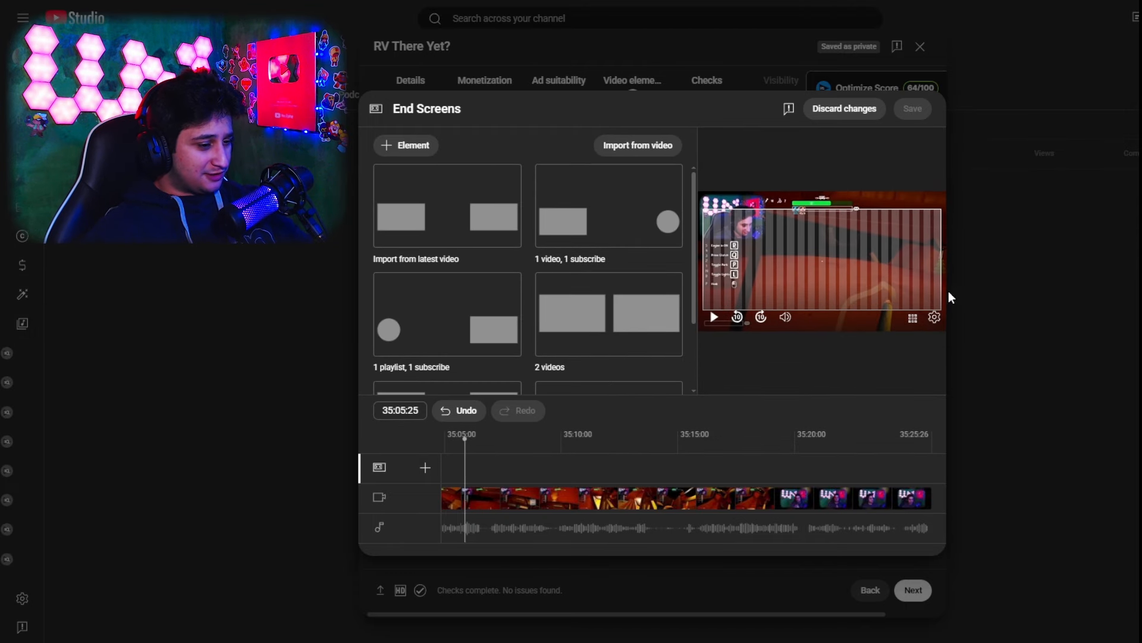
pyautogui.click(581, 307)
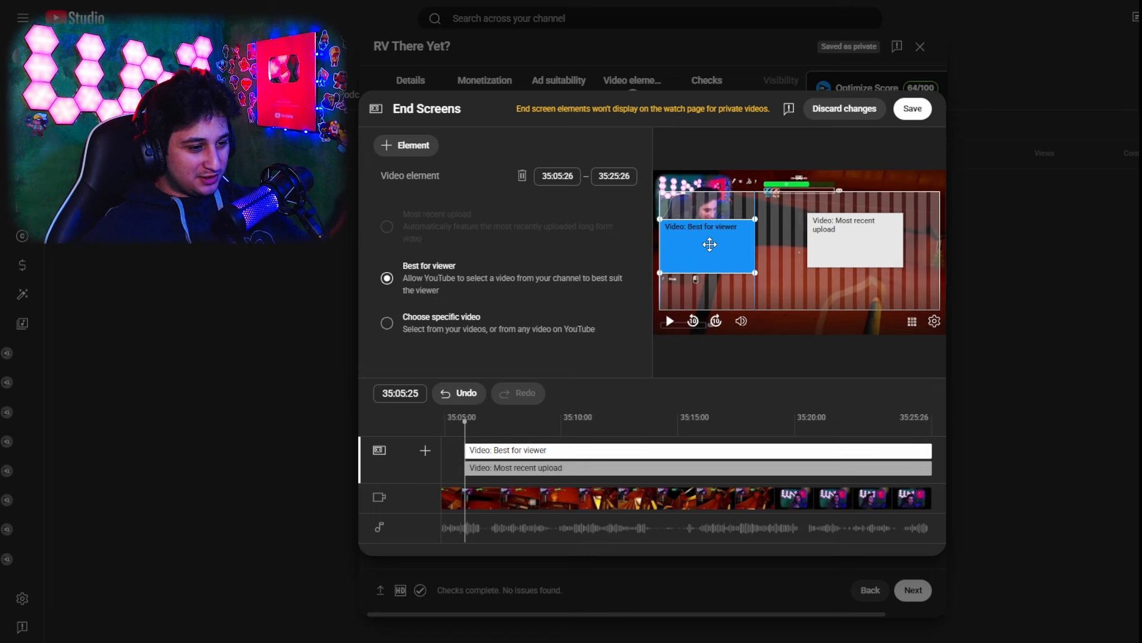
pyautogui.moveTo(870, 245); pyautogui.dragTo(622, 255)
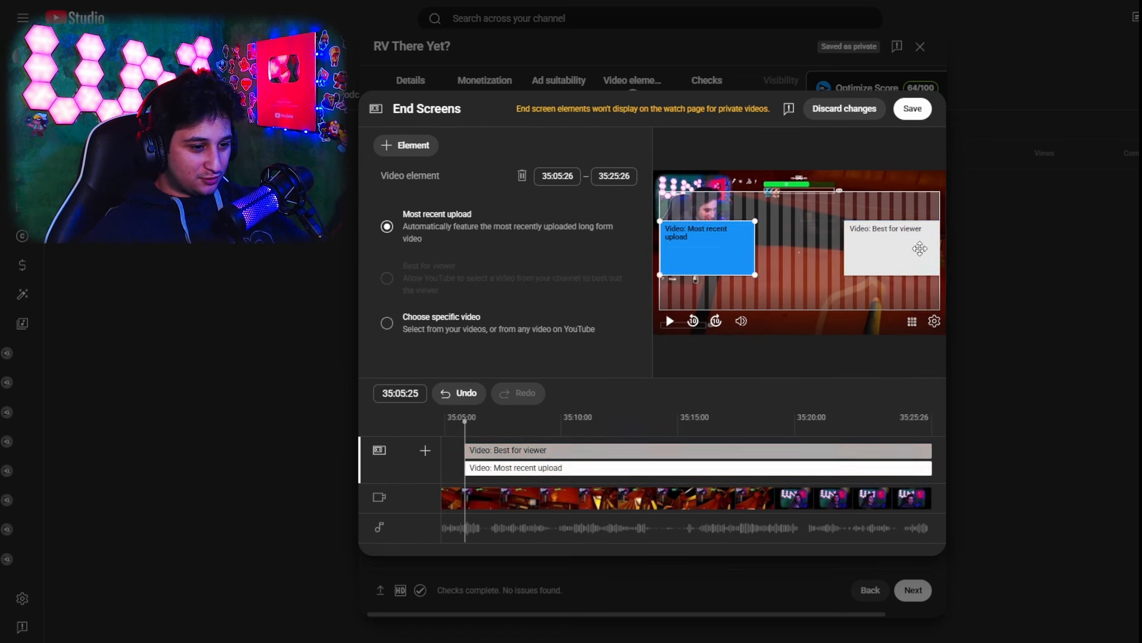
pyautogui.click(920, 249)
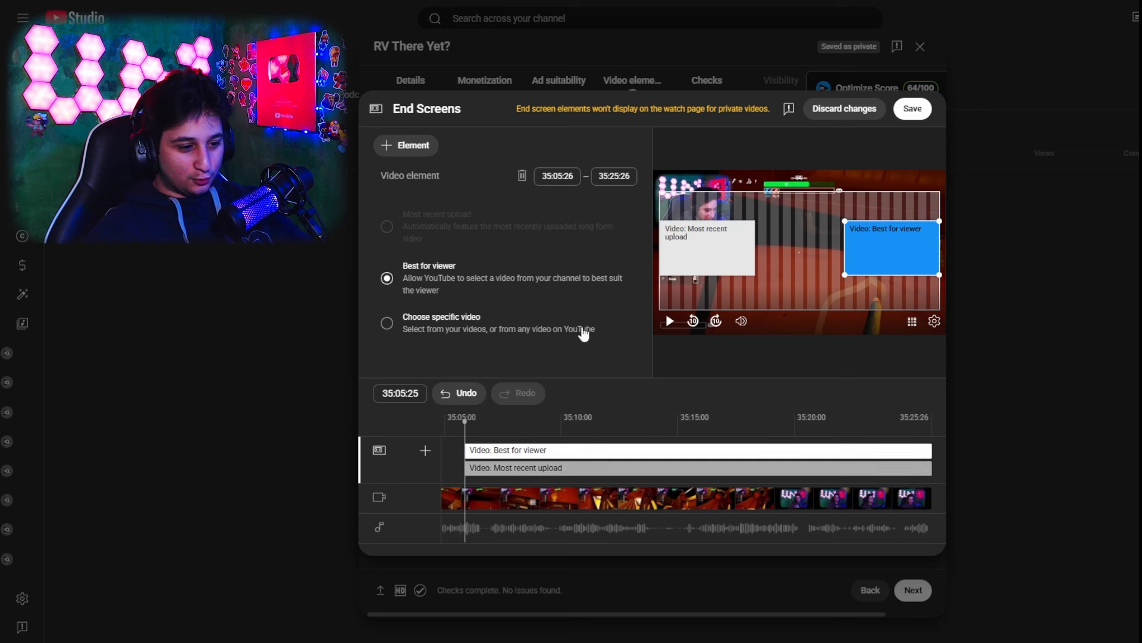
pyautogui.click(722, 245)
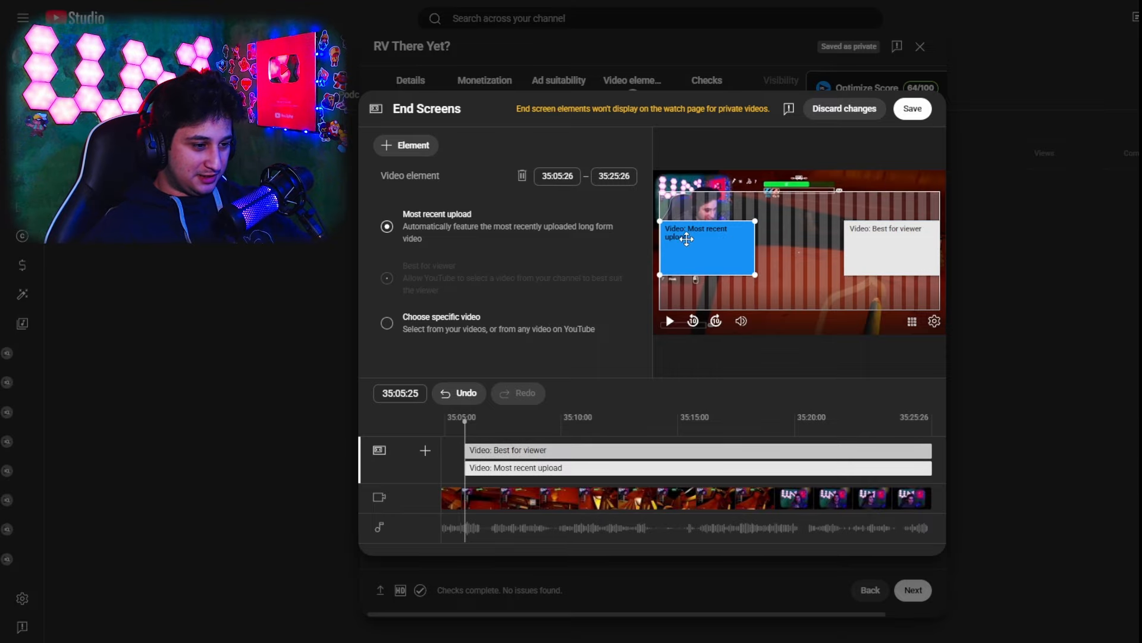
# Delete both video elements and import the end screen from the first listed channel video
pyautogui.click(407, 145)
pyautogui.click(522, 176)
pyautogui.click(522, 176)
pyautogui.click(522, 176)
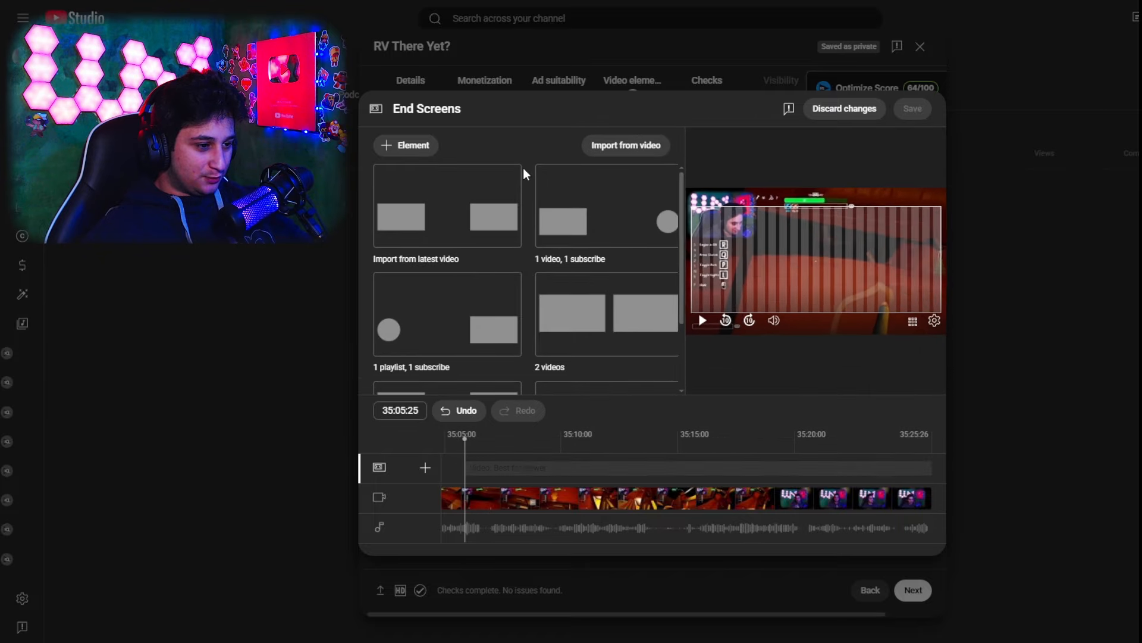
pyautogui.click(654, 146)
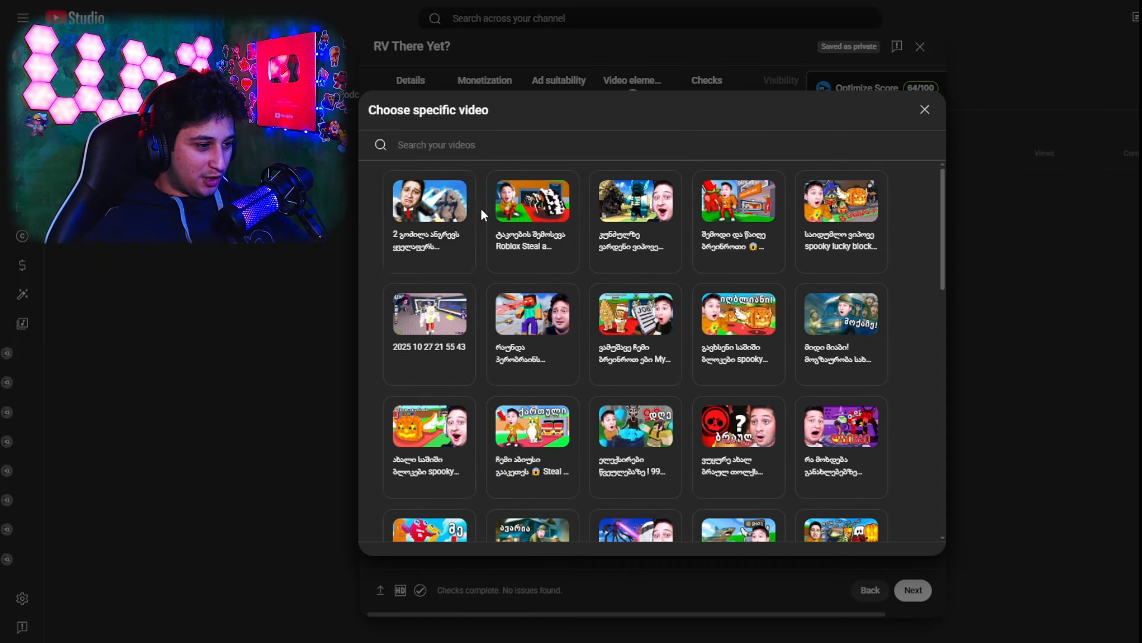
pyautogui.click(414, 216)
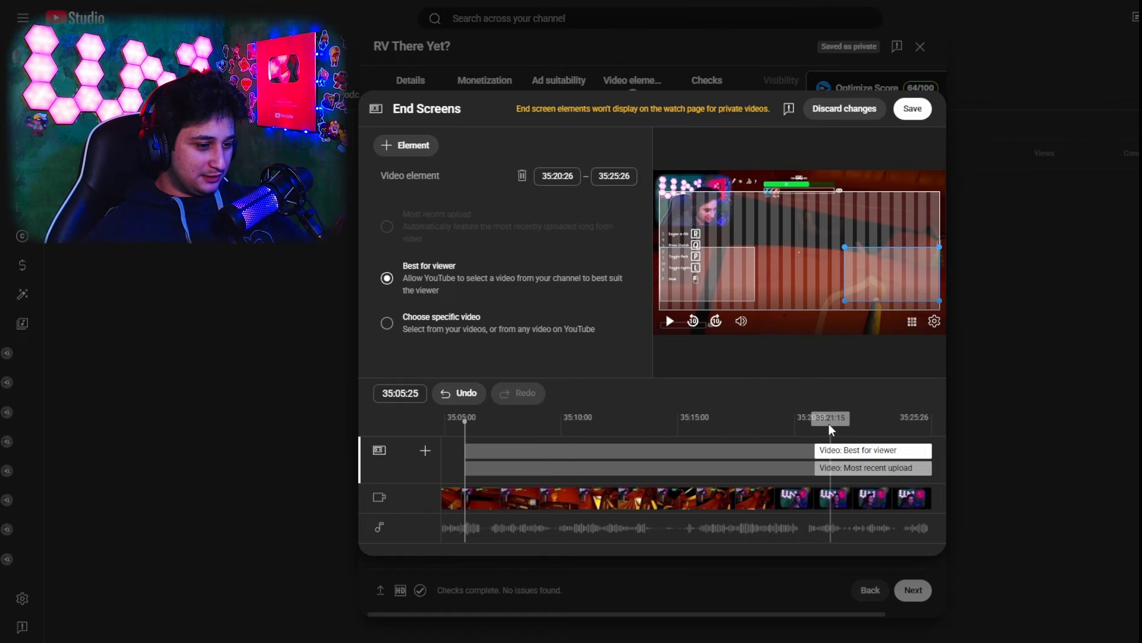
# Extend the Best for viewer and Most recent upload elements so both start at 35:17:21 on the timeline
pyautogui.moveTo(816, 426); pyautogui.dragTo(741, 439)
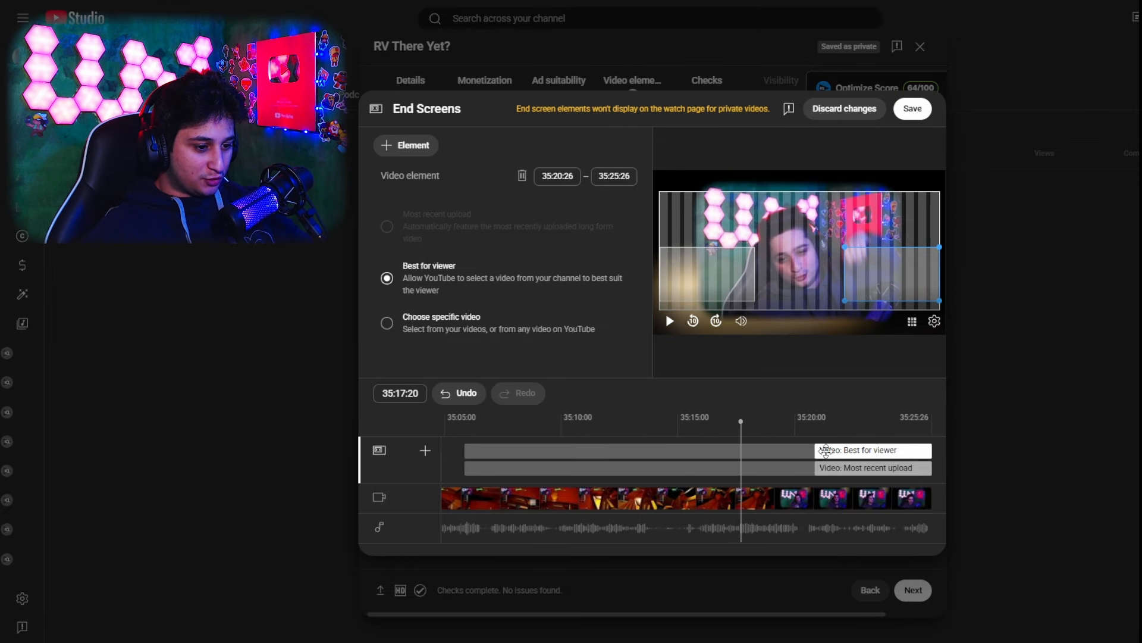
pyautogui.moveTo(813, 451); pyautogui.dragTo(740, 452)
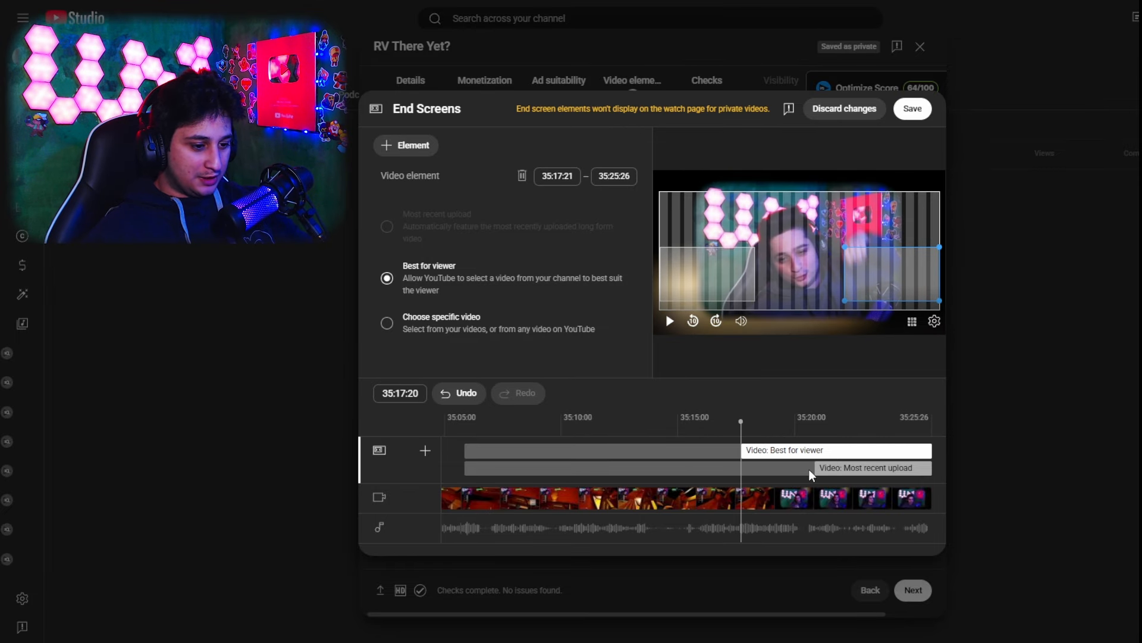
pyautogui.moveTo(811, 470); pyautogui.dragTo(740, 473)
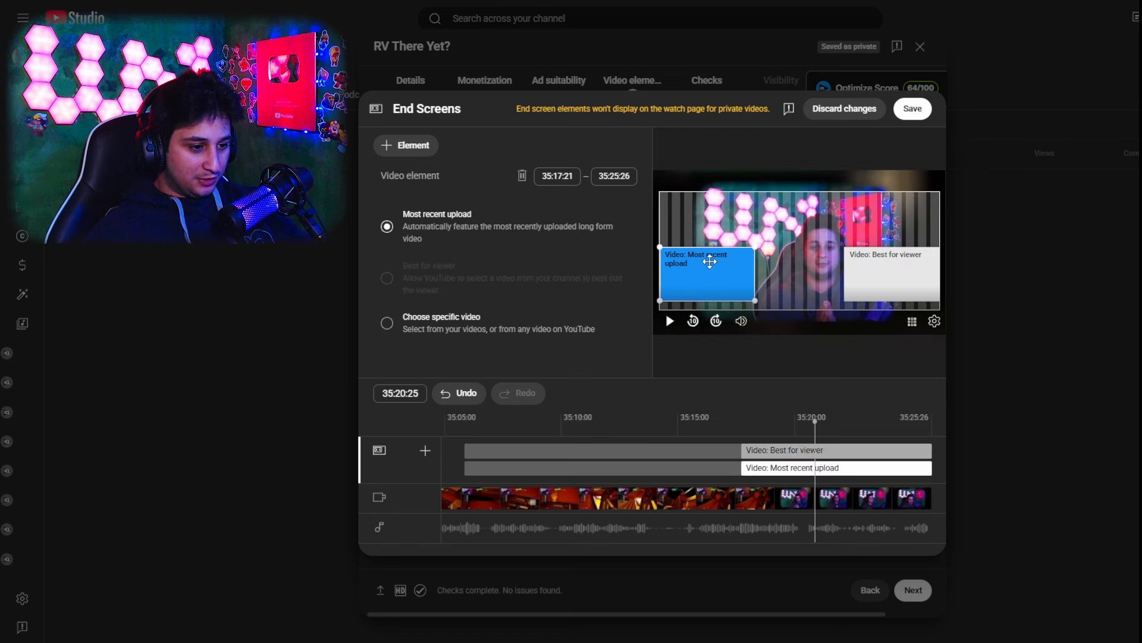
# Raise both video elements to mid-height at opposite edges of the frame and save the end screen
pyautogui.moveTo(710, 262); pyautogui.dragTo(691, 236)
pyautogui.moveTo(891, 265); pyautogui.dragTo(911, 248)
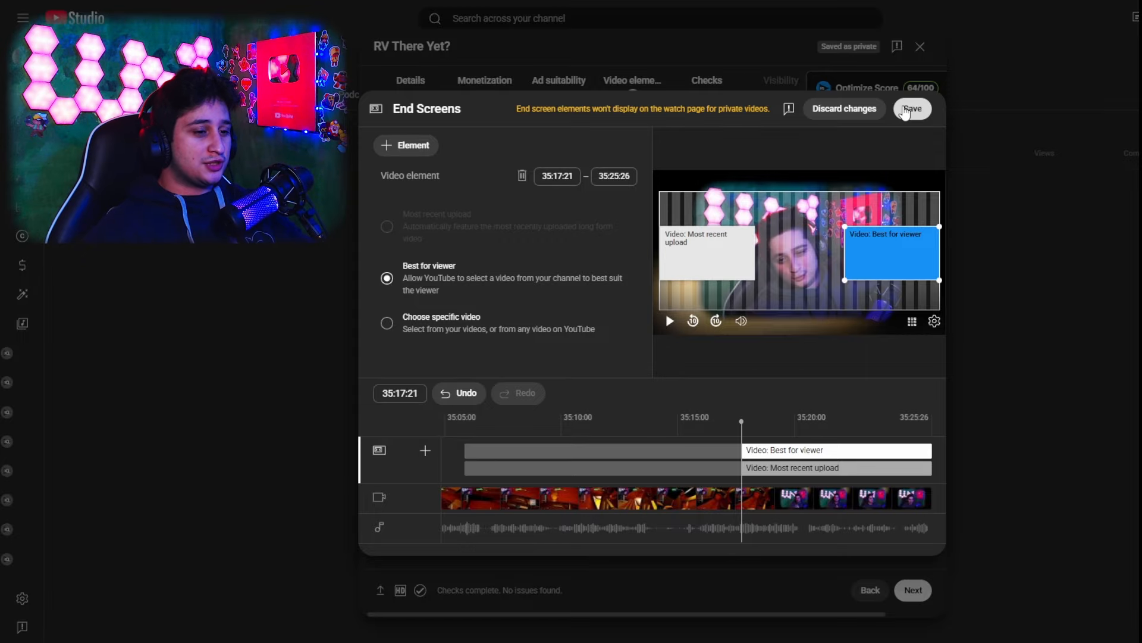
pyautogui.click(697, 243)
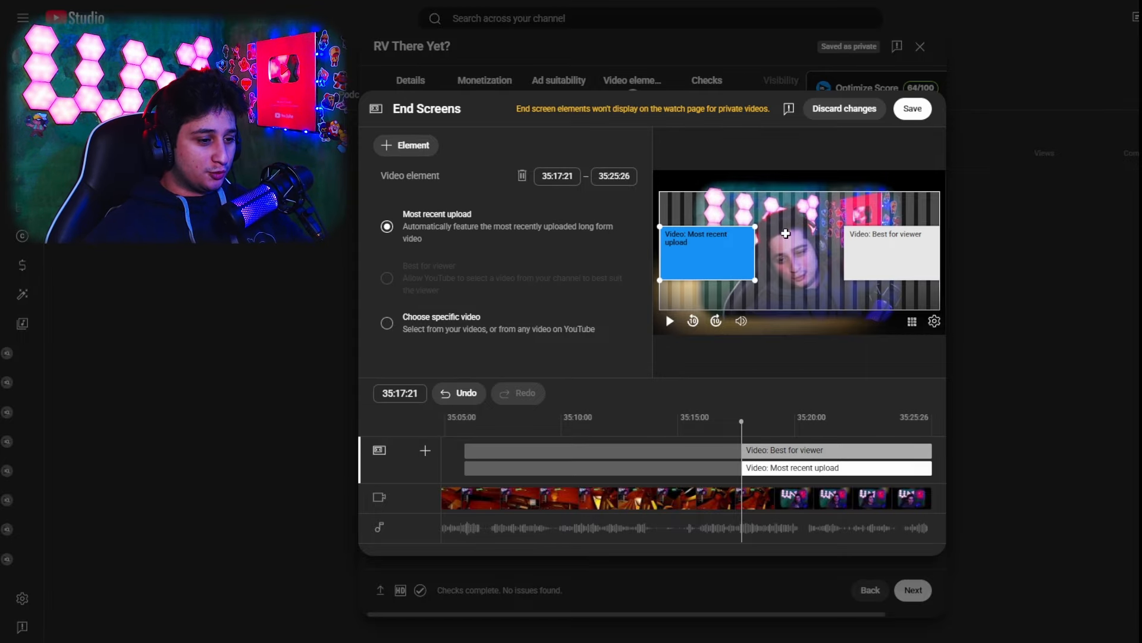
pyautogui.click(914, 113)
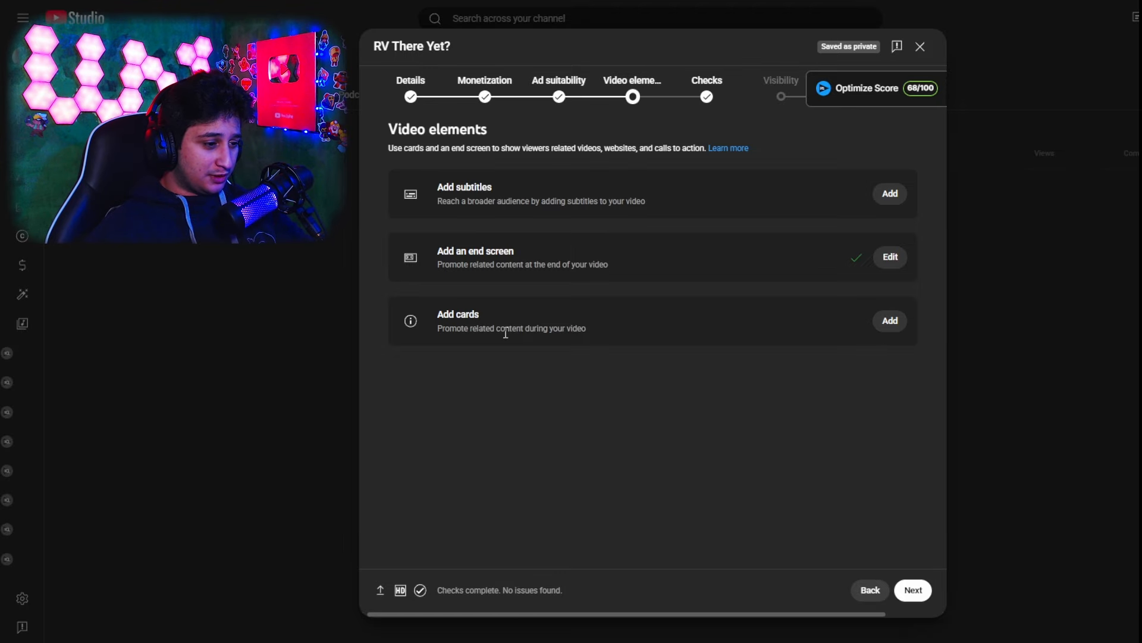
# Open the cards editor and add a video card at 25:00:28 linking the "რემონტის დროა!" RV There Yet video
pyautogui.click(891, 322)
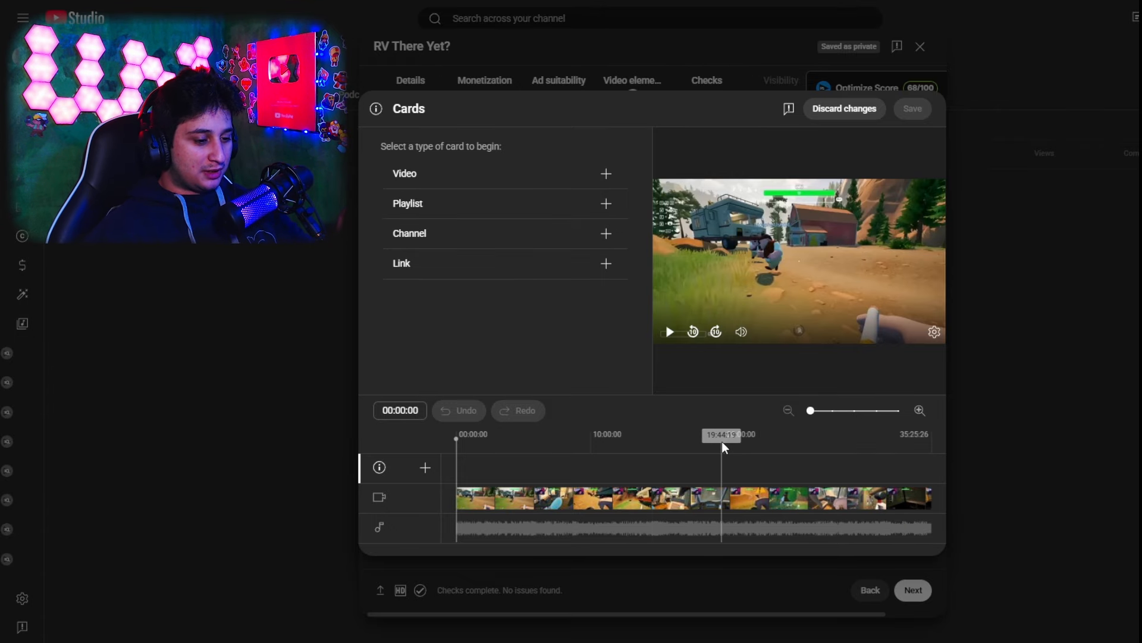
pyautogui.click(685, 441)
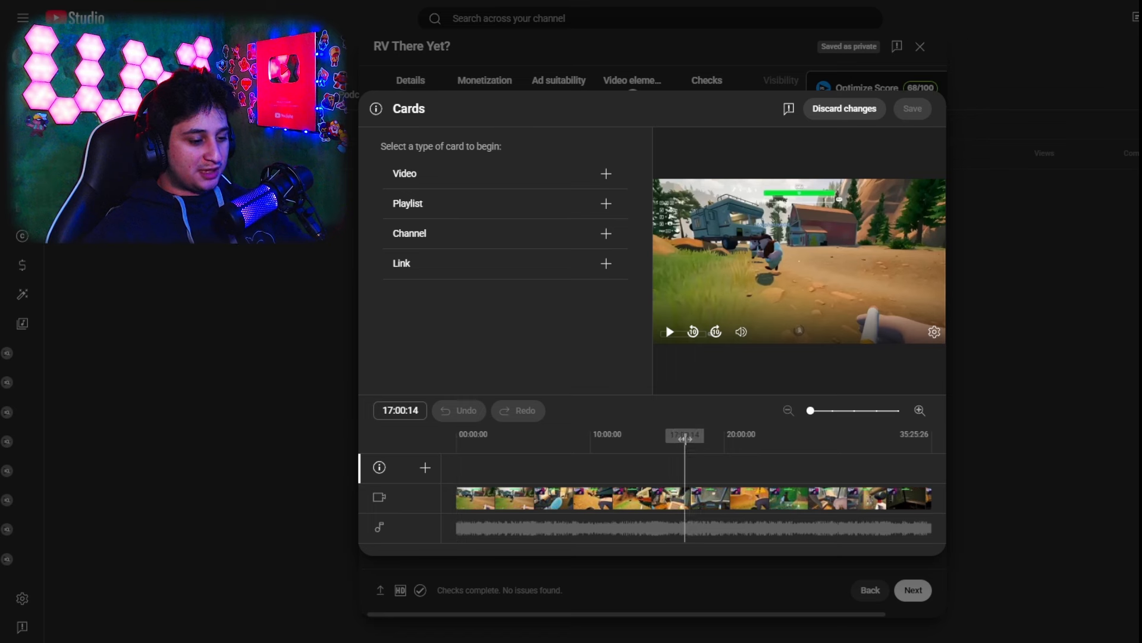
pyautogui.click(731, 455)
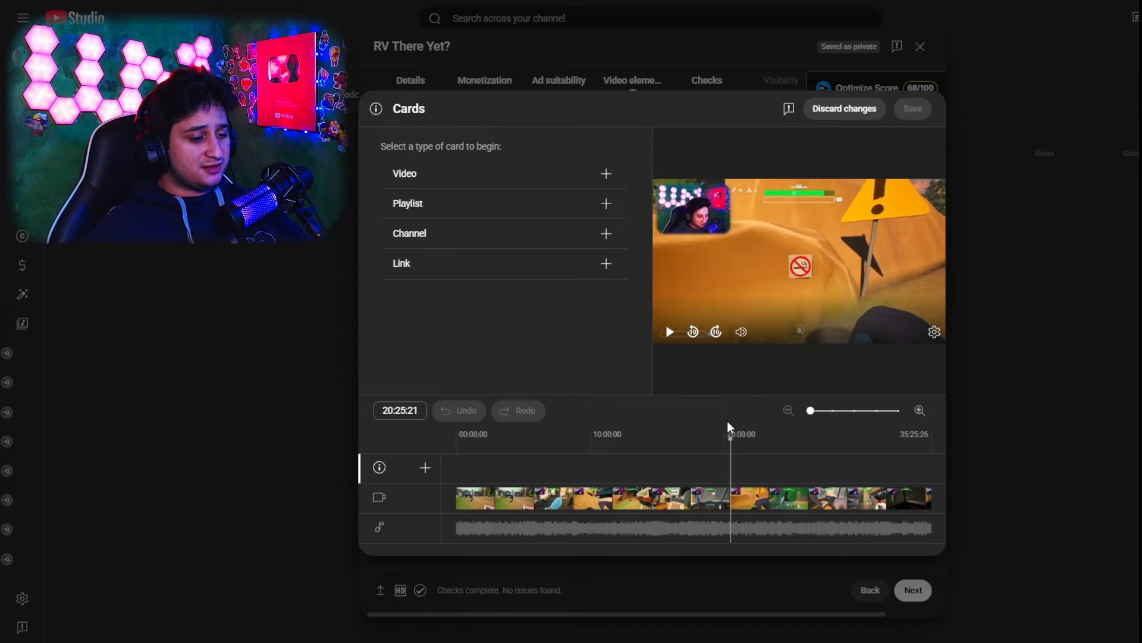
pyautogui.moveTo(730, 439); pyautogui.dragTo(729, 446)
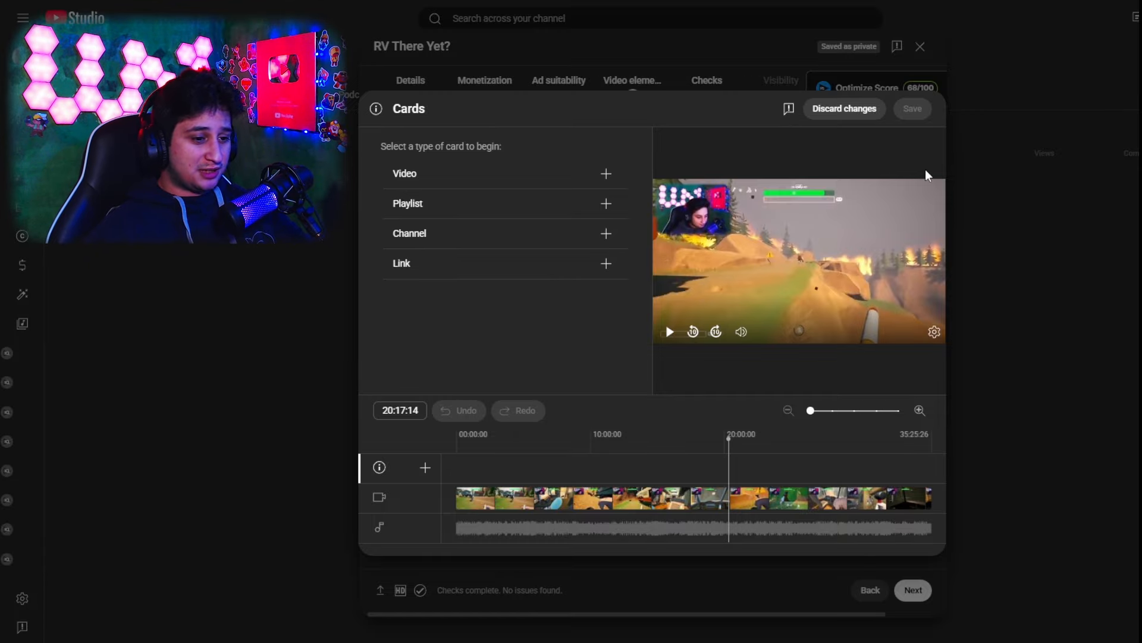
pyautogui.click(724, 435)
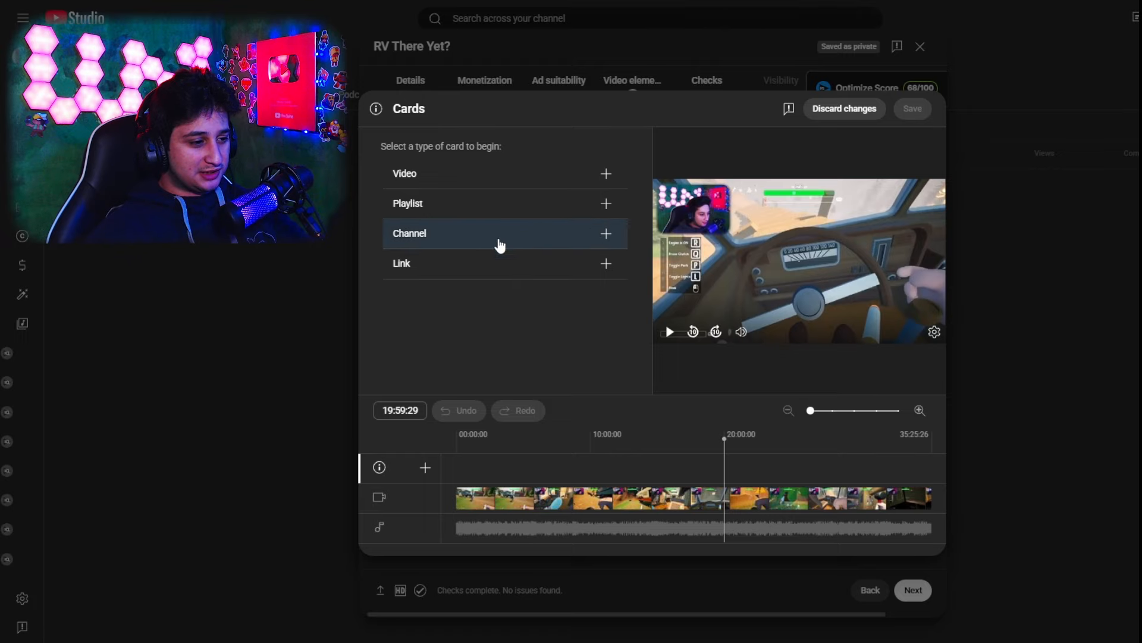
pyautogui.click(440, 176)
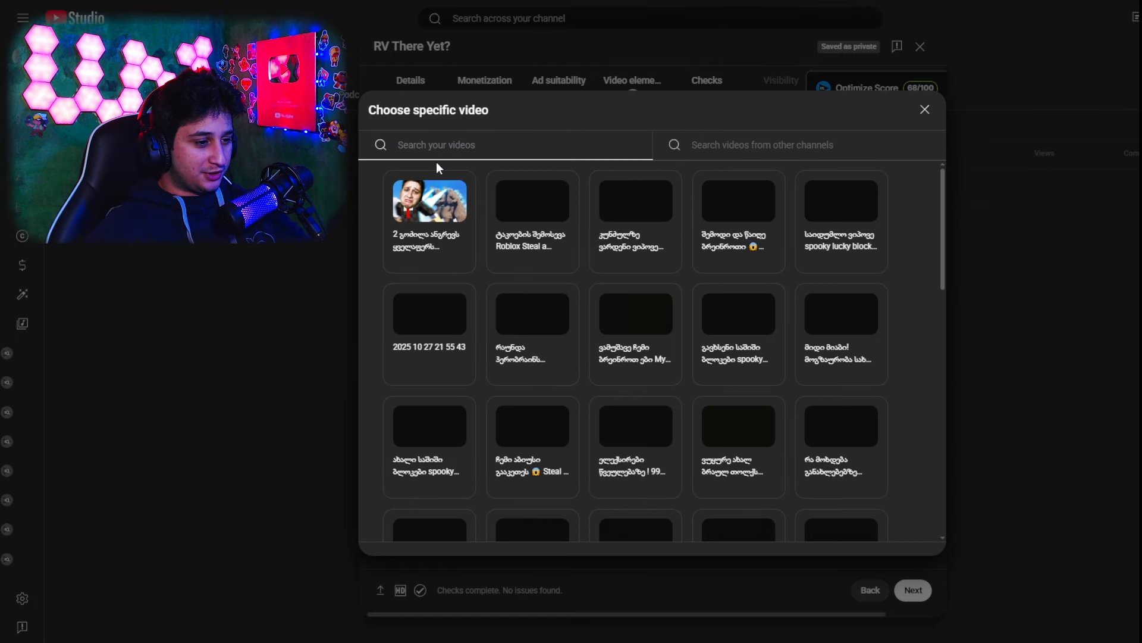
pyautogui.scroll(-4, 806, 397)
pyautogui.click(525, 375)
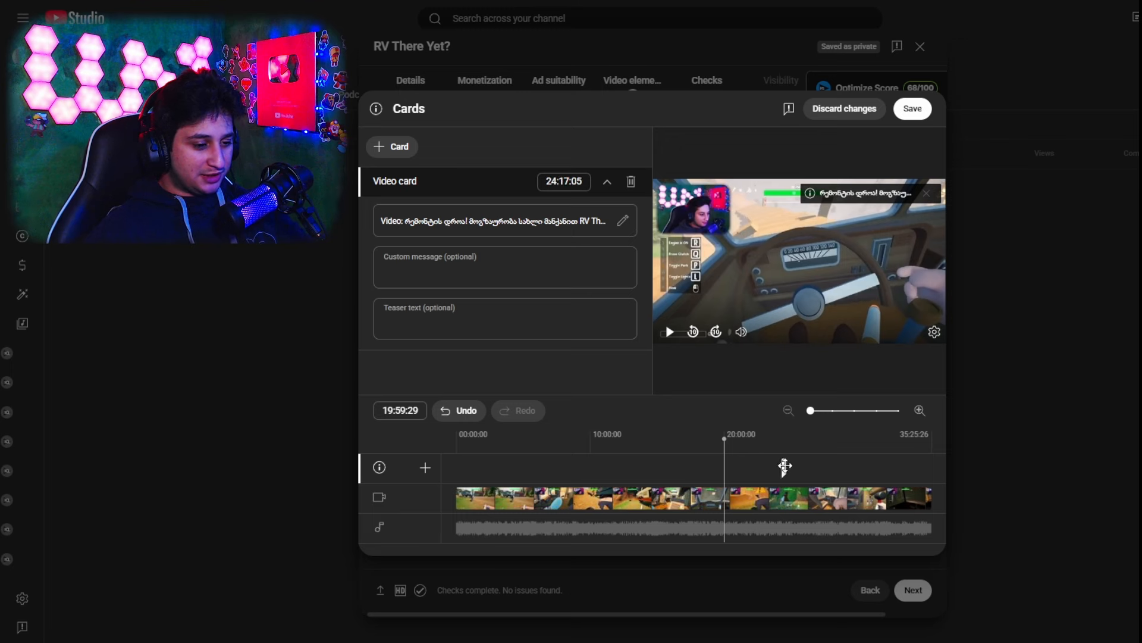
# Add a second video card at 27:29:23 linking the spooky lucky block Steal a Brainrot video
pyautogui.click(825, 443)
pyautogui.click(395, 145)
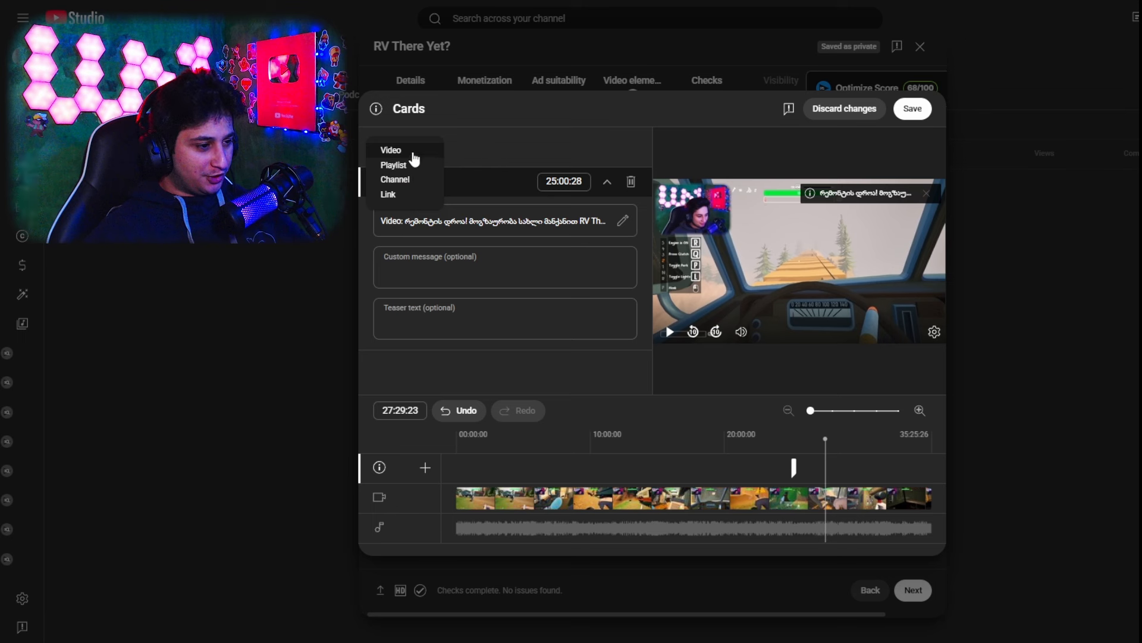
pyautogui.click(393, 151)
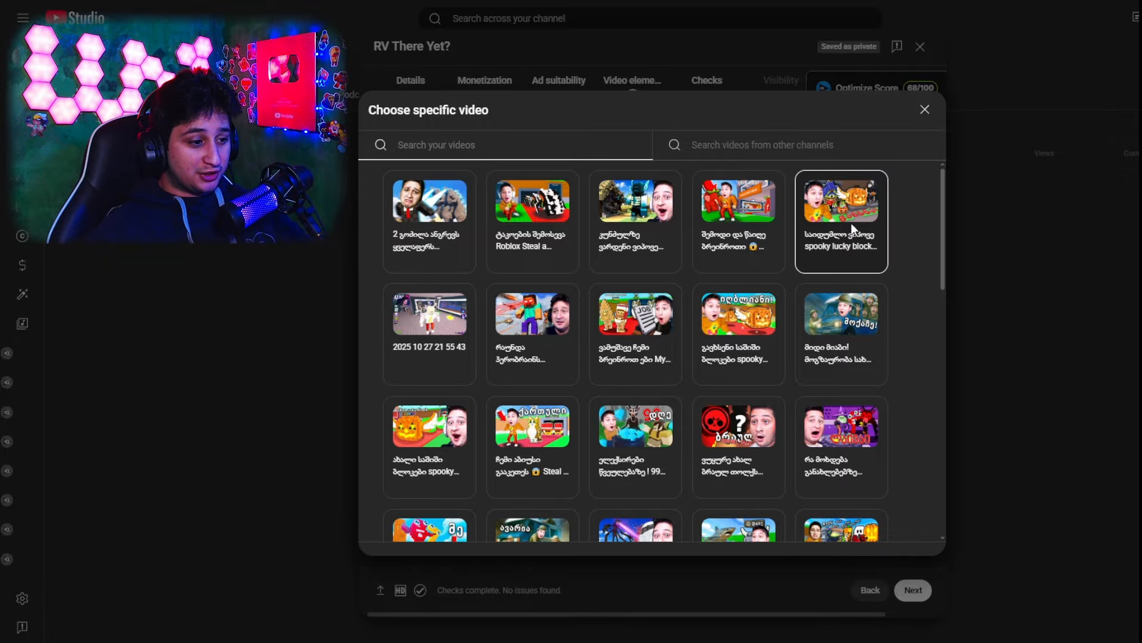
pyautogui.click(874, 241)
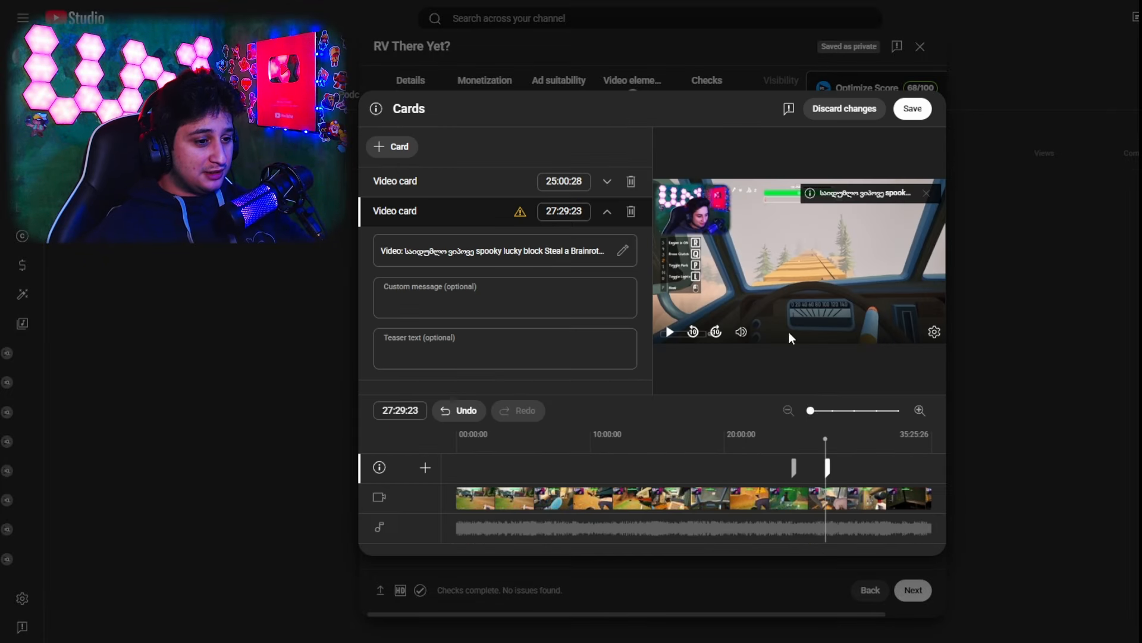
# Add a third video card at 29:13:22 linking the "მიდი მიაბი!" RV There Yet video
pyautogui.click(849, 441)
pyautogui.click(396, 148)
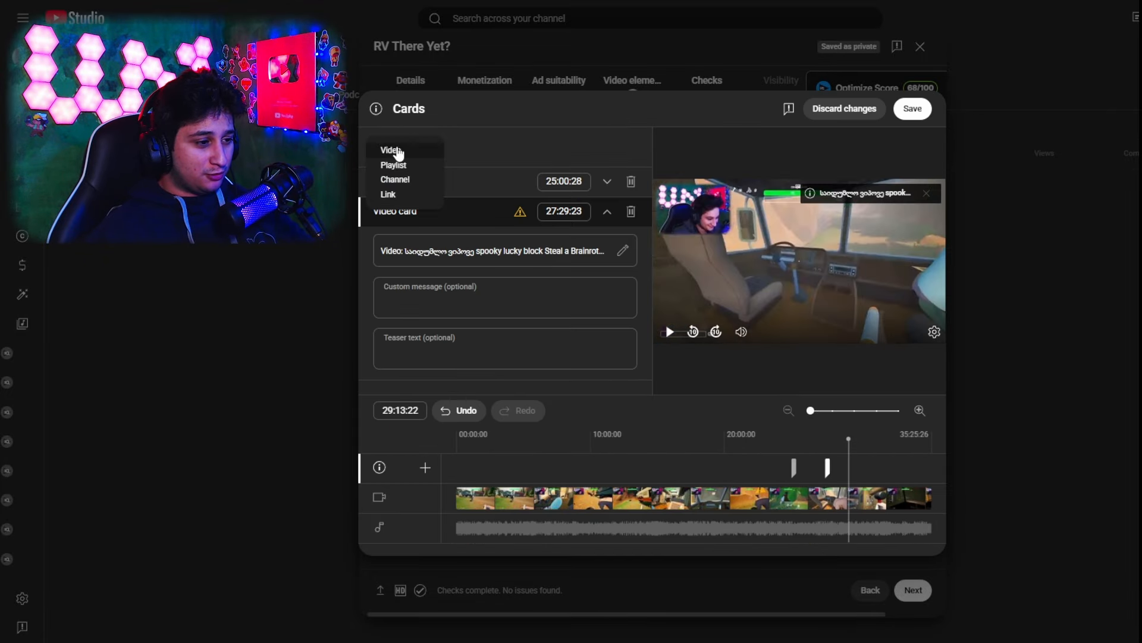
pyautogui.click(552, 134)
pyautogui.click(390, 153)
pyautogui.click(405, 152)
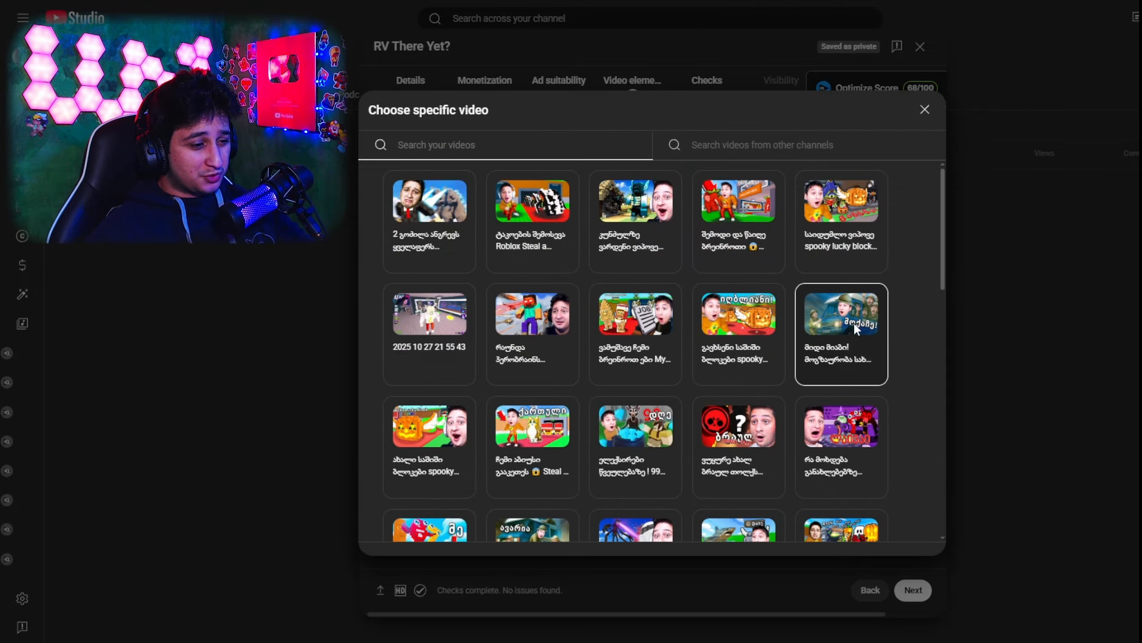
pyautogui.scroll(-1, 636, 381)
pyautogui.click(872, 244)
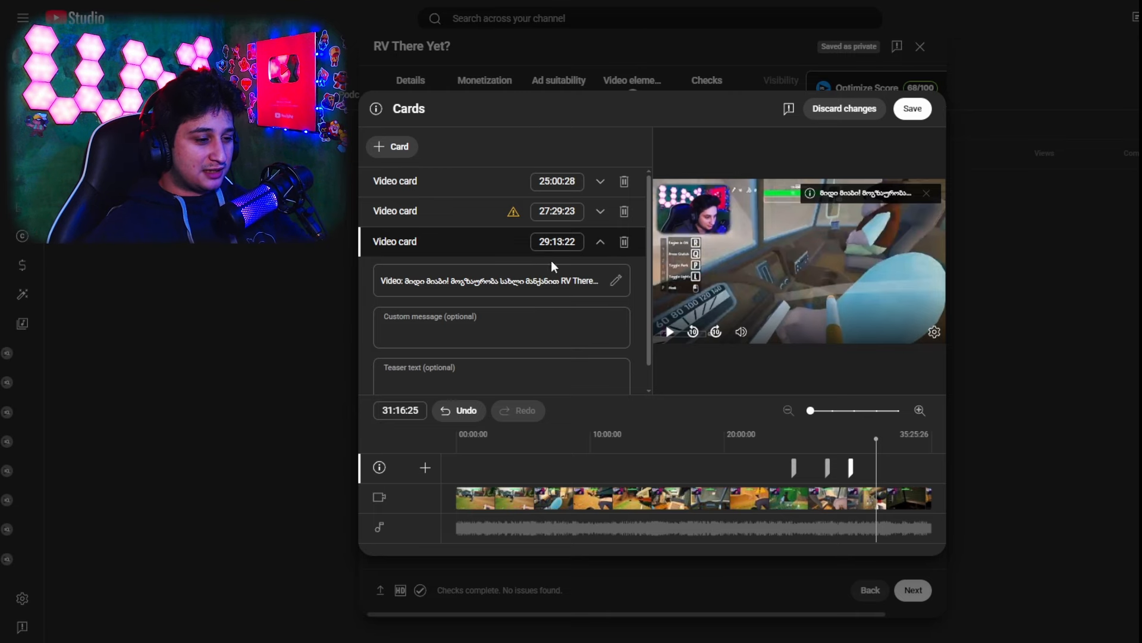
# Add a fourth video card at 31:16:25 linking the "ელექსირები წვეულებაზე" Roblox 99 video
pyautogui.click(394, 147)
pyautogui.click(392, 150)
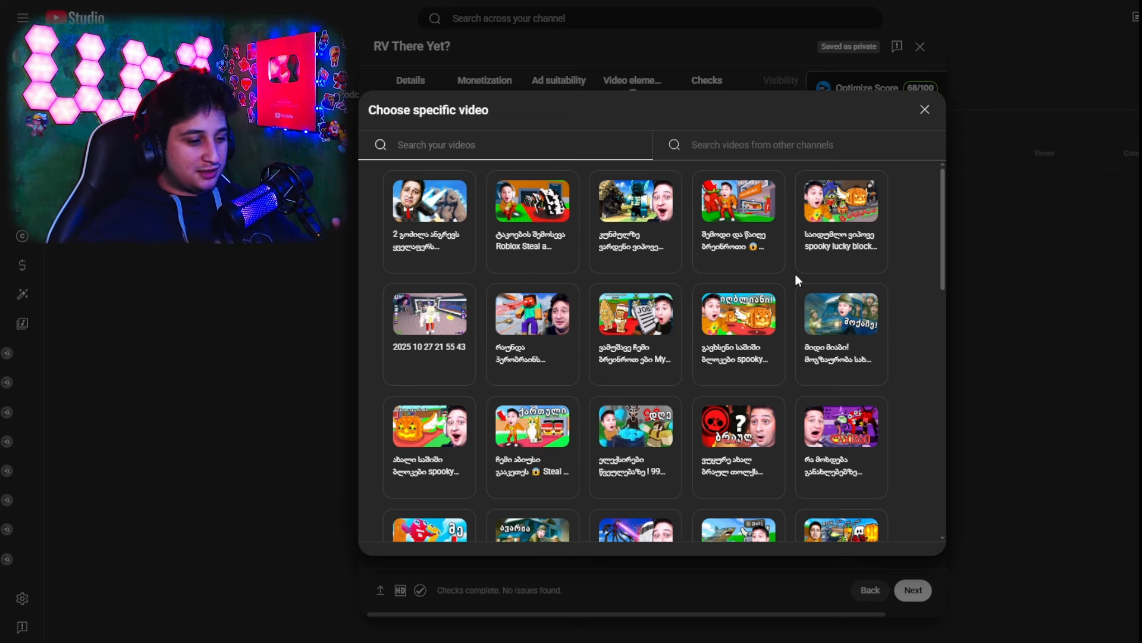
pyautogui.scroll(-1, 798, 316)
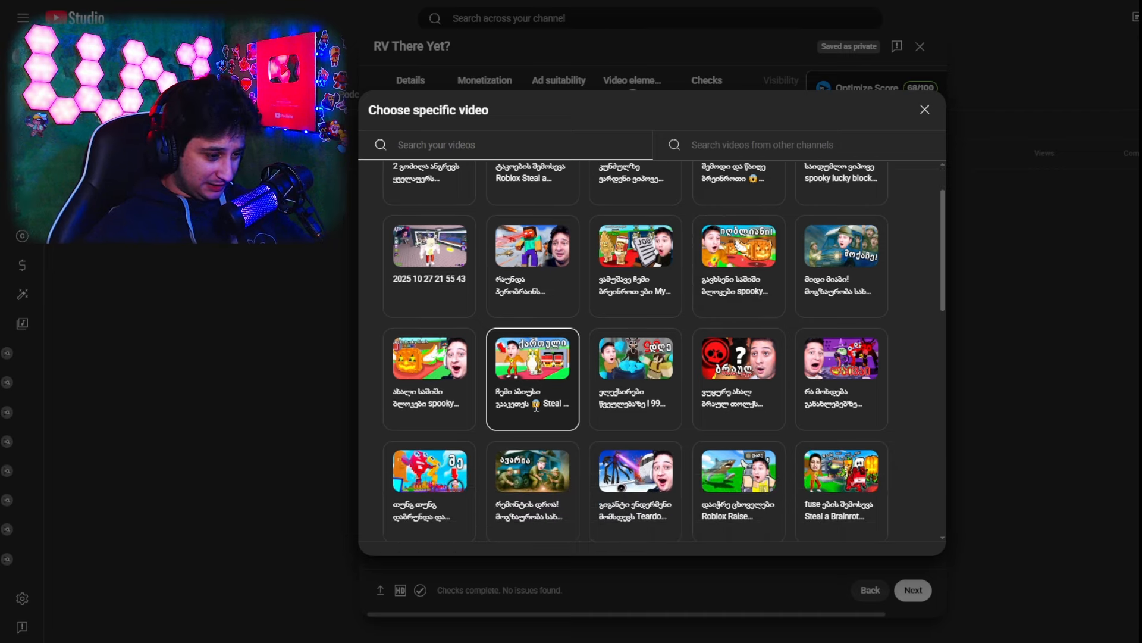
pyautogui.click(617, 371)
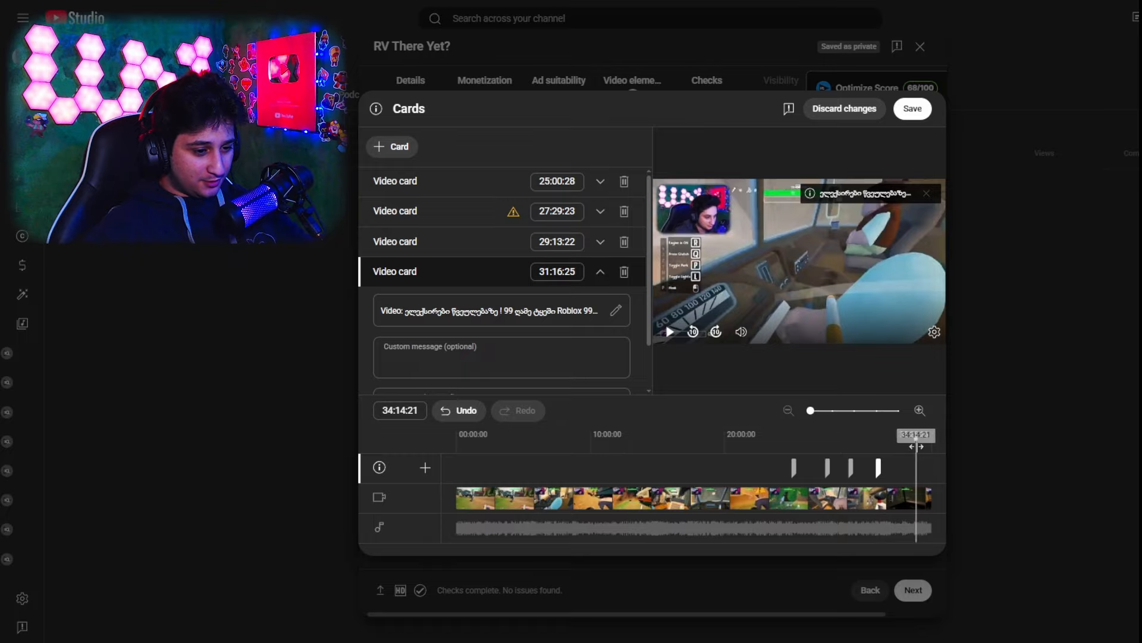
# Add a fifth video card at 33:33:20 linking the Herobrine village Teardown video and save the cards
pyautogui.click(907, 447)
pyautogui.click(391, 149)
pyautogui.click(397, 186)
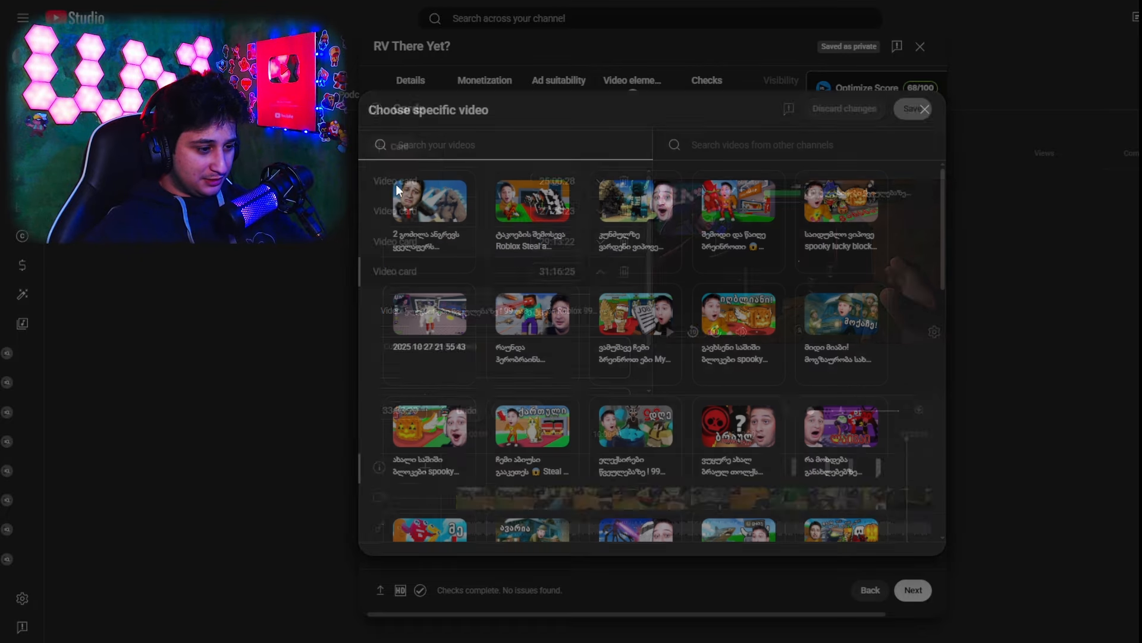
pyautogui.scroll(-5, 633, 333)
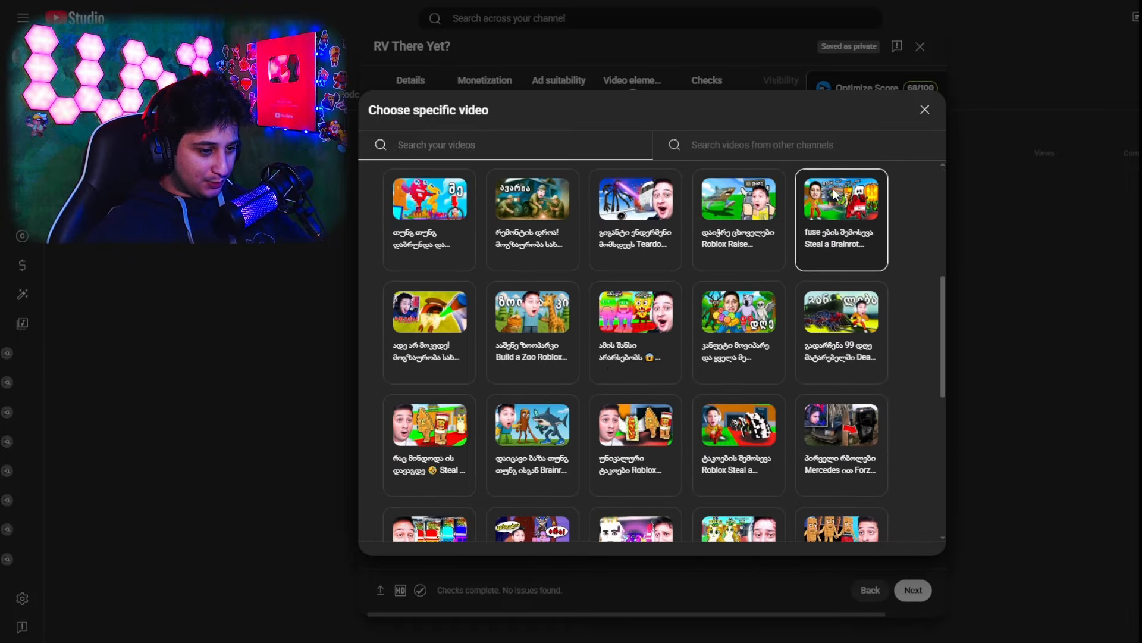
pyautogui.scroll(1, 836, 195)
pyautogui.scroll(3, 857, 393)
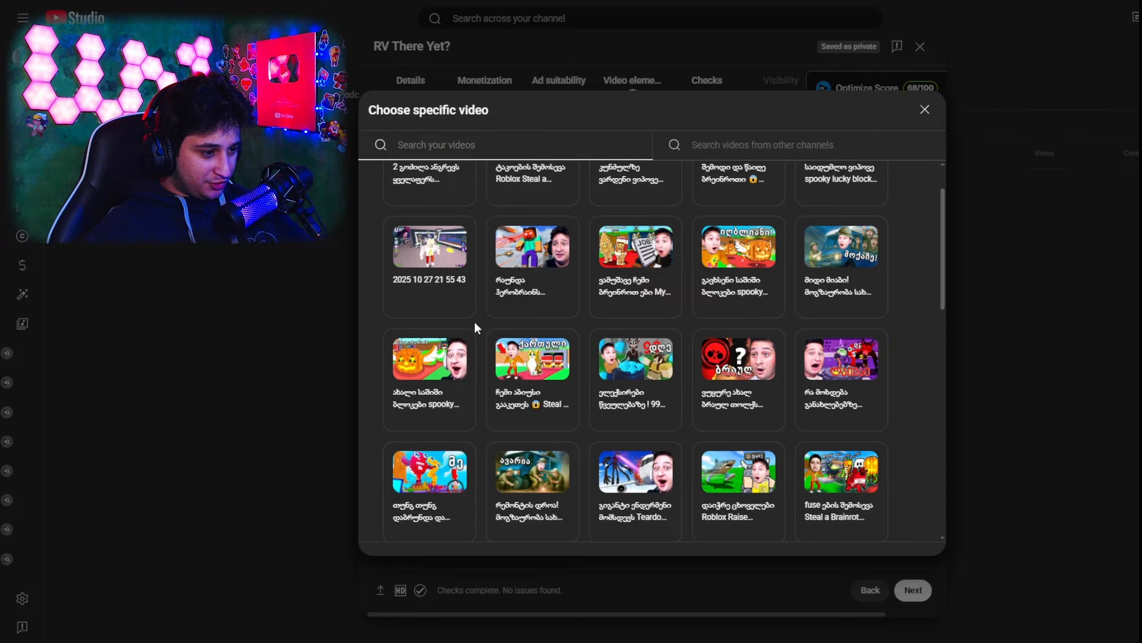
pyautogui.scroll(2, 476, 322)
pyautogui.click(497, 325)
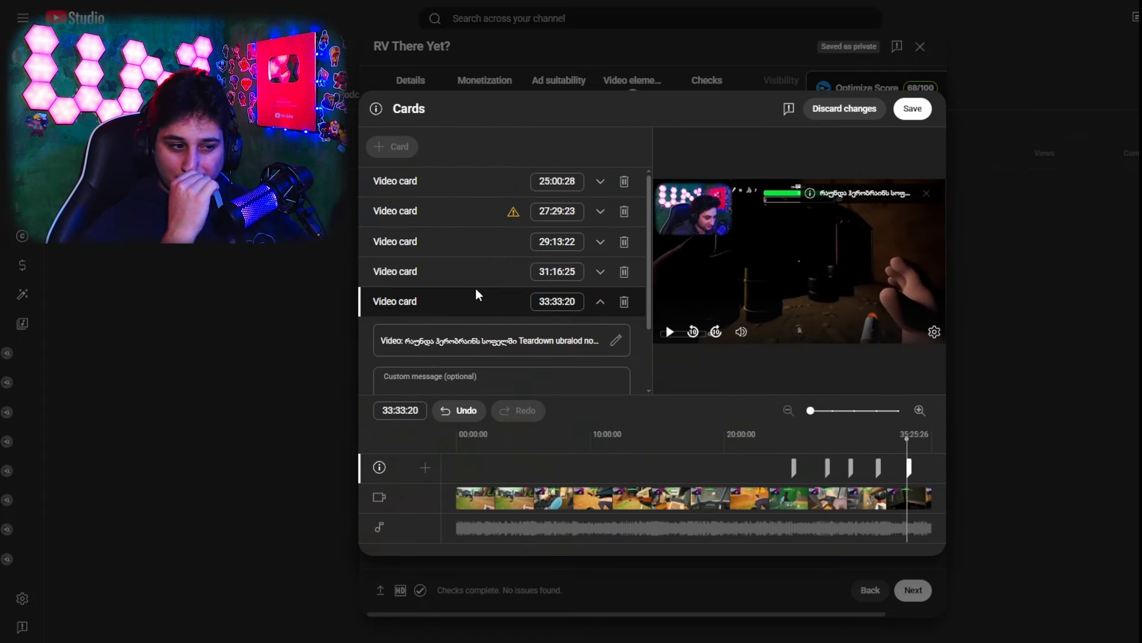
pyautogui.click(925, 110)
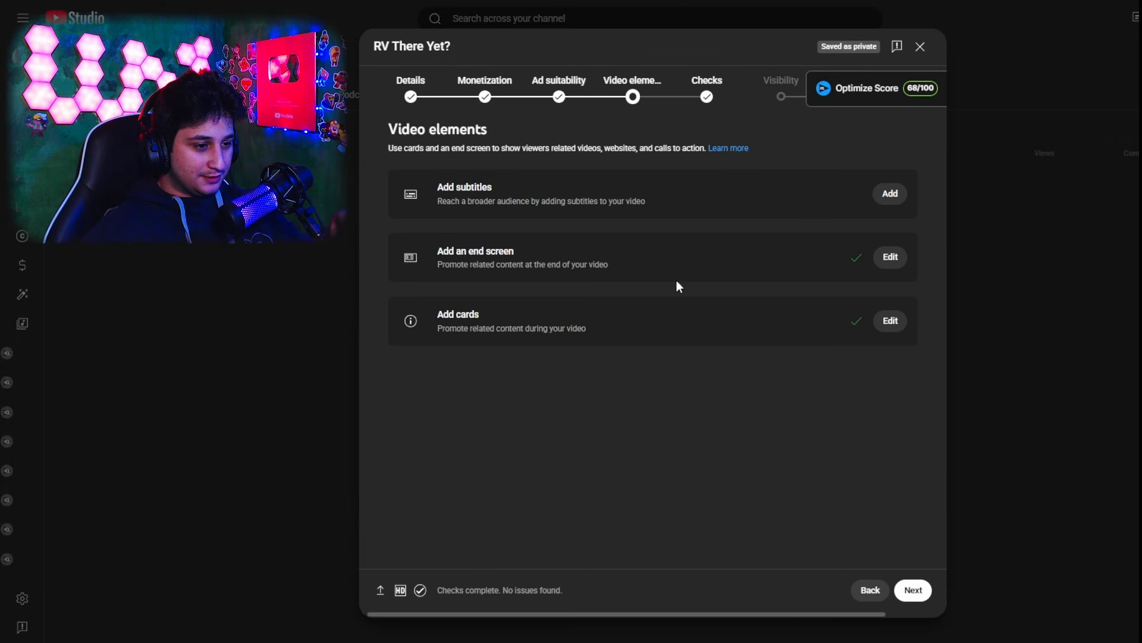
# Go to the upload's Visibility stage and switch from immediate publishing to scheduling the video as public
pyautogui.click(771, 104)
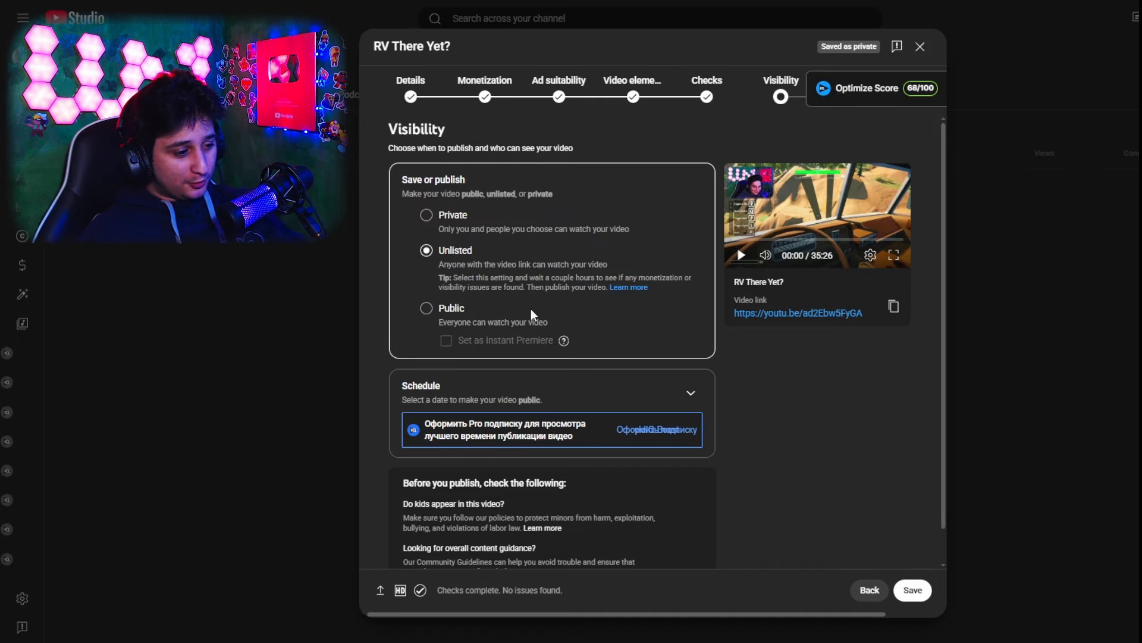
pyautogui.click(600, 388)
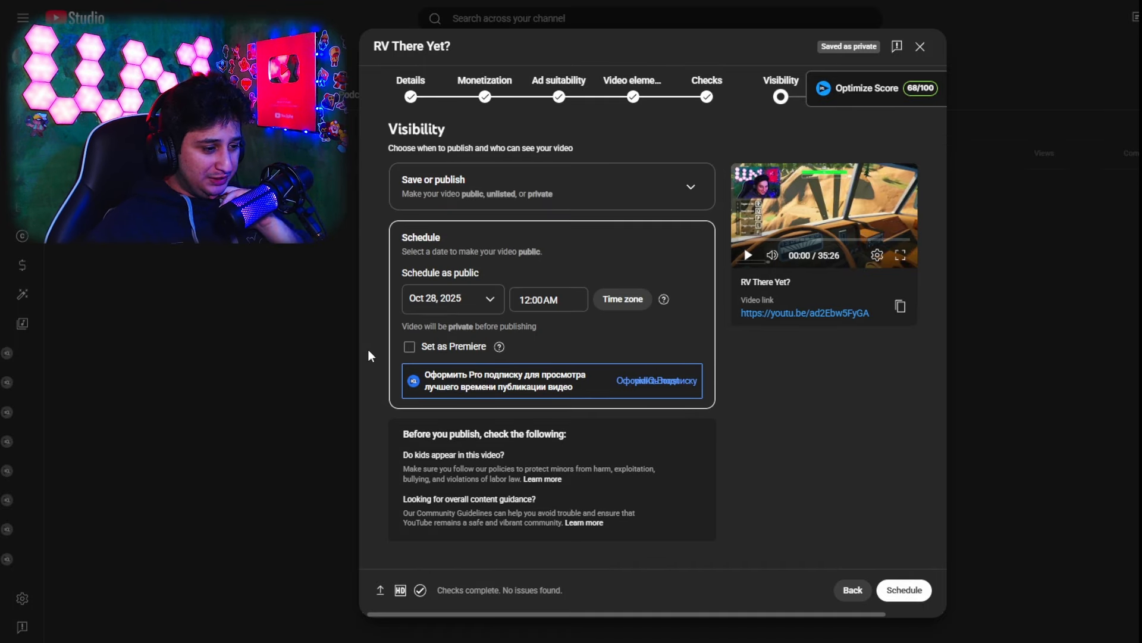
pyautogui.doubleClick(412, 236)
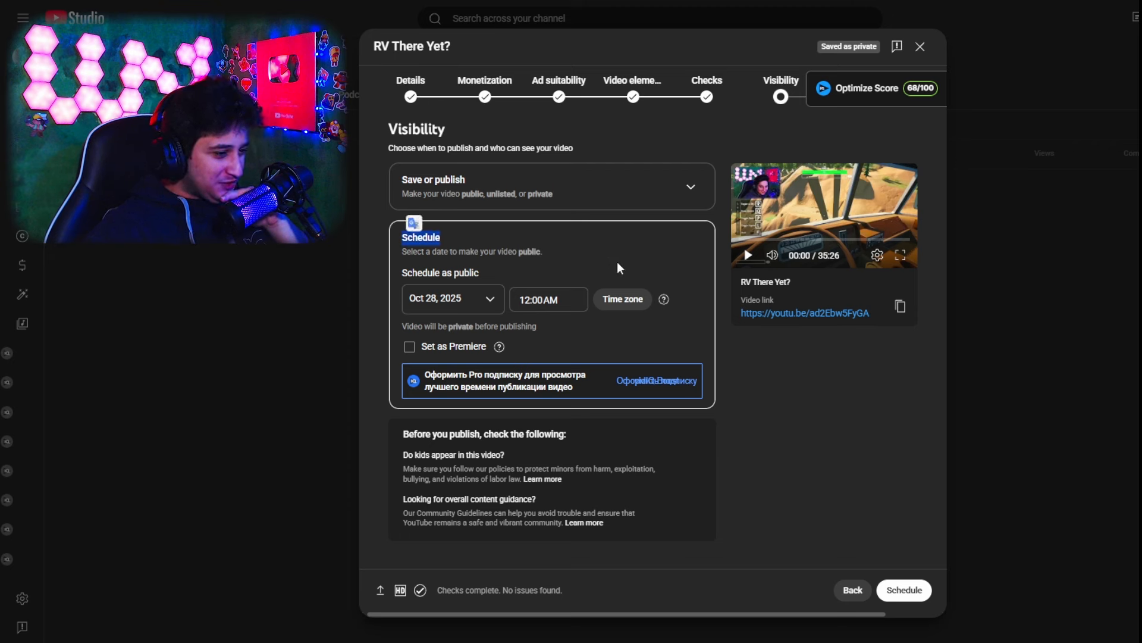
pyautogui.click(610, 258)
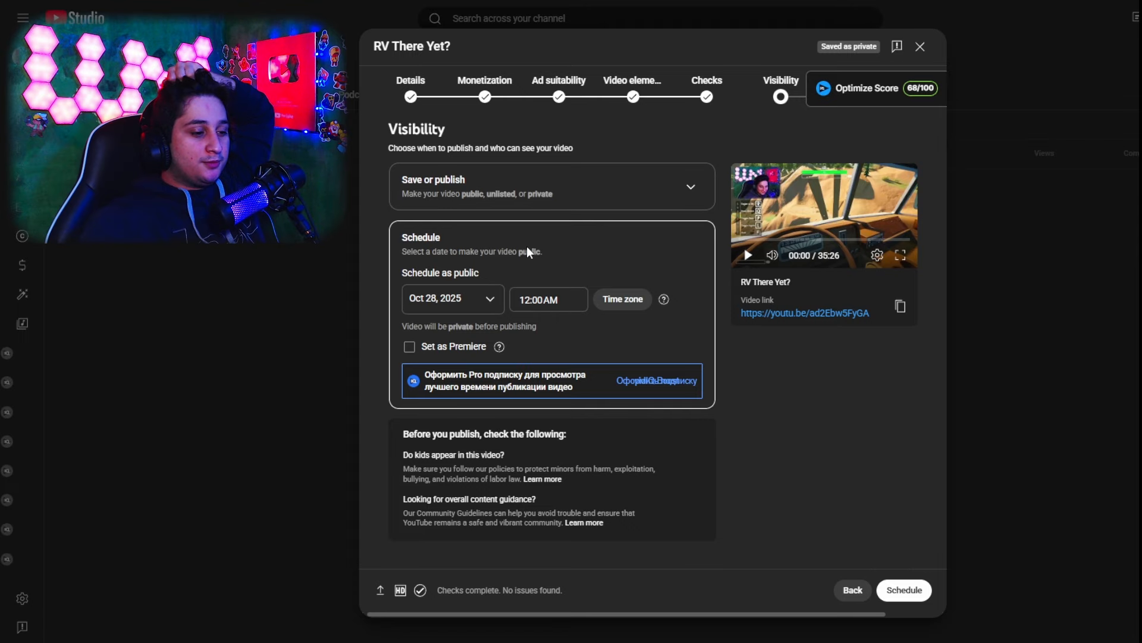
# Look through the publish times available for the scheduled date
pyautogui.click(569, 309)
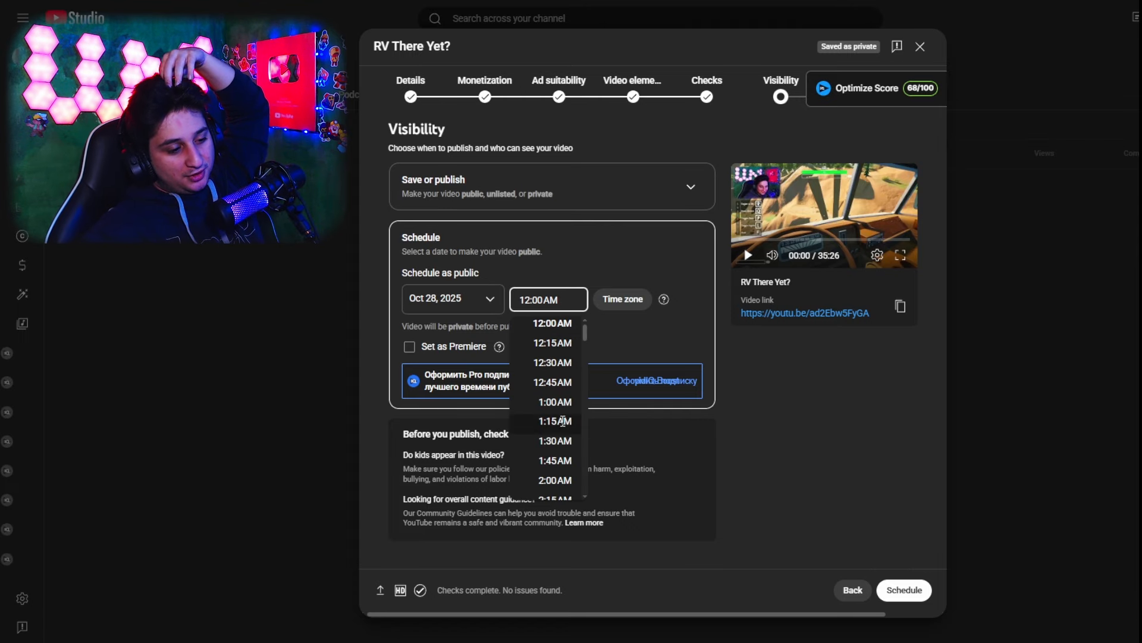
pyautogui.scroll(-3, 571, 405)
pyautogui.scroll(-10, 565, 357)
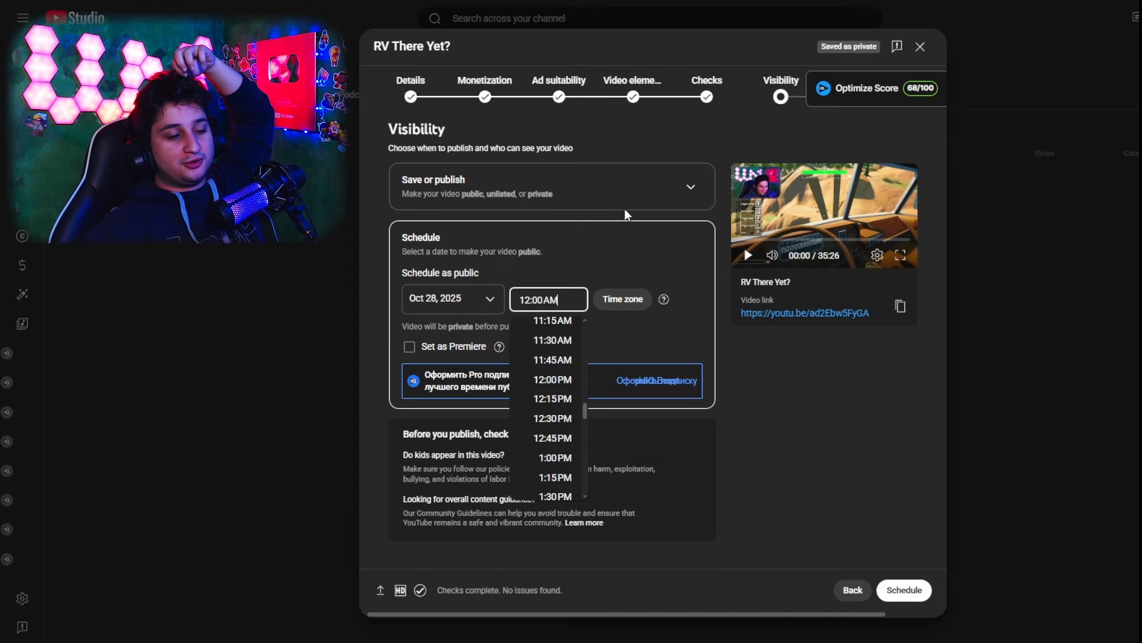
pyautogui.click(613, 234)
pyautogui.click(553, 293)
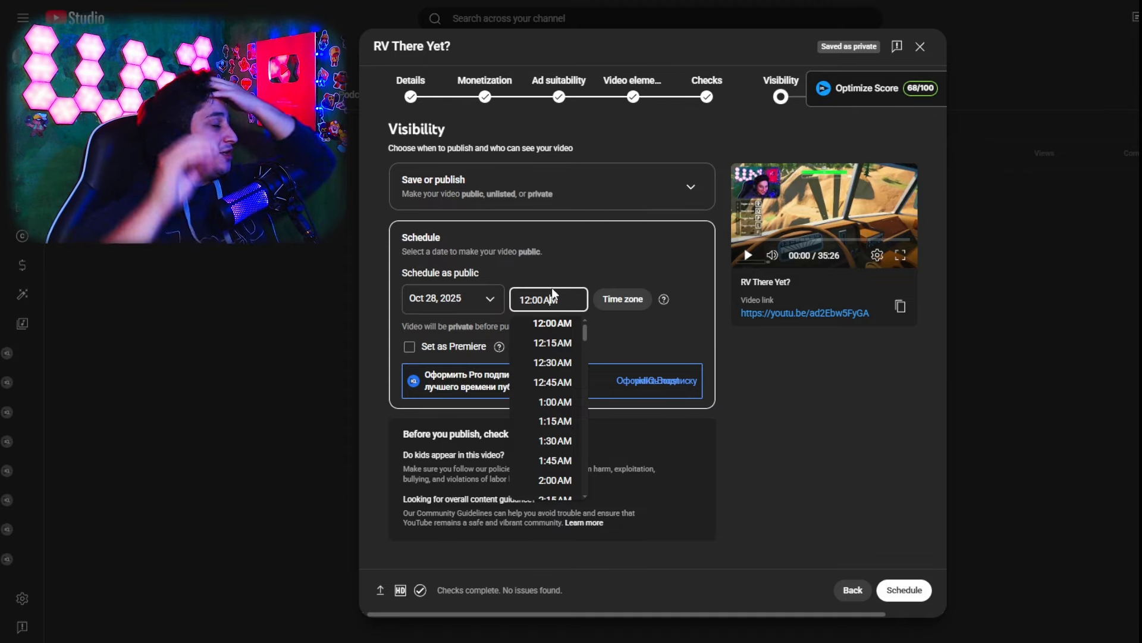